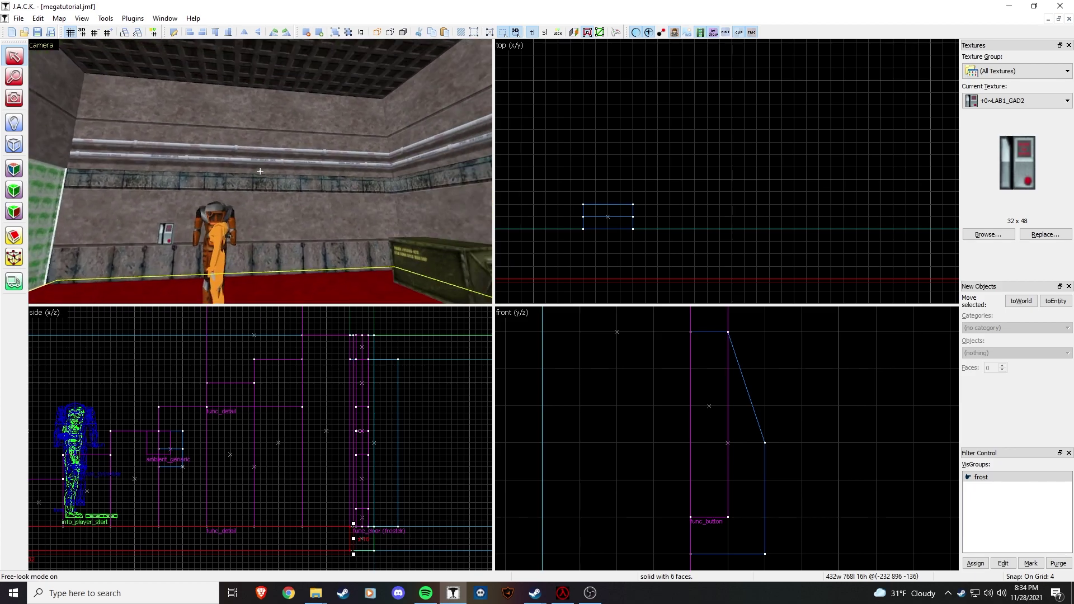
# Look over the room from several angles in the camera view, around the frosted door and the wall-mounted button panel.
pyautogui.press('z')
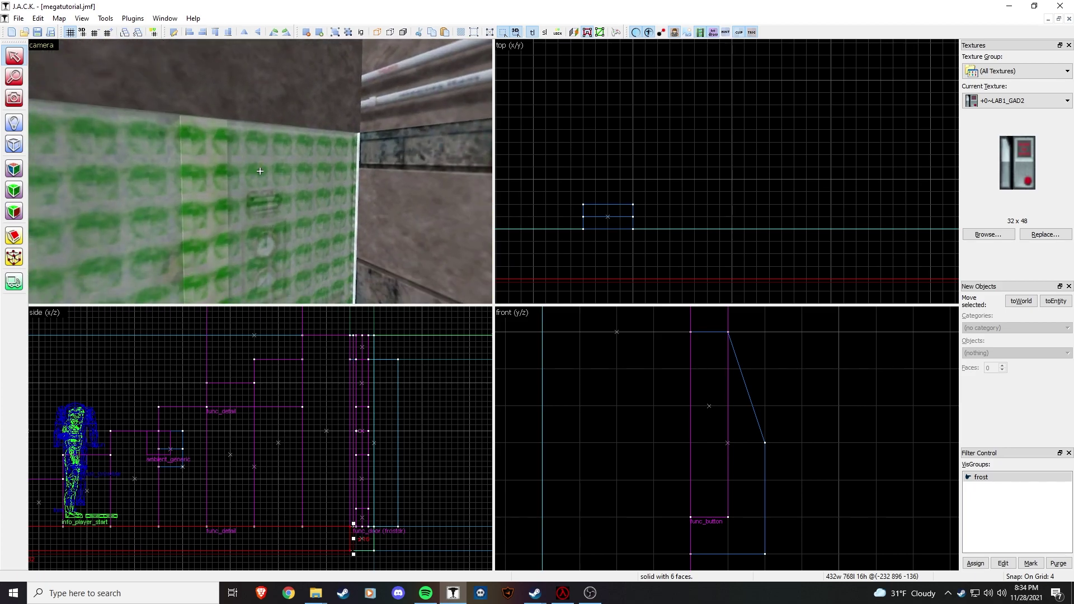
pyautogui.press('s')
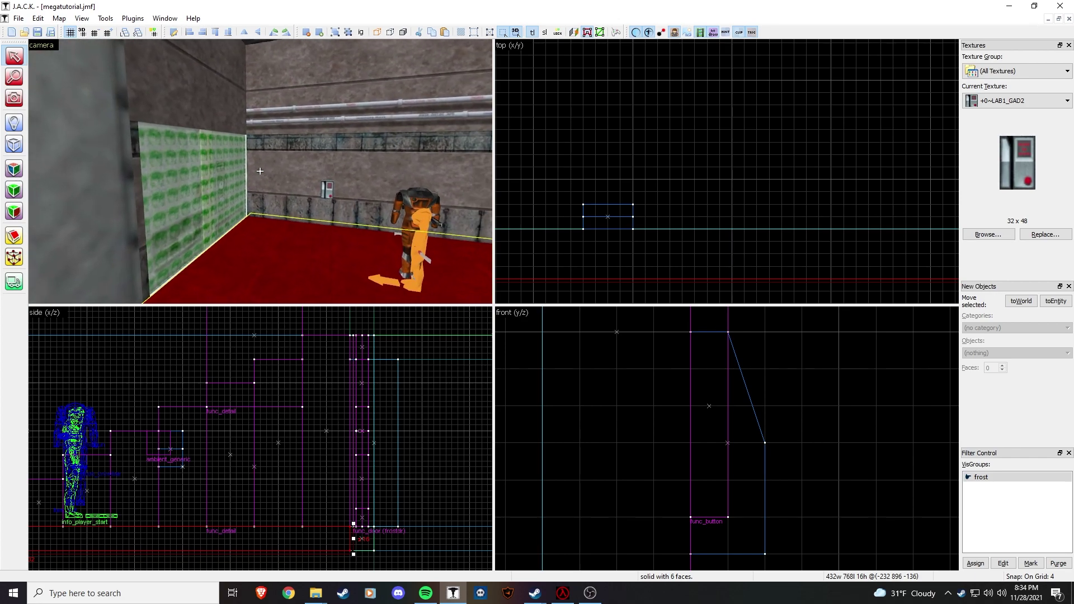
pyautogui.press('w')
pyautogui.press('s')
pyautogui.press('w')
pyautogui.press('s')
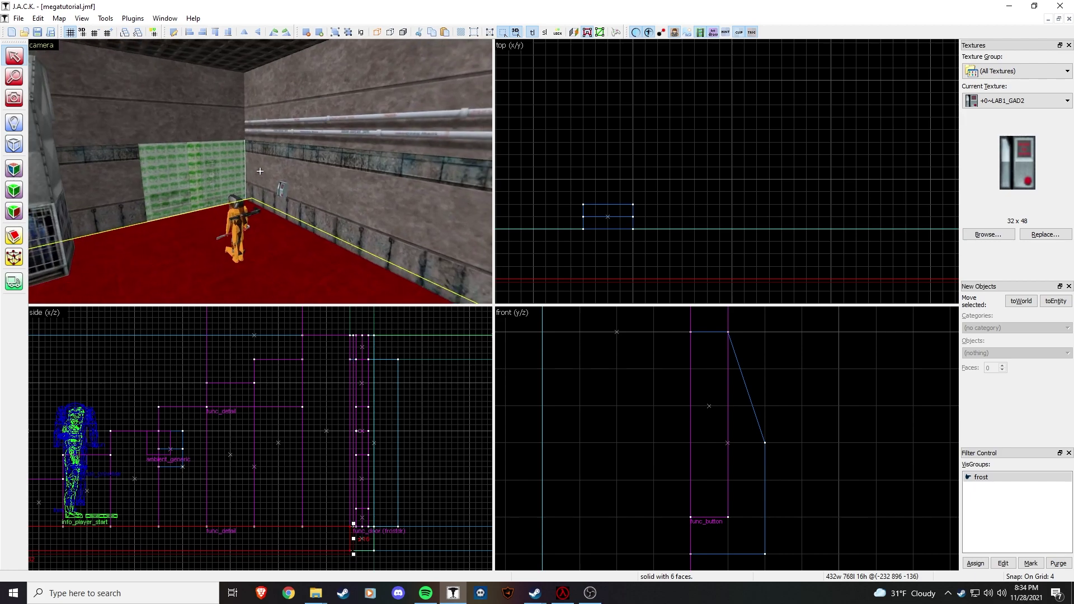
pyautogui.press('w')
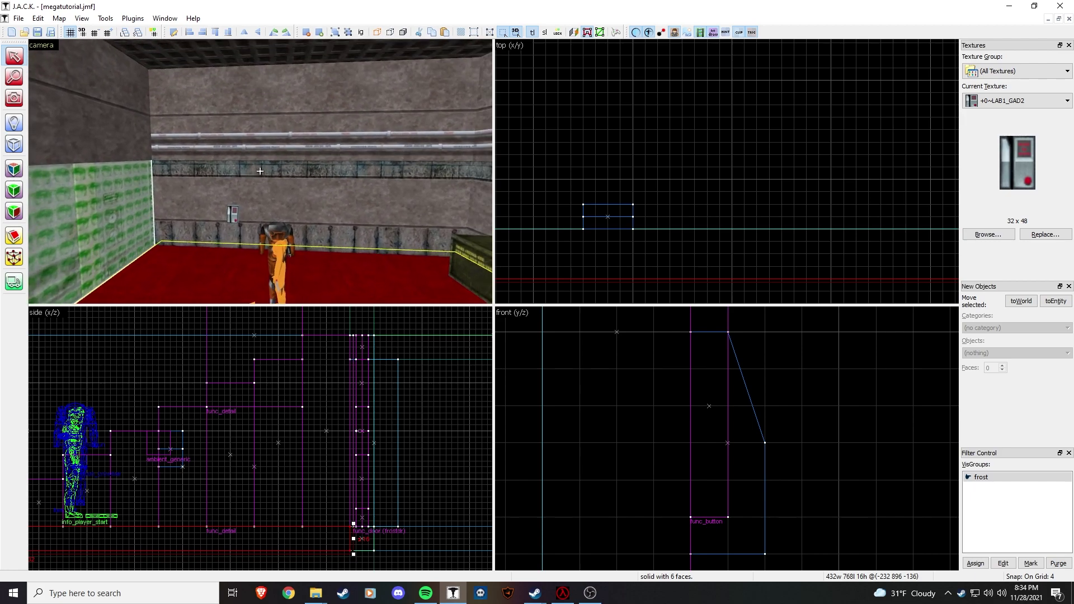
pyautogui.press('s')
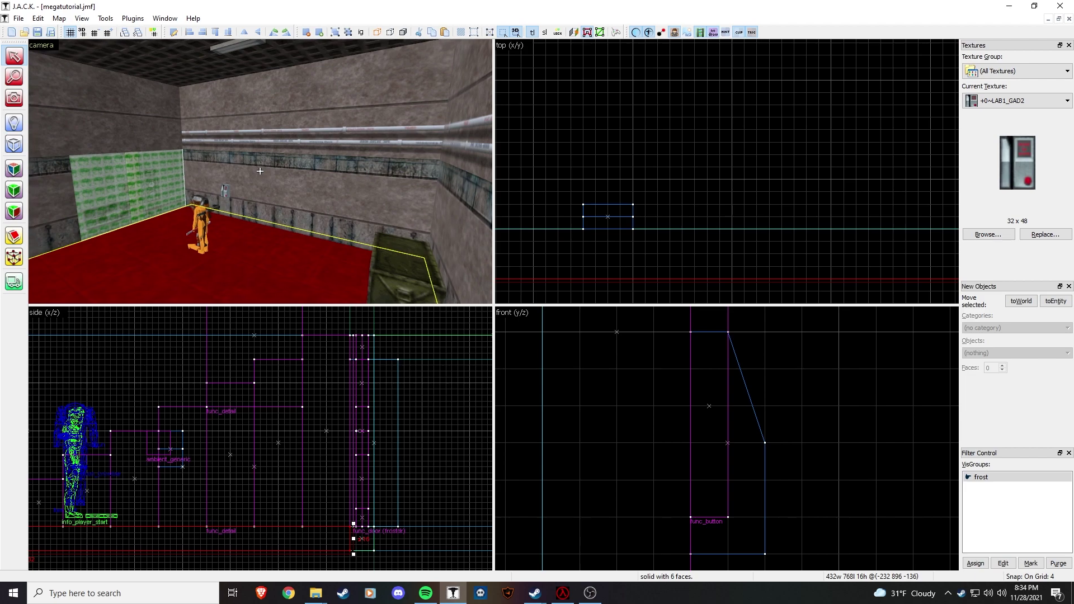
pyautogui.press('w')
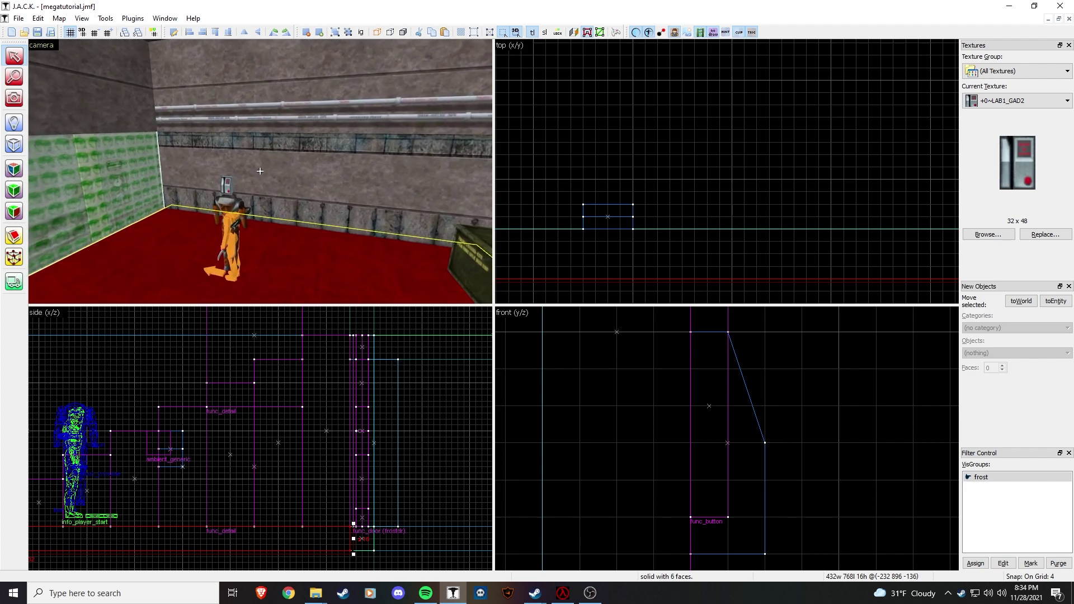
pyautogui.press('w')
# Select the button panel brush on the wall and check its object properties.
pyautogui.press('z')
pyautogui.click(260, 172)
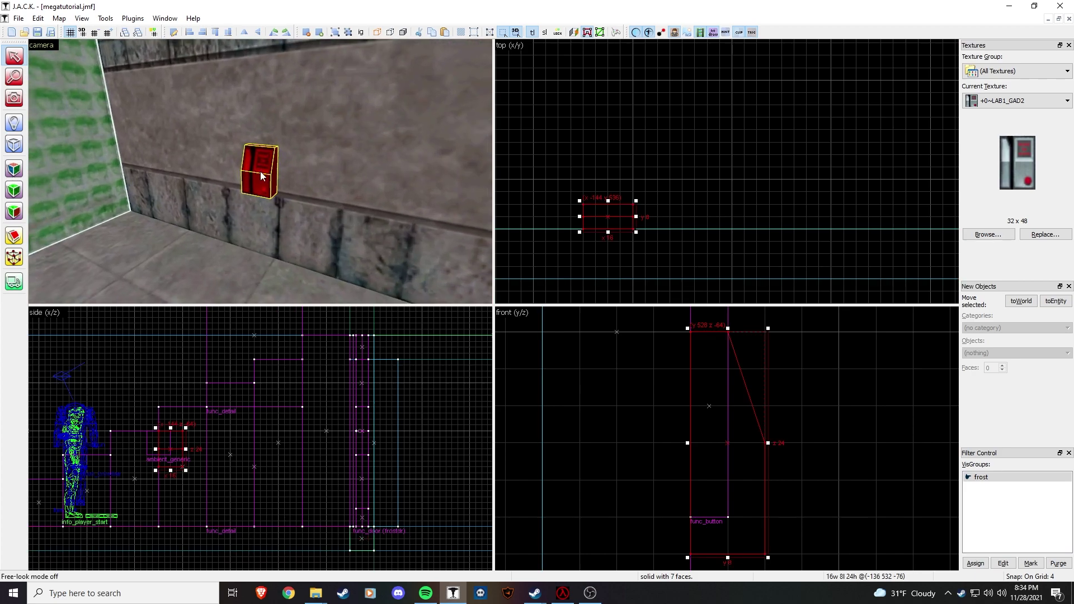
pyautogui.hotkey('alt', 'Return')
pyautogui.click(693, 190)
pyautogui.press('z')
pyautogui.click(261, 172)
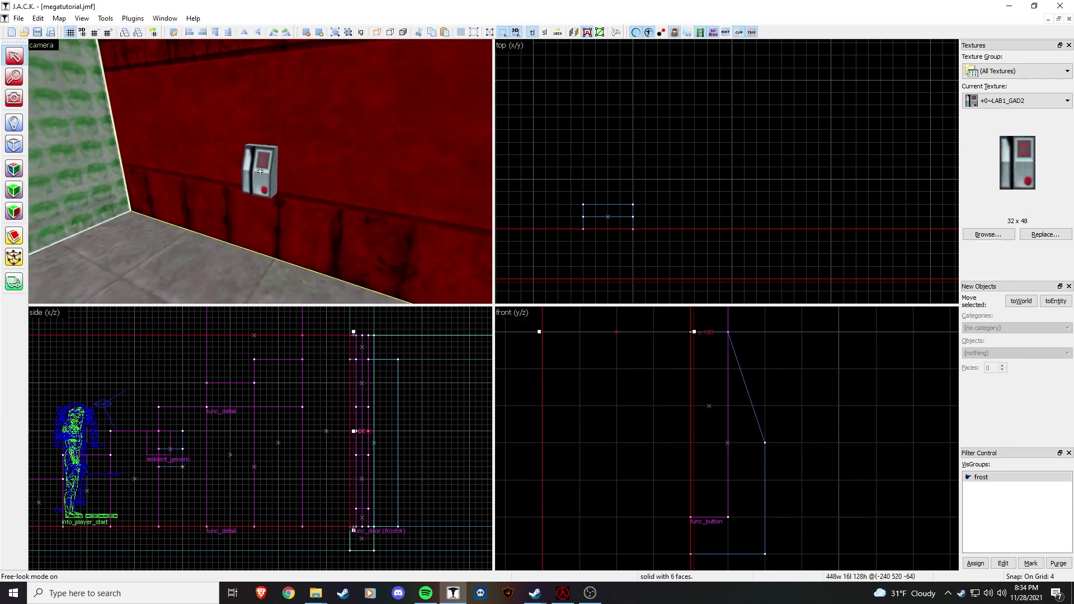
pyautogui.press('z')
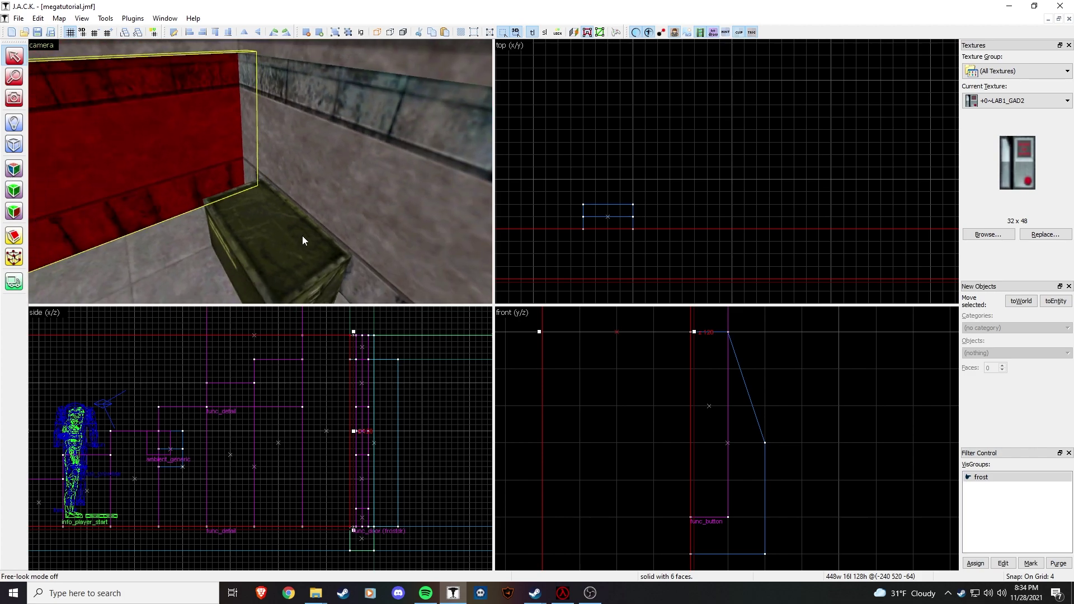
pyautogui.click(302, 240)
pyautogui.press('z')
pyautogui.press('z')
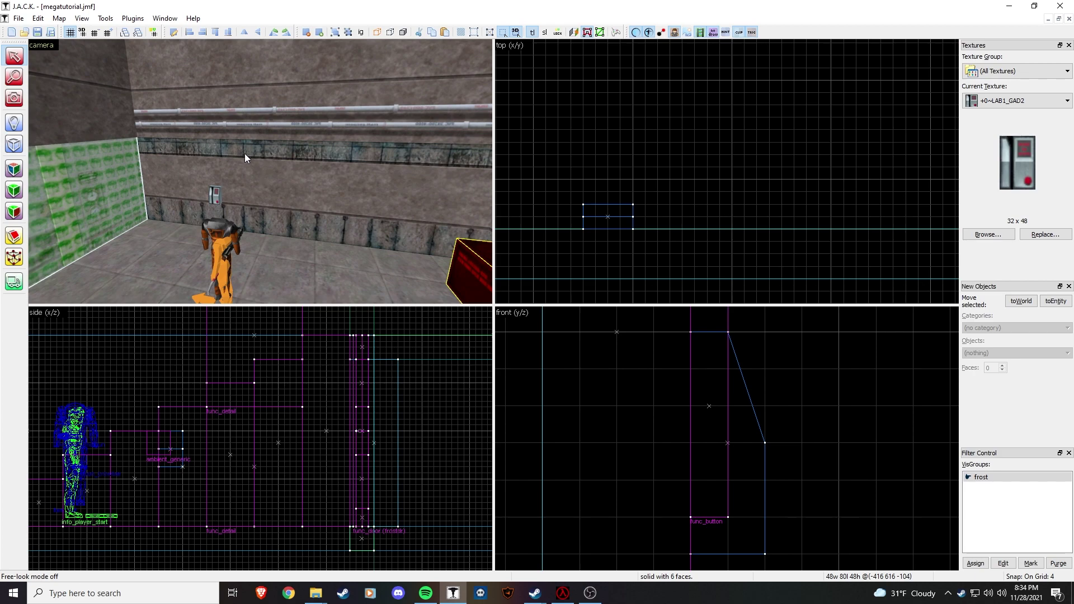
pyautogui.click(245, 153)
pyautogui.press('z')
pyautogui.press('w')
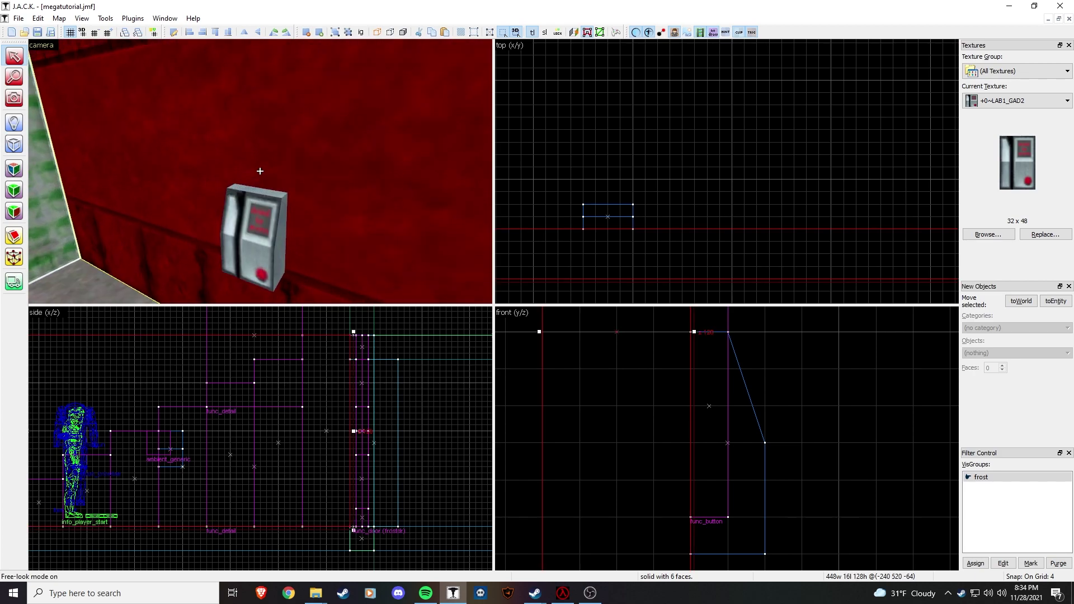
pyautogui.press('z')
pyautogui.click(277, 202)
pyautogui.scroll(-5, 263, 179)
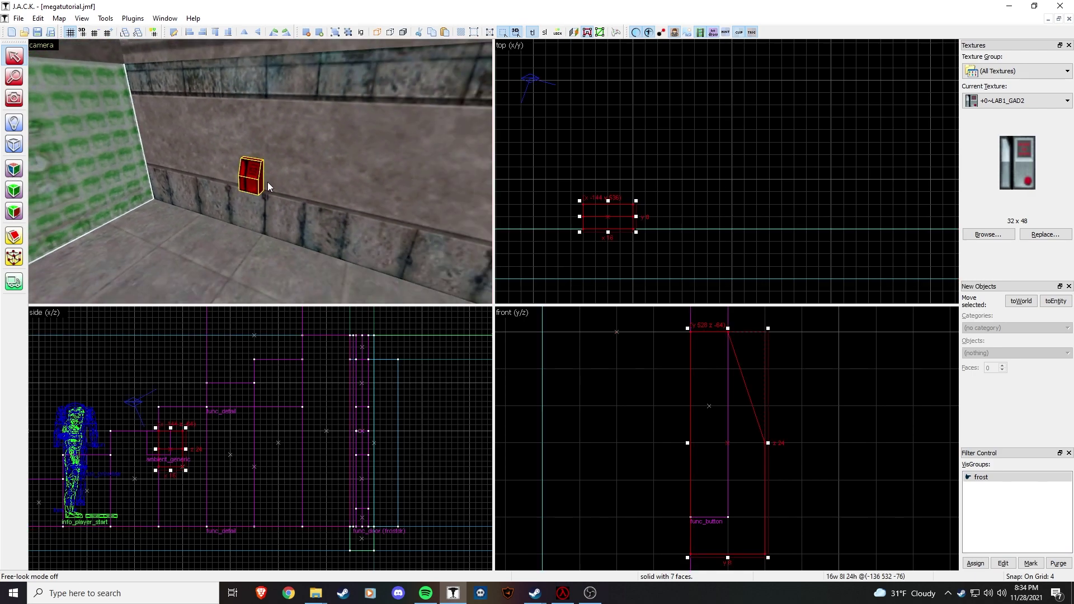
pyautogui.click(316, 188)
pyautogui.press('z')
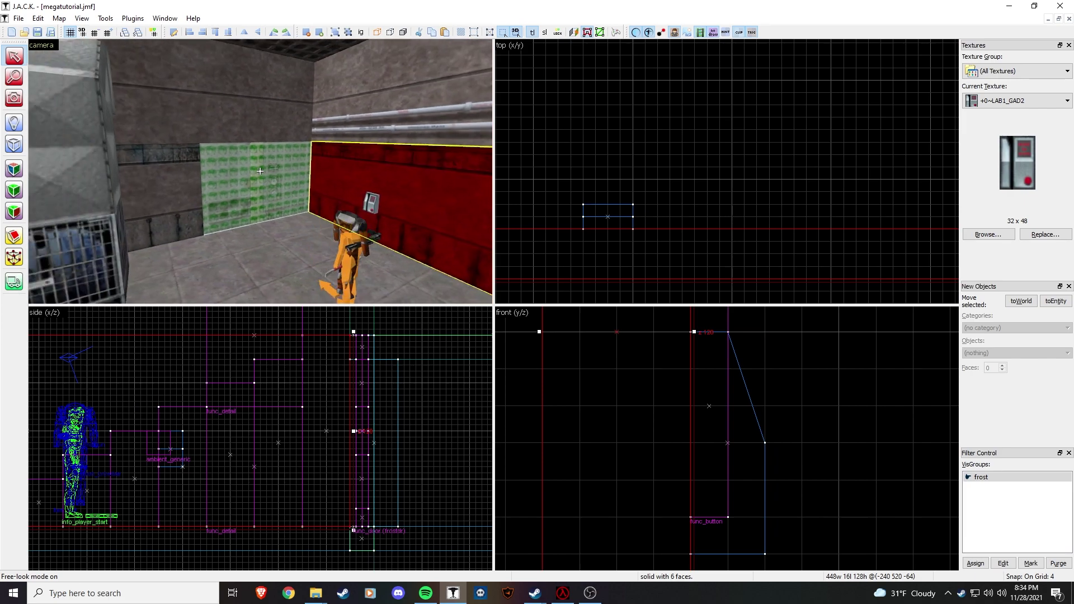
pyautogui.press('w')
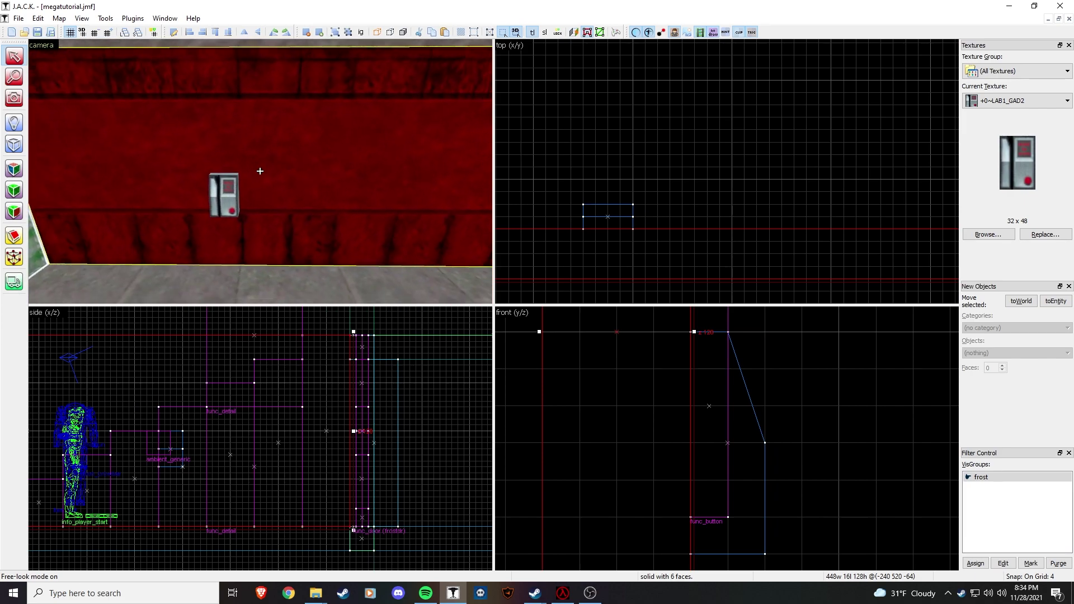
# Tie the wall-mounted button panel brush to an entity of class func_button and bring up its Target attribute.
pyautogui.press('z')
pyautogui.click(215, 186)
pyautogui.click(105, 18)
pyautogui.click(235, 161)
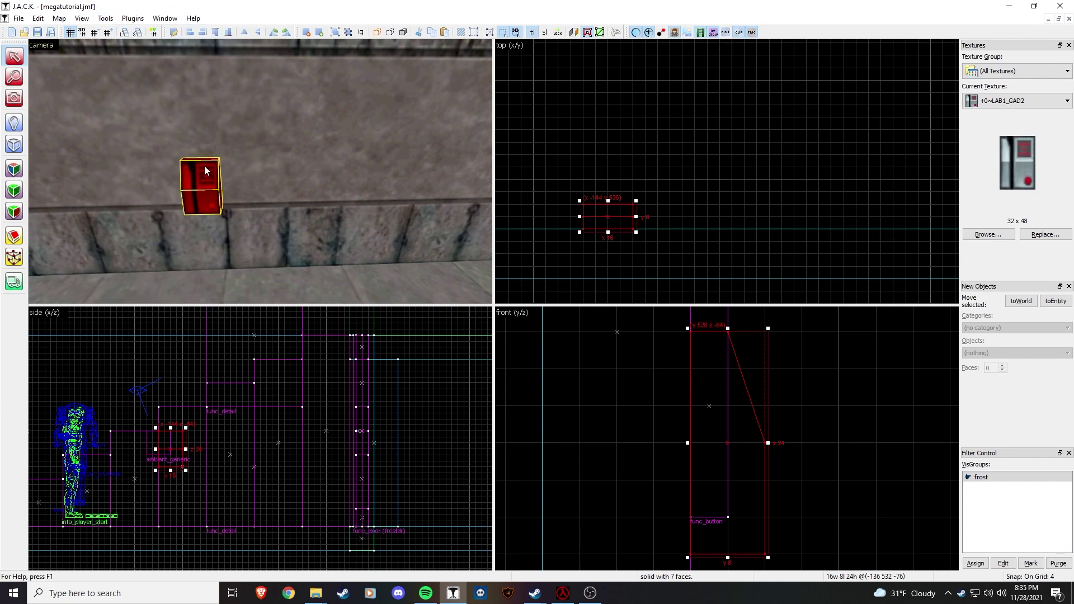
pyautogui.click(105, 18)
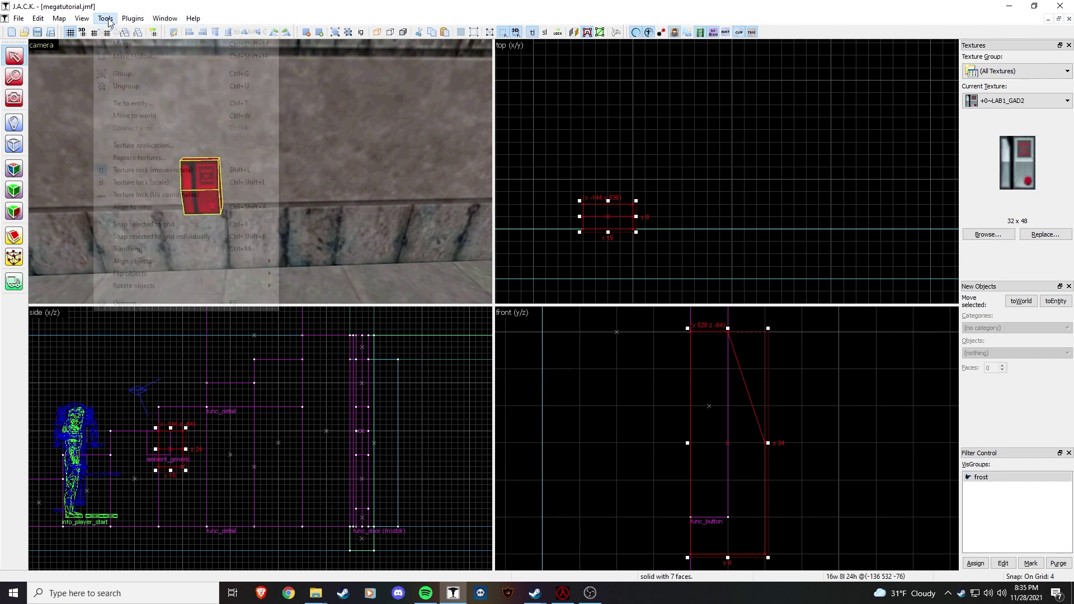
pyautogui.click(163, 103)
pyautogui.click(519, 241)
pyautogui.click(441, 273)
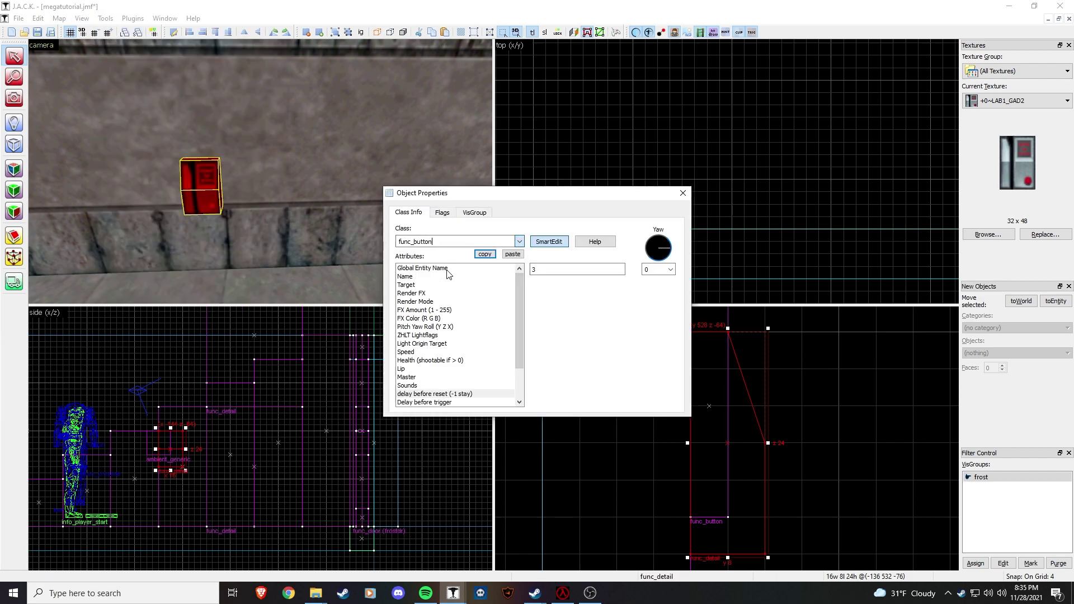
pyautogui.click(451, 277)
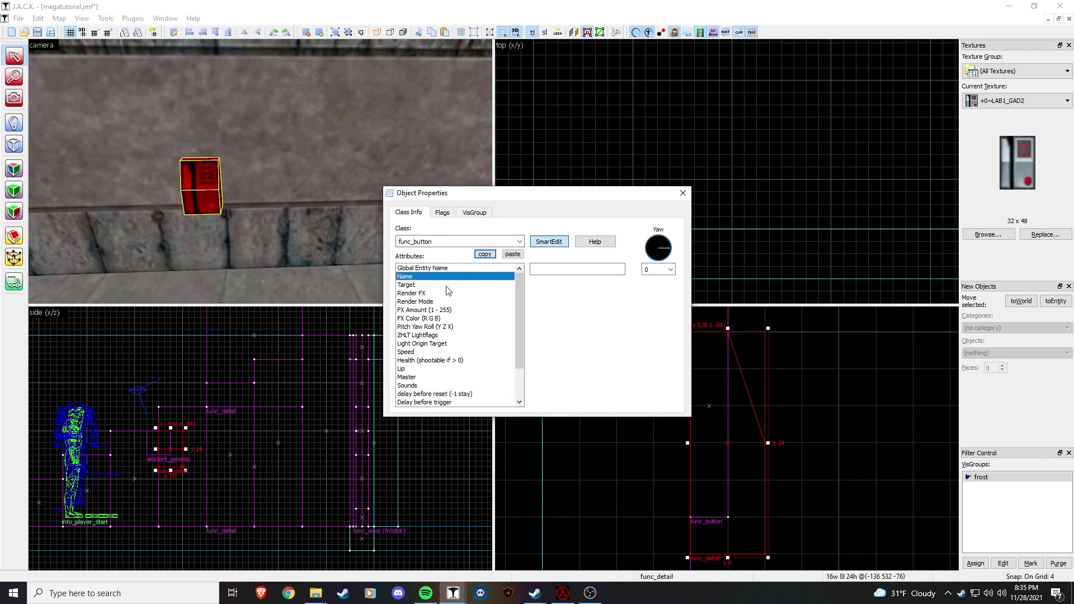
pyautogui.click(464, 285)
pyautogui.click(569, 269)
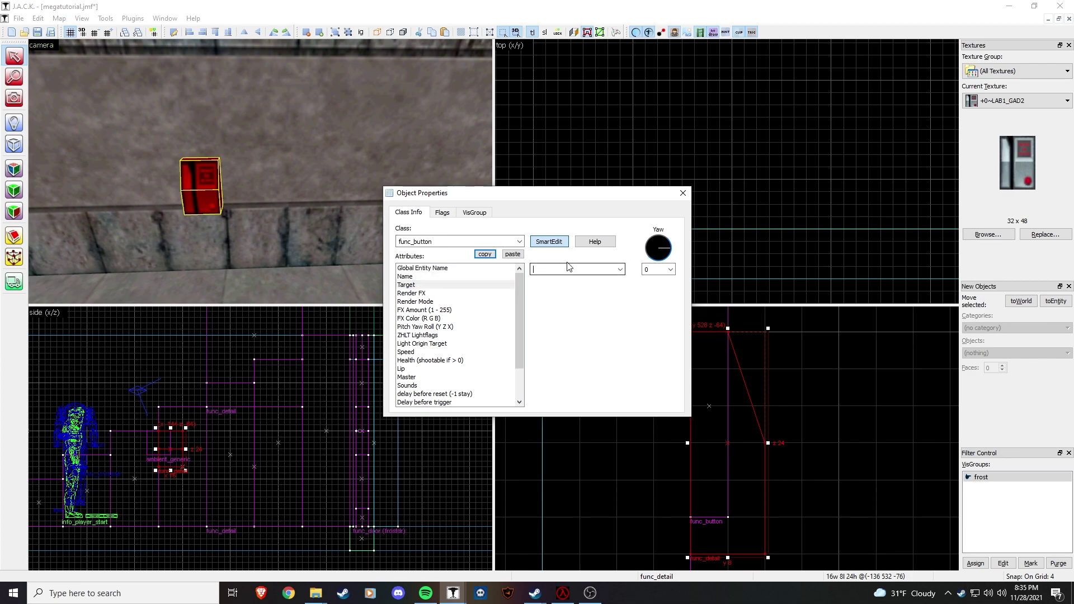
# Compare the two func_door leaves of the frosted doorway by selecting each in turn from both sides.
pyautogui.click(333, 132)
pyautogui.press('z')
pyautogui.press('s')
pyautogui.click(259, 171)
pyautogui.press('z')
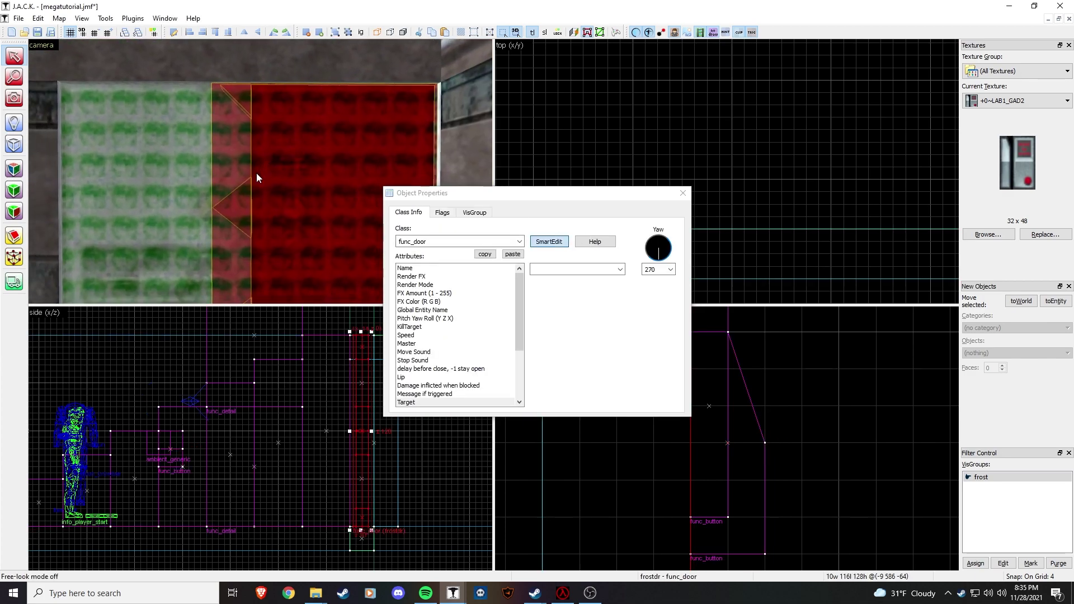
pyautogui.click(173, 154)
pyautogui.press('z')
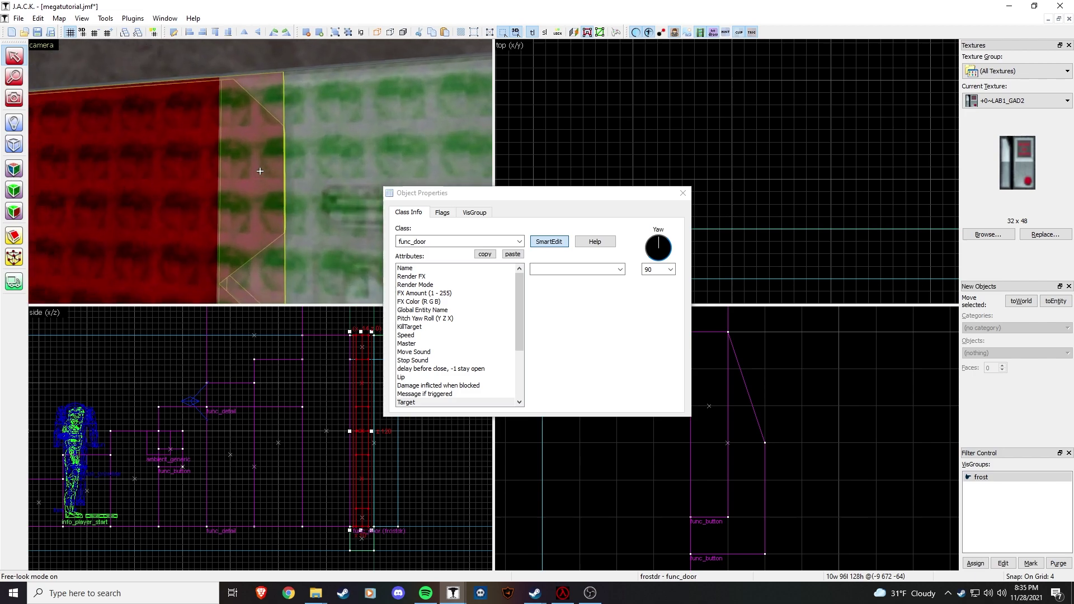
pyautogui.press('s')
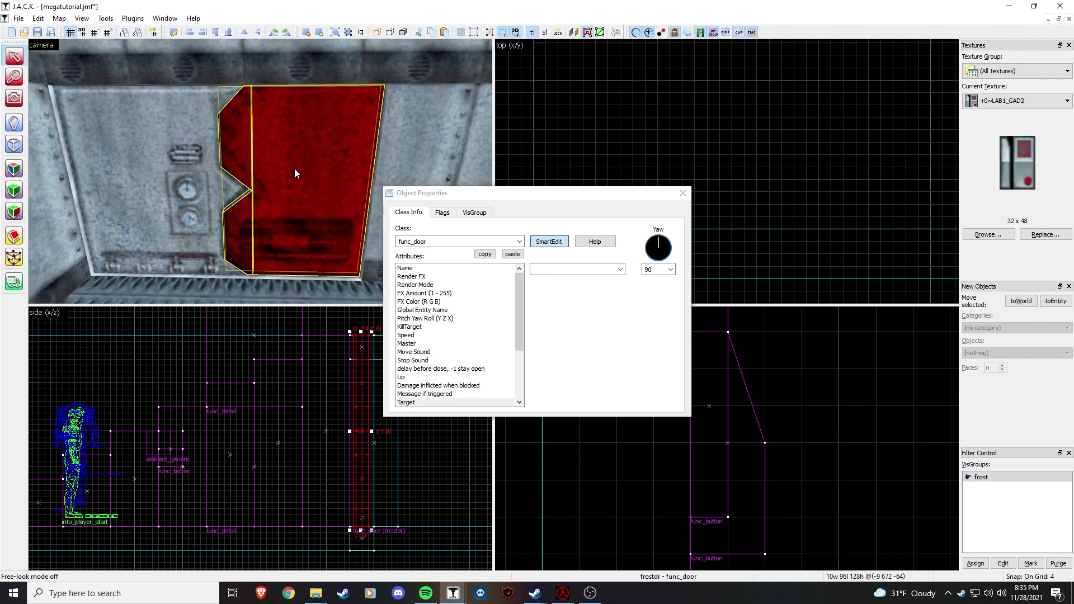
pyautogui.click(183, 140)
pyautogui.click(281, 177)
pyautogui.click(157, 165)
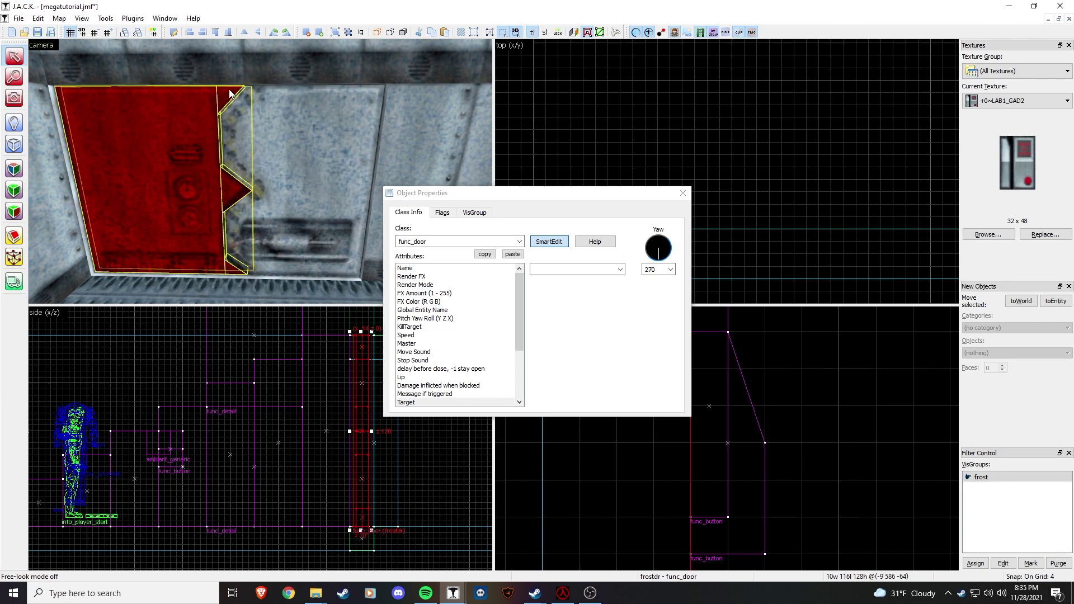
pyautogui.click(308, 180)
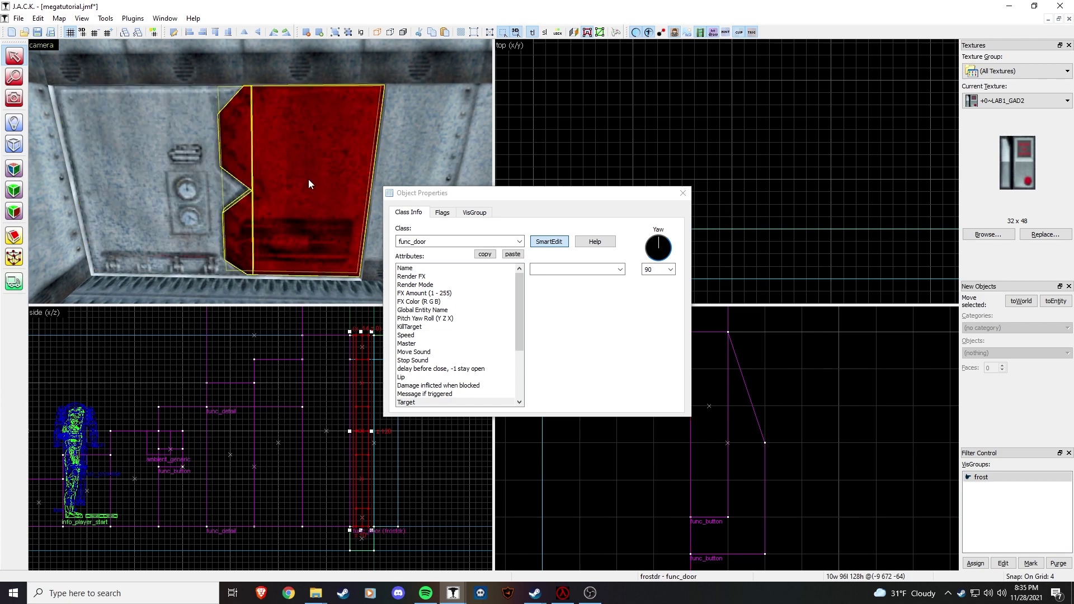
pyautogui.press('z')
pyautogui.press('z')
pyautogui.click(344, 172)
pyautogui.click(268, 175)
pyautogui.click(339, 171)
pyautogui.click(240, 179)
pyautogui.click(325, 180)
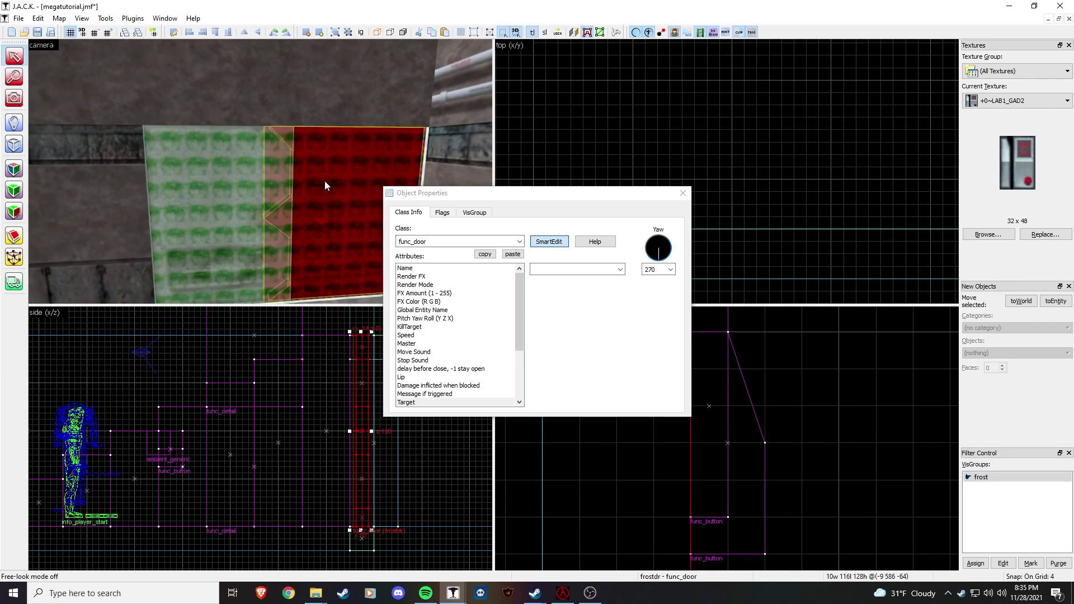
# Look up the Name attribute of the func_door leaves in their entity properties.
pyautogui.press('z')
pyautogui.press('w')
pyautogui.press('z')
pyautogui.click(260, 170)
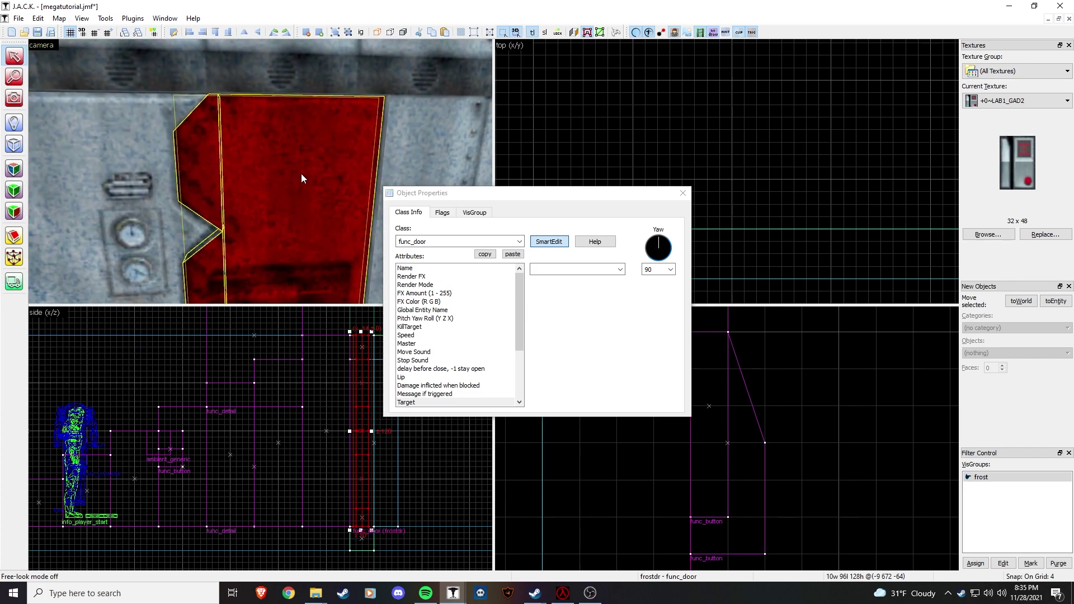
pyautogui.click(245, 82)
pyautogui.click(212, 176)
pyautogui.press('z')
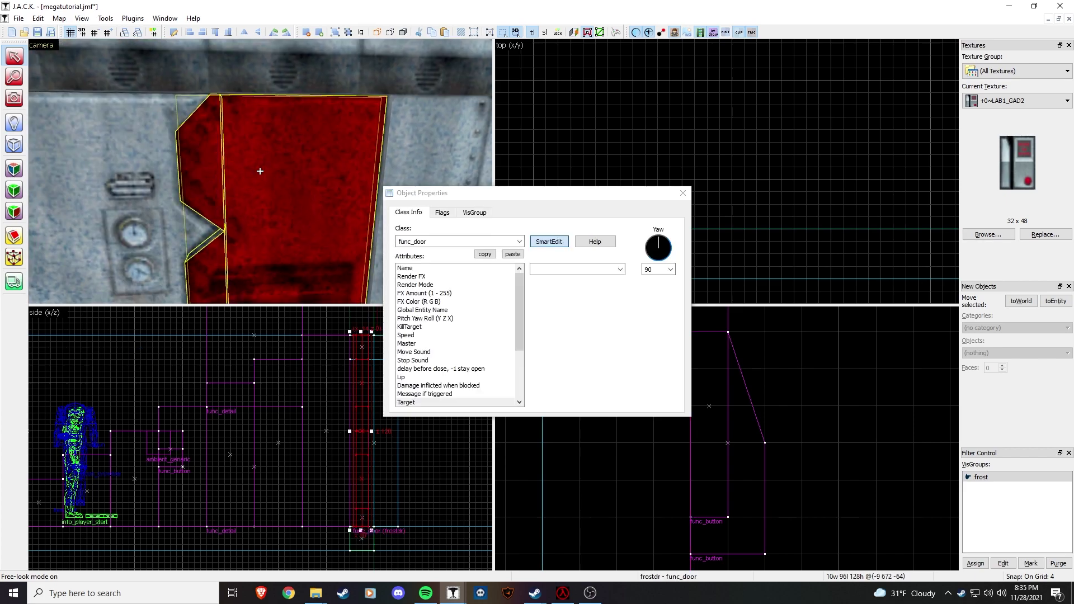
pyautogui.press('z')
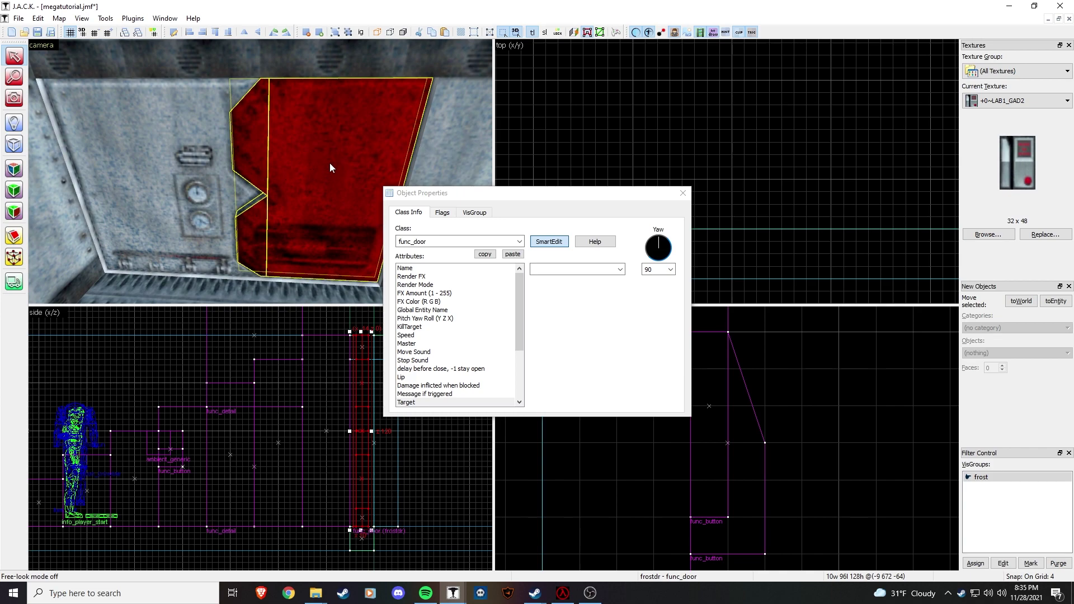
pyautogui.click(444, 269)
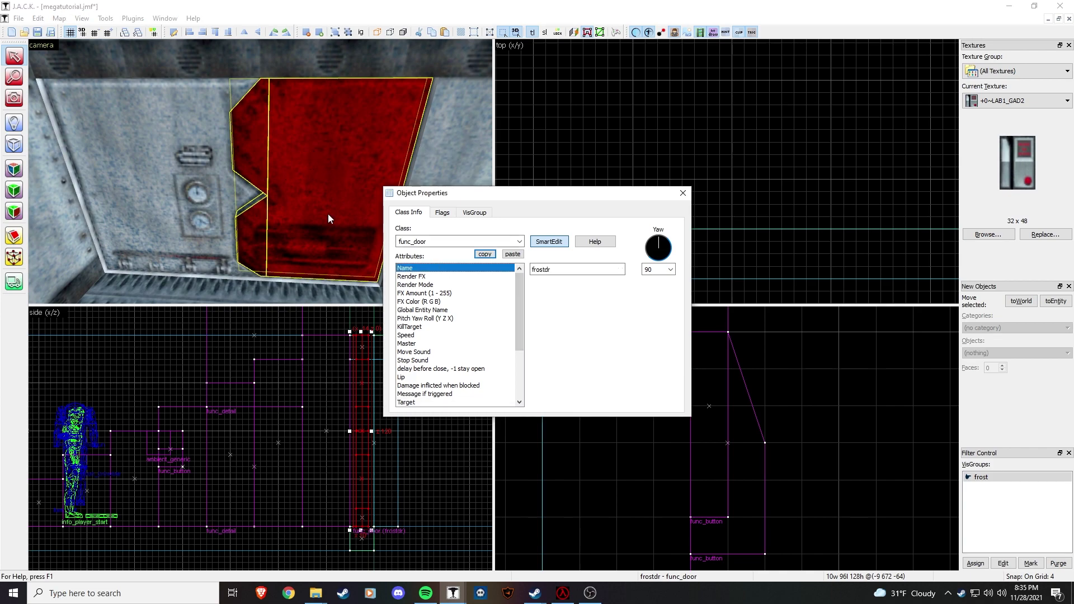
pyautogui.click(143, 153)
pyautogui.click(268, 256)
pyautogui.click(275, 284)
# Set the Target attribute of the wall-mounted func_button to frostdr.
pyautogui.press('z')
pyautogui.press('s')
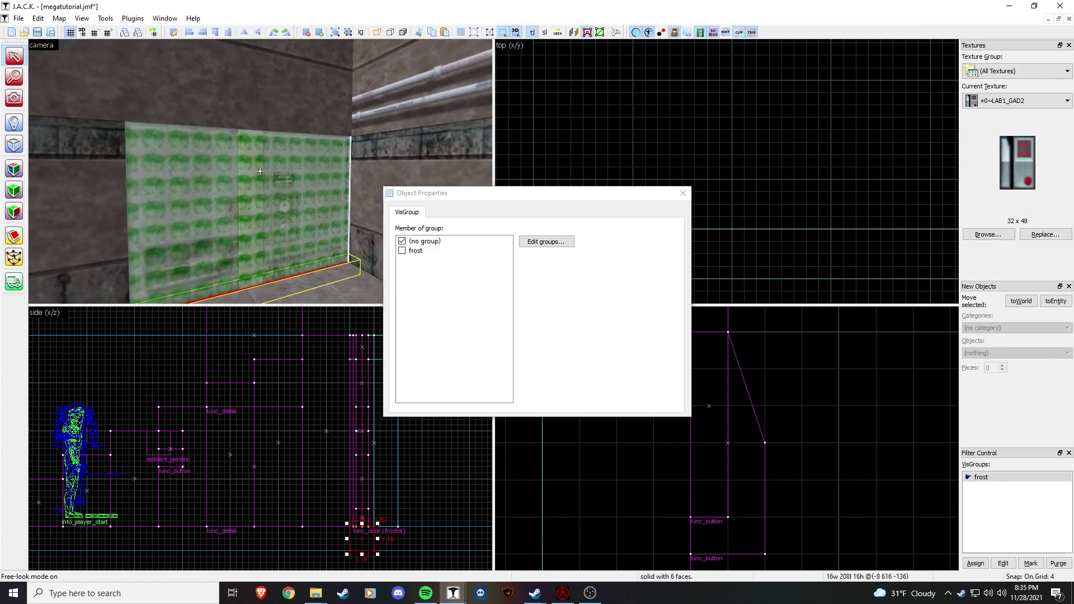
pyautogui.press('w')
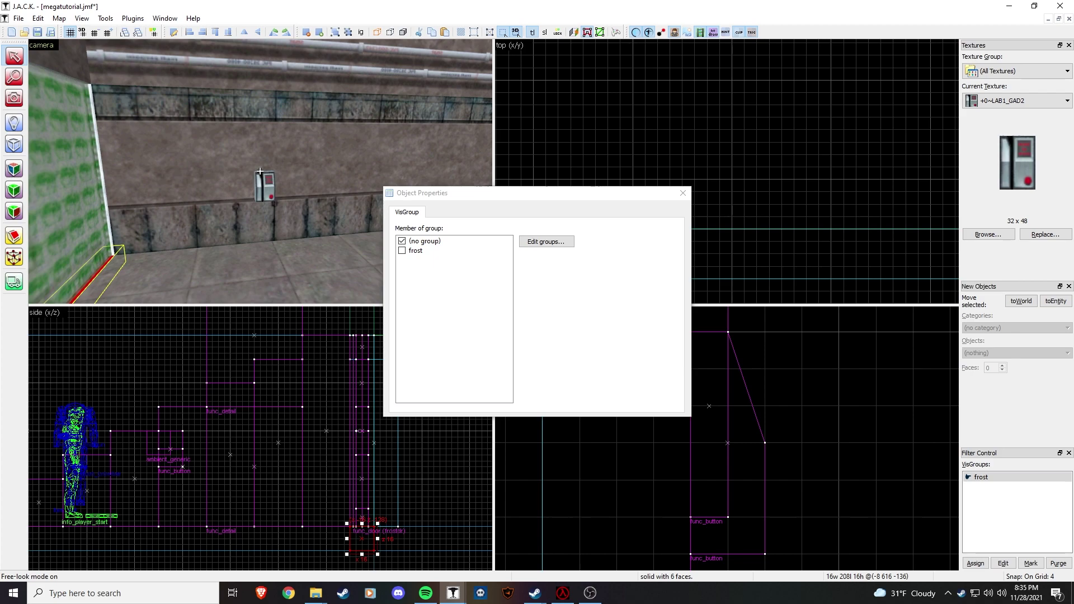
pyautogui.press('w')
pyautogui.press('z')
pyautogui.click(236, 170)
pyautogui.click(446, 284)
pyautogui.click(559, 267)
pyautogui.write('frostdr')
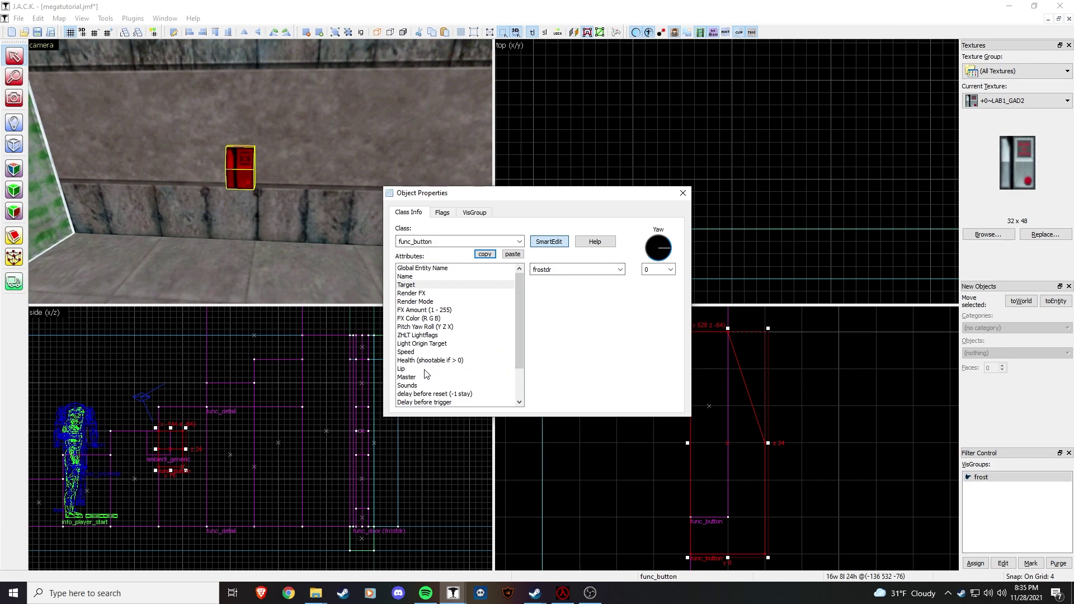
# Set the func_button's delay before reset to 7.
pyautogui.scroll(-1, 522, 324)
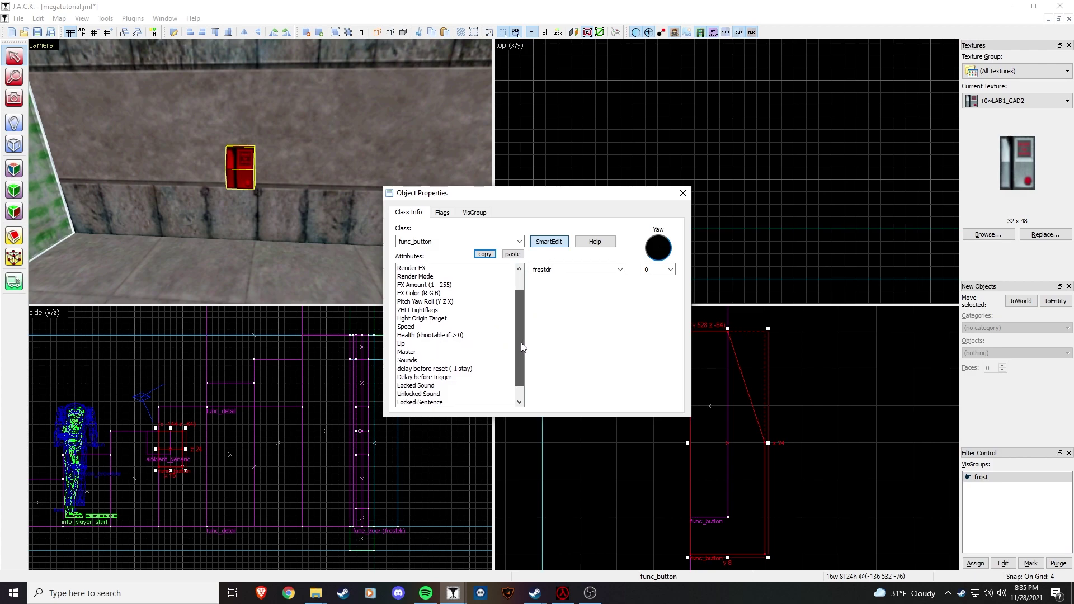
pyautogui.click(456, 378)
pyautogui.click(468, 372)
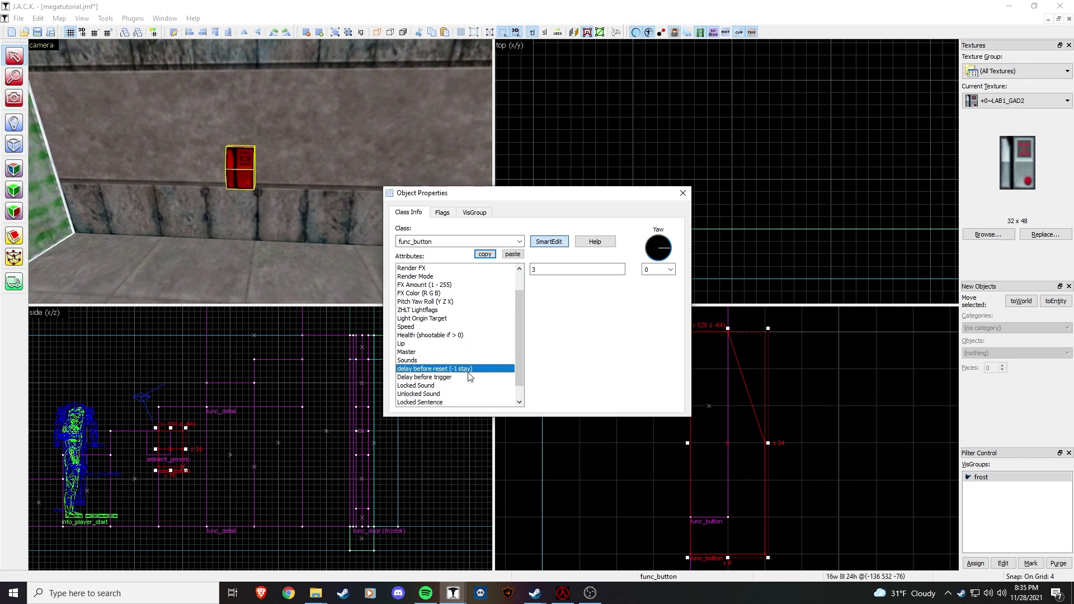
pyautogui.click(546, 272)
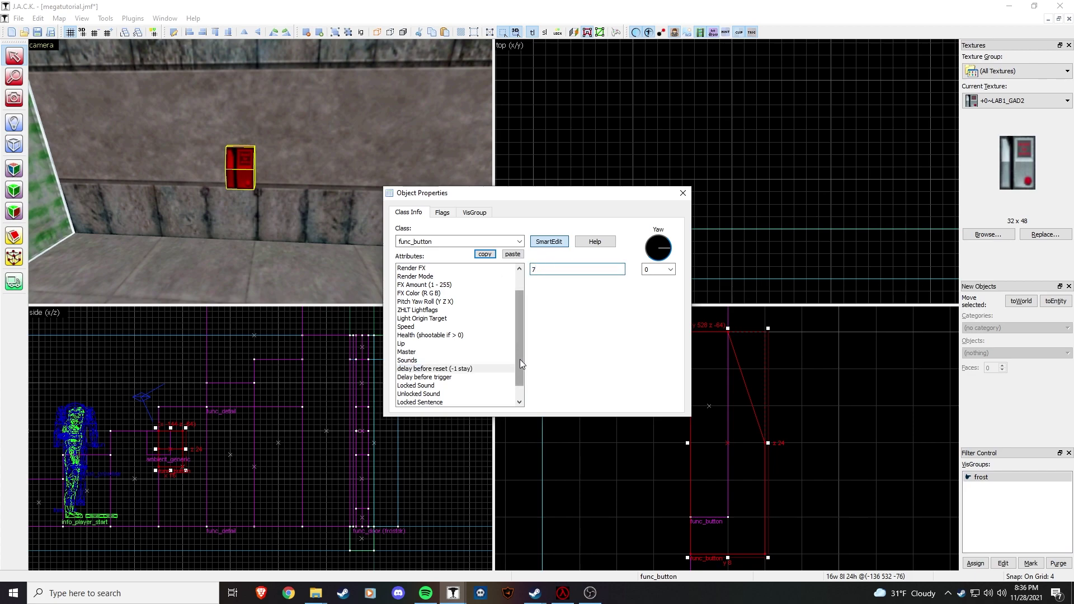
# Set the func_button's Master attribute to src_keycard and check its flags.
pyautogui.click(498, 352)
pyautogui.click(547, 268)
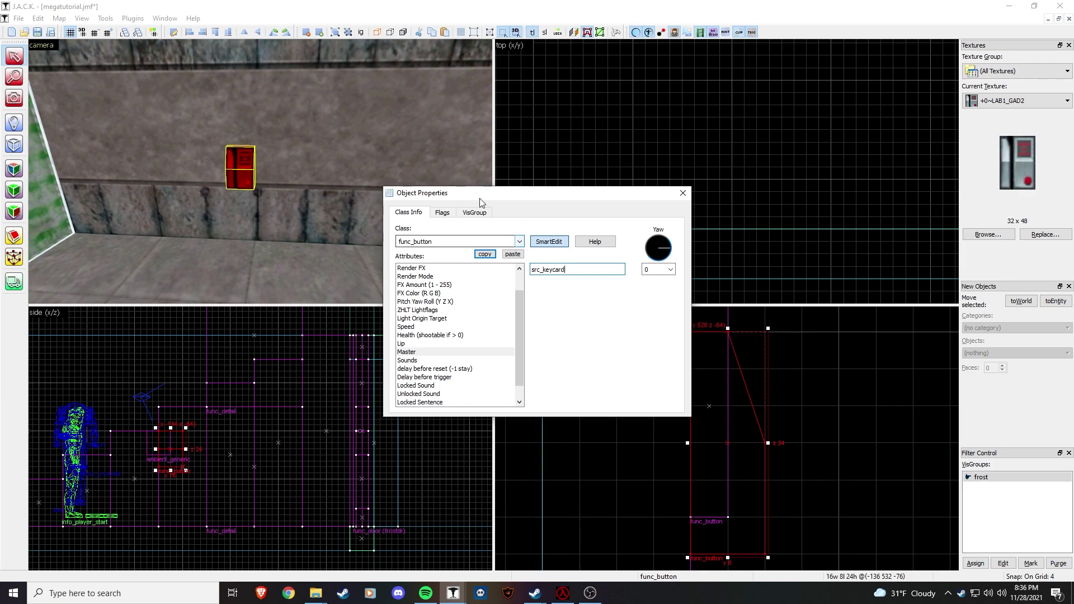
pyautogui.click(445, 214)
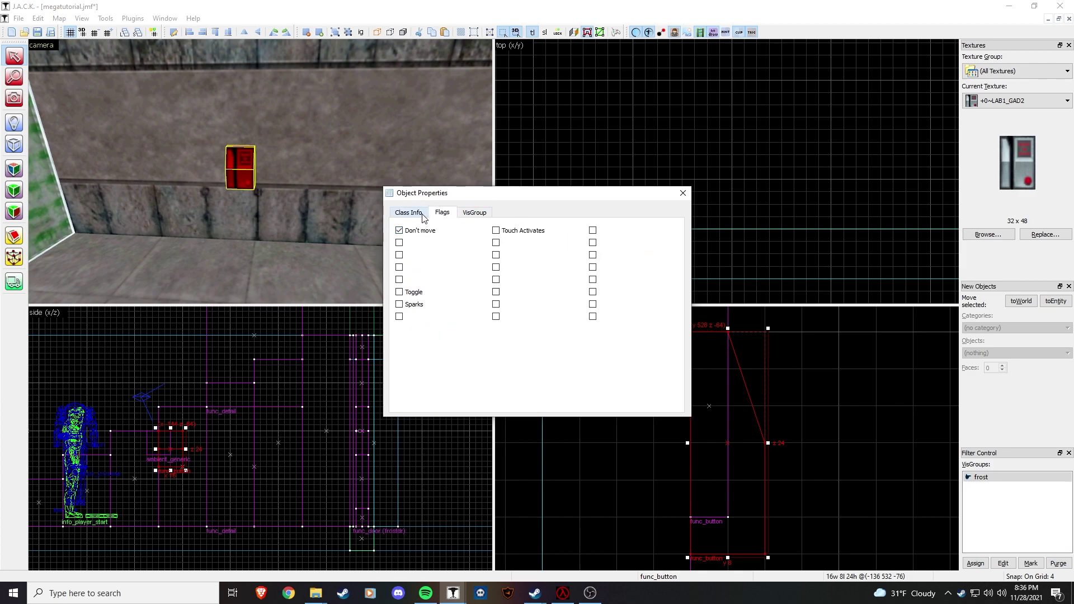
pyautogui.click(424, 214)
# Set the func_button's Sounds attribute to Keycard Sound.
pyautogui.moveTo(517, 304); pyautogui.dragTo(522, 330)
pyautogui.click(437, 378)
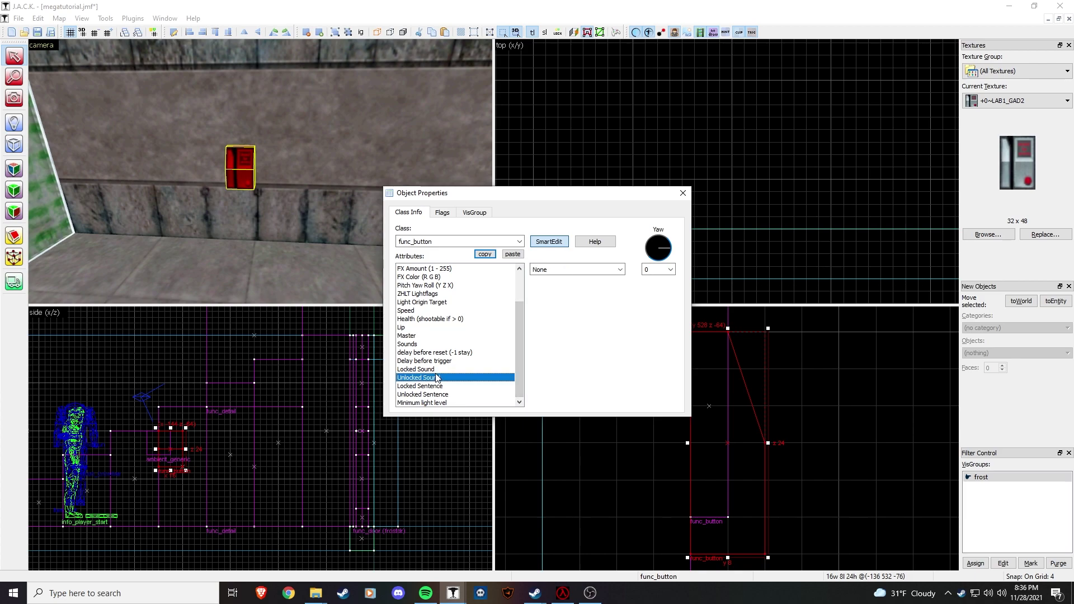
pyautogui.click(420, 344)
pyautogui.click(621, 269)
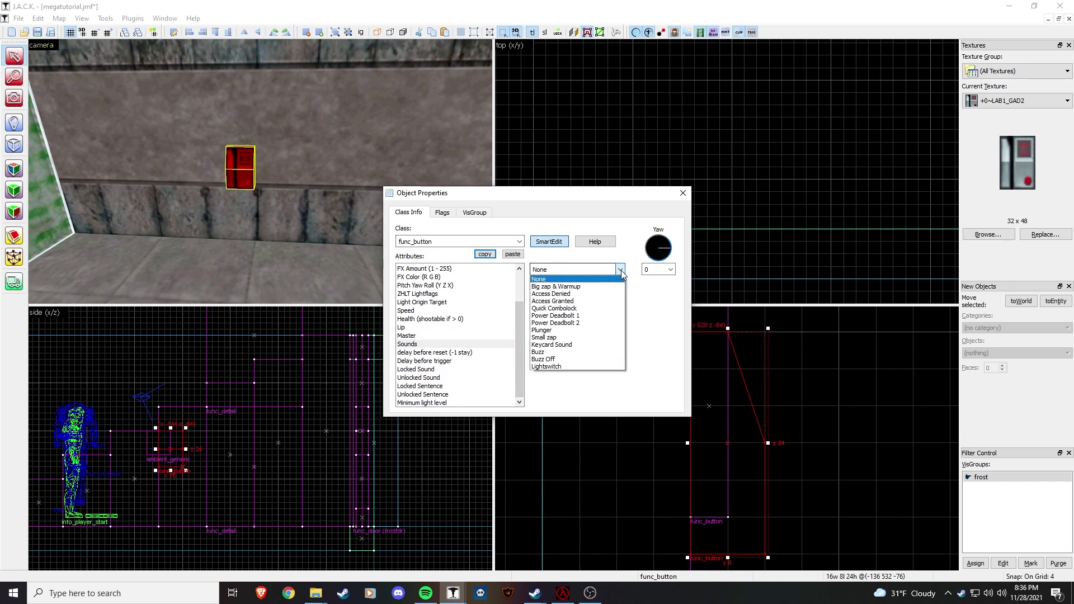
pyautogui.click(606, 346)
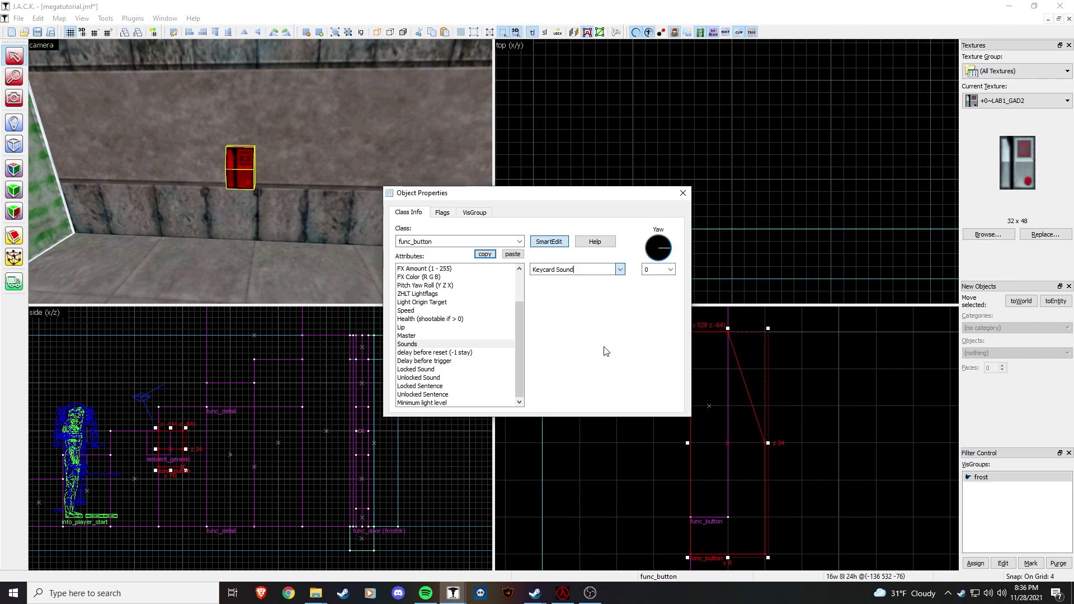
# Choose a buzzer option for the func_button's Locked Sound and Access Granted for its Unlocked Sound.
pyautogui.click(436, 371)
pyautogui.click(620, 270)
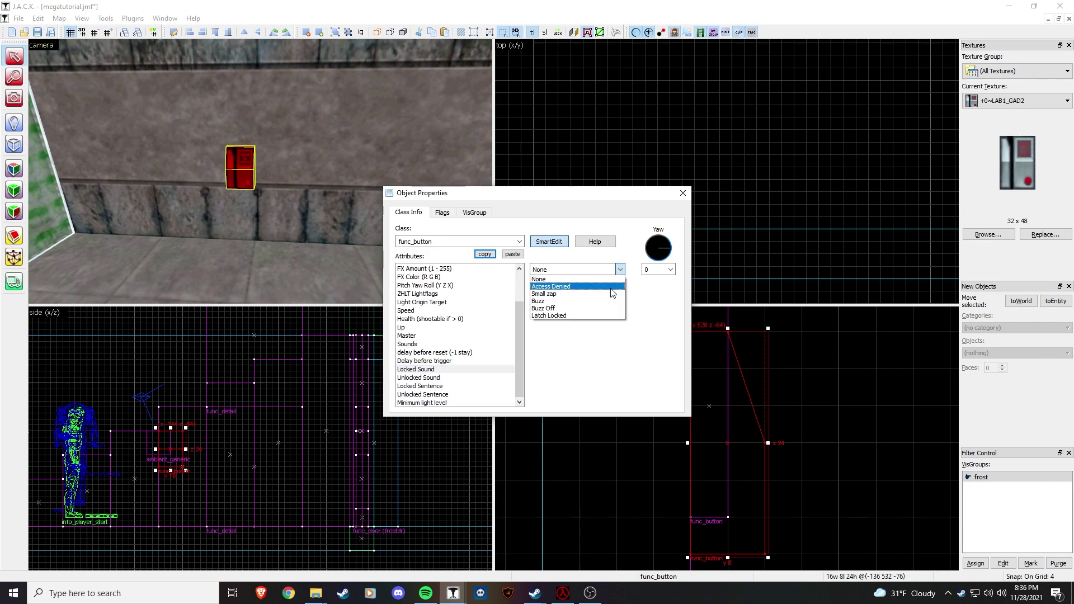
pyautogui.click(598, 306)
pyautogui.click(437, 379)
pyautogui.click(620, 271)
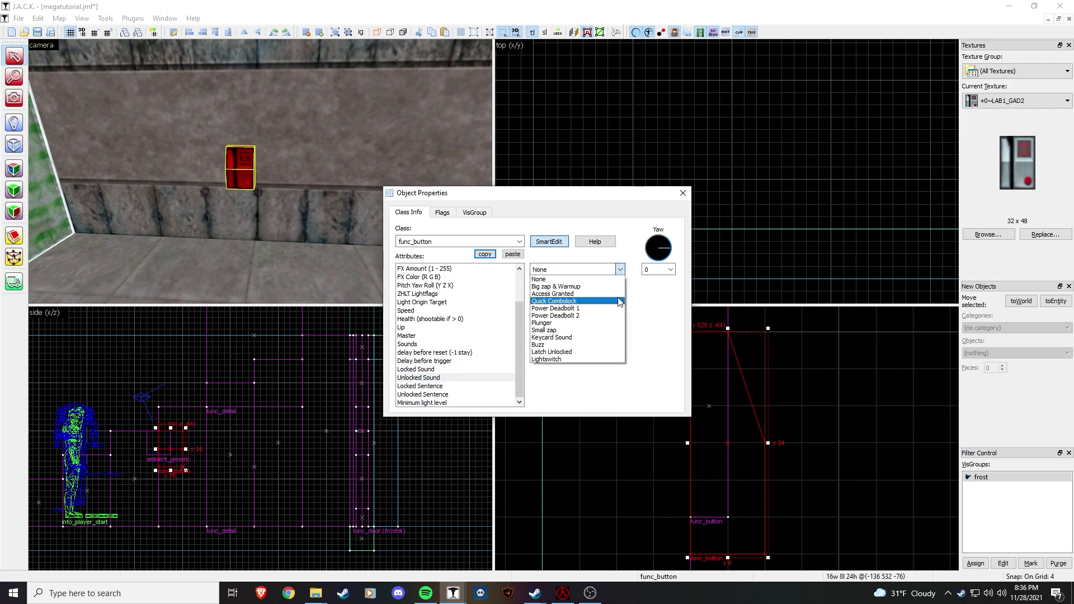
pyautogui.click(559, 294)
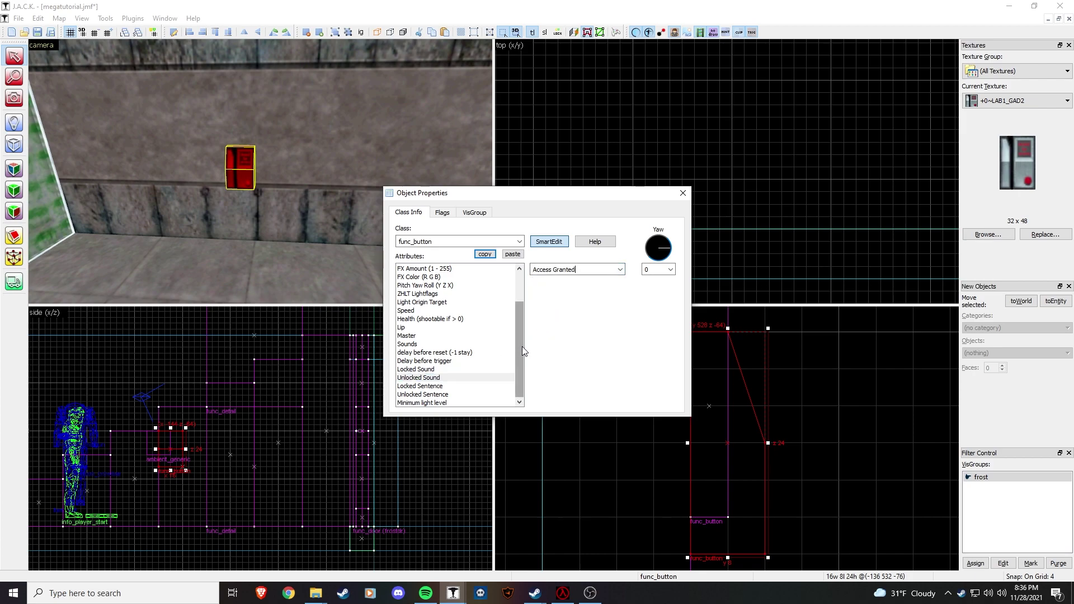
# Check the func_button's Name attribute and flags, and close its properties.
pyautogui.moveTo(520, 341); pyautogui.dragTo(518, 279)
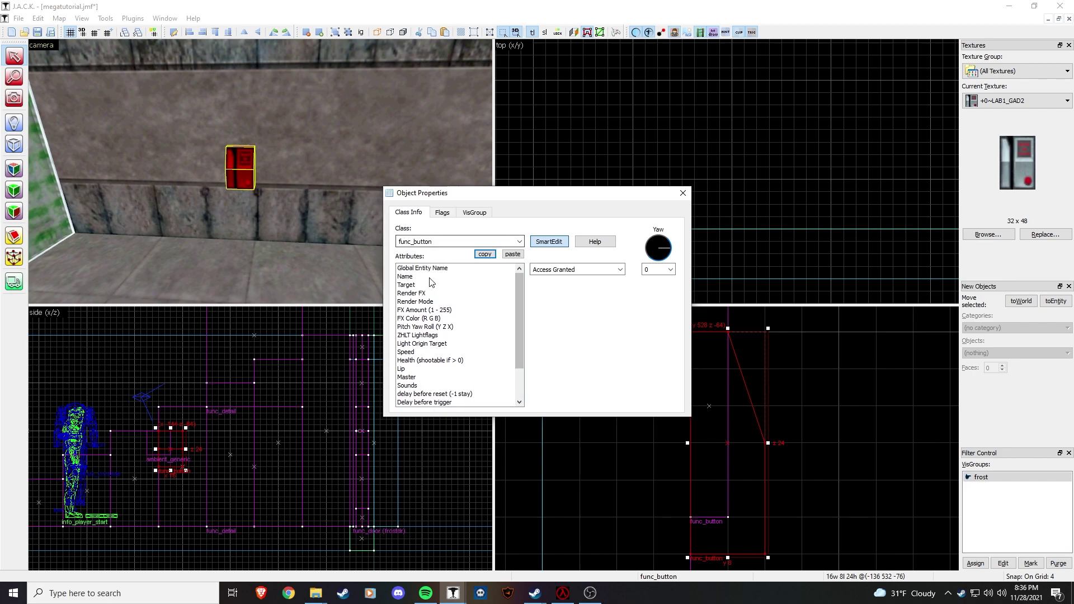
pyautogui.click(435, 277)
pyautogui.click(442, 213)
pyautogui.click(420, 212)
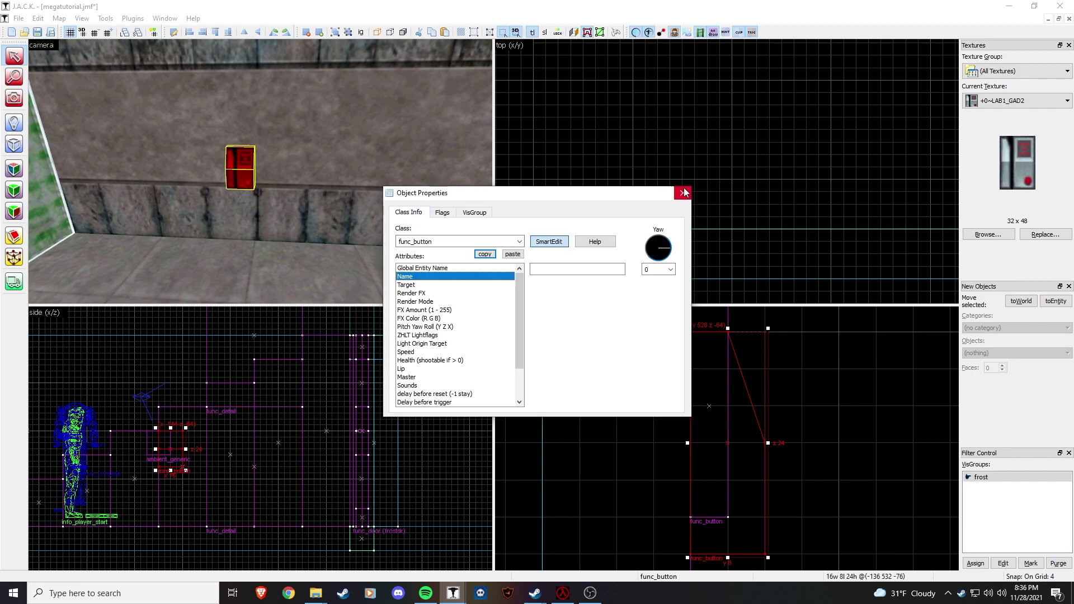
pyautogui.click(682, 193)
# Examine the wall button's face texture and its surface properties from several angles.
pyautogui.click(335, 195)
pyautogui.press('z')
pyautogui.press('a')
pyautogui.press('w')
pyautogui.press('z')
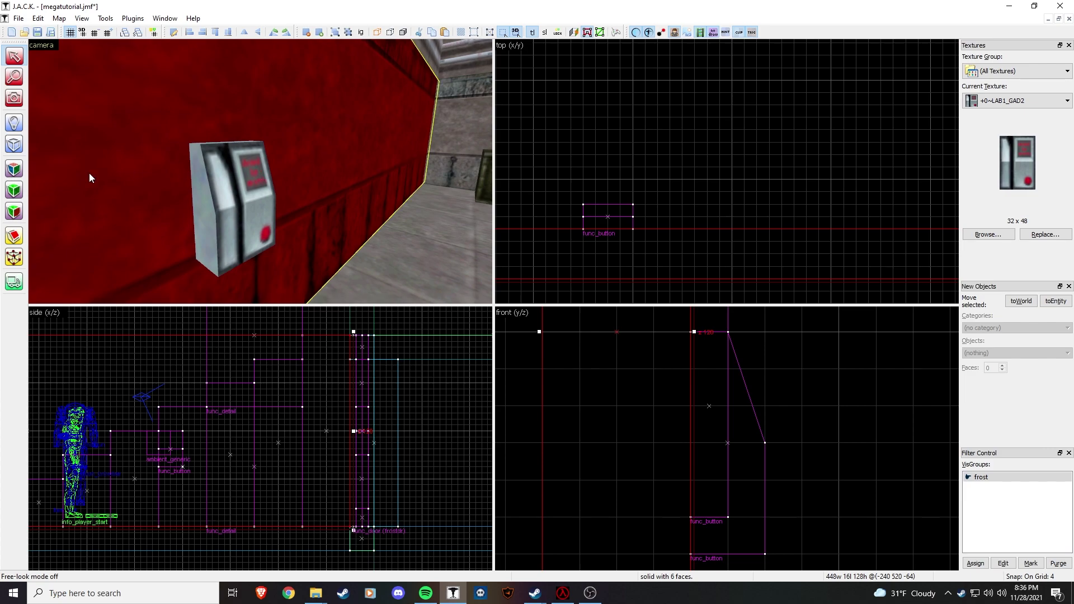
pyautogui.click(14, 169)
pyautogui.click(246, 179)
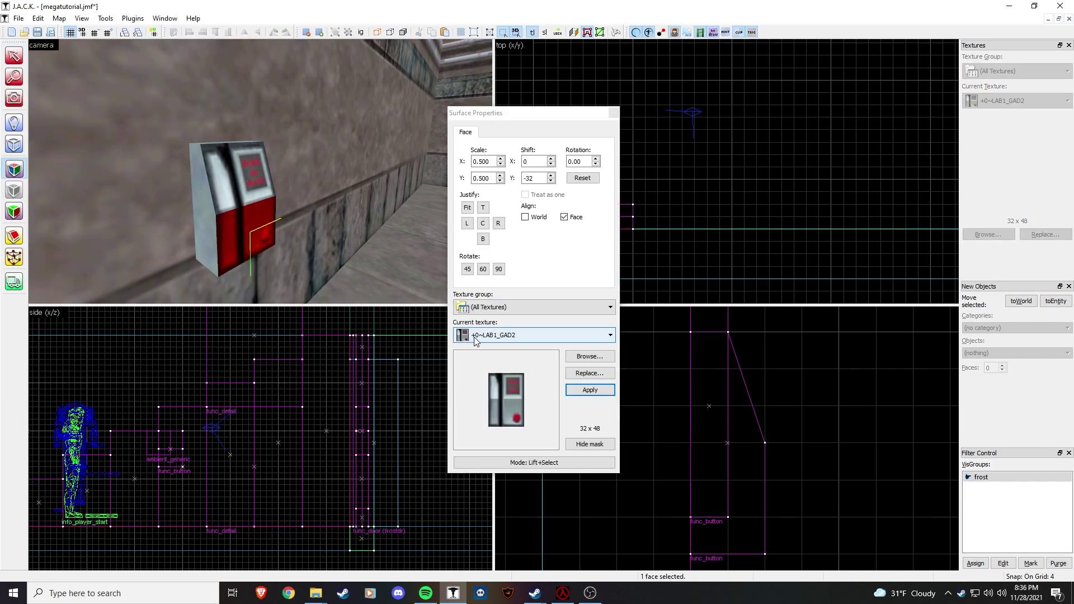
pyautogui.click(613, 113)
pyautogui.click(327, 224)
pyautogui.press('z')
pyautogui.press('d')
pyautogui.press('w')
pyautogui.press('s')
pyautogui.press('w')
pyautogui.press('z')
pyautogui.hotkey('shift', 'a')
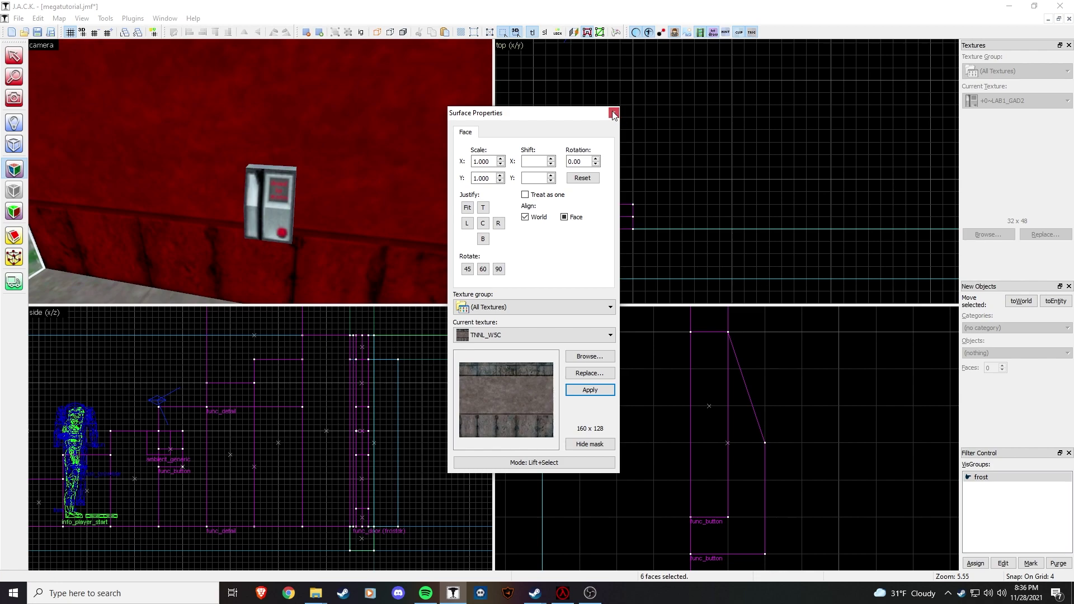
pyautogui.click(270, 189)
pyautogui.click(614, 113)
# Place an item_security entity on top of the green crate in the room's corner.
pyautogui.click(311, 200)
pyautogui.press('z')
pyautogui.press('d')
pyautogui.press('s')
pyautogui.press('w')
pyautogui.press('z')
pyautogui.press('z')
pyautogui.press('w')
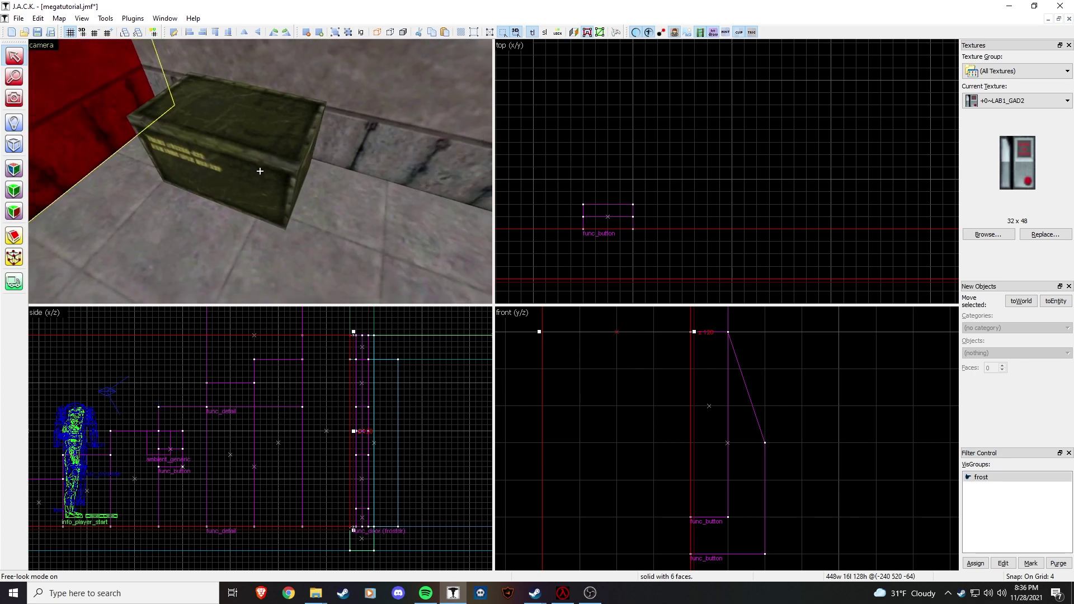
pyautogui.press('s')
pyautogui.press('z')
pyautogui.click(14, 122)
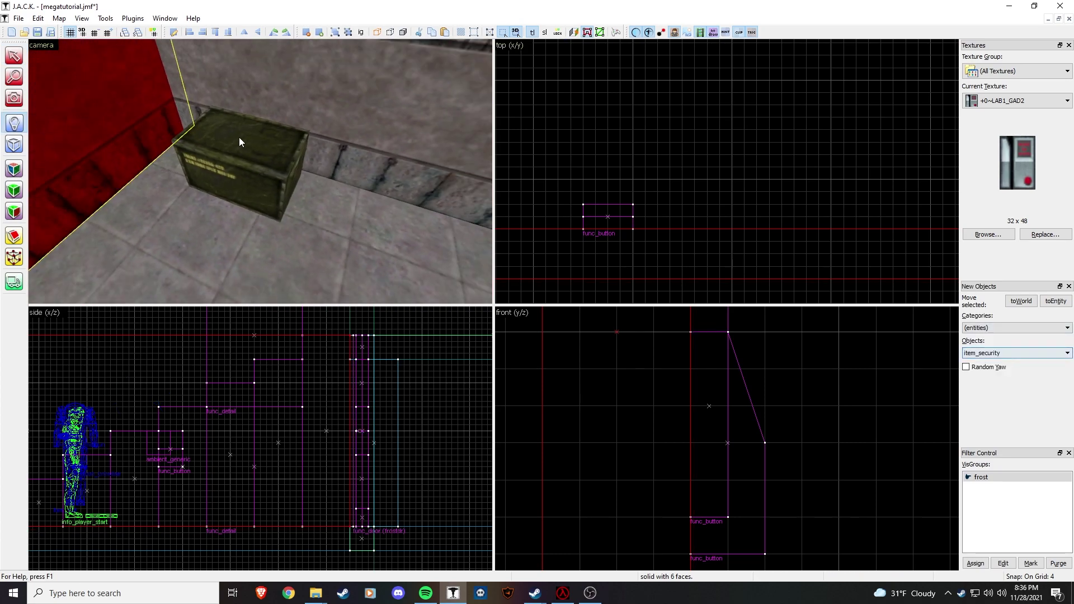
pyautogui.click(1025, 352)
pyautogui.click(260, 156)
pyautogui.click(262, 152)
pyautogui.click(14, 55)
# Set the Target attribute of the item_security on the crate to mm_keycard.
pyautogui.doubleClick(257, 144)
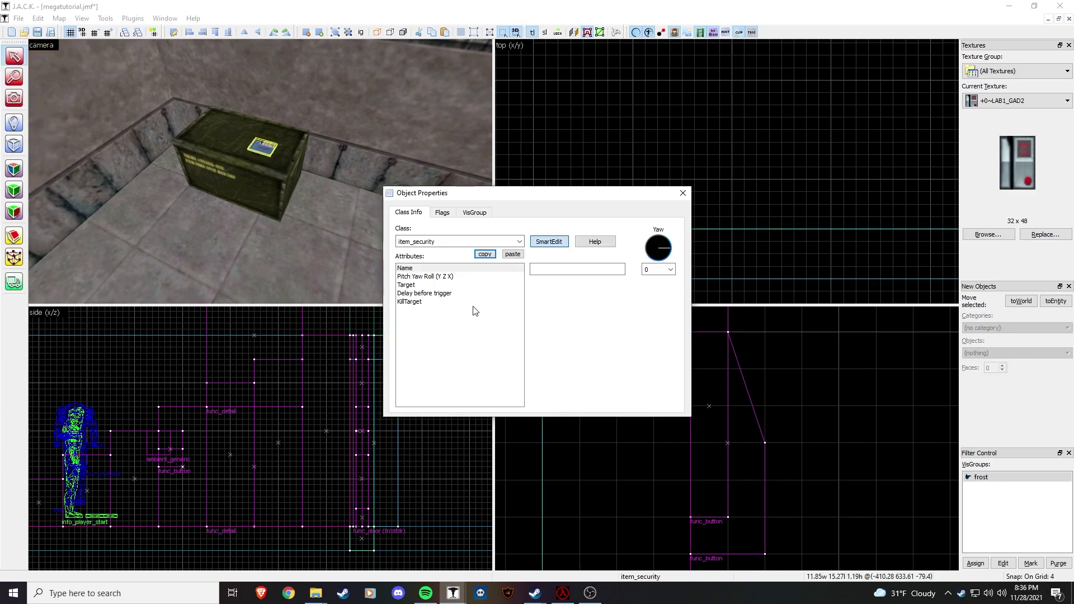
pyautogui.click(442, 212)
pyautogui.click(412, 212)
pyautogui.click(424, 285)
pyautogui.click(572, 269)
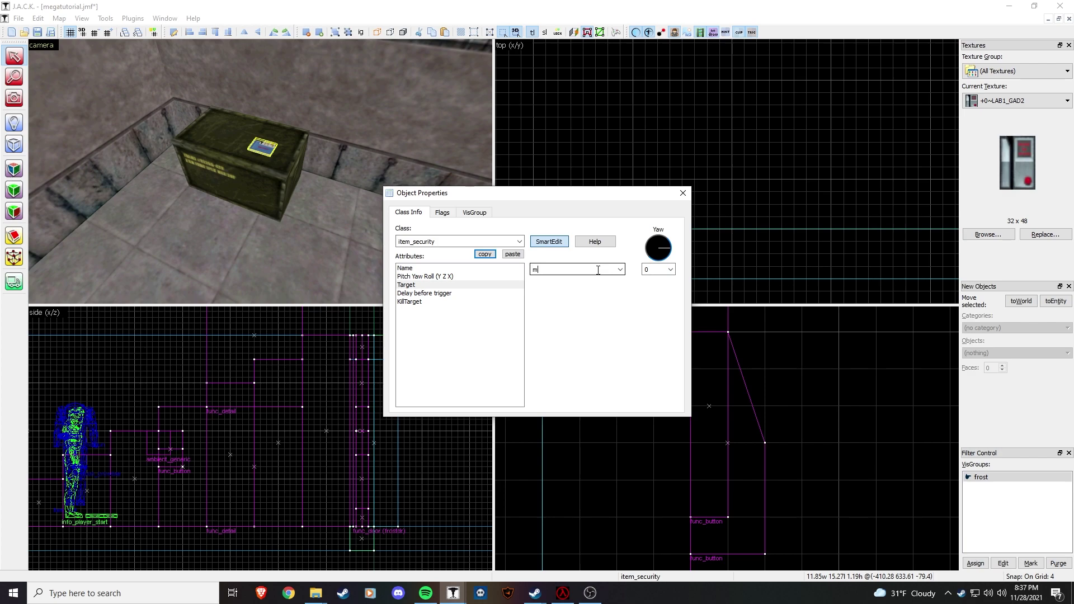
pyautogui.click(425, 285)
pyautogui.click(683, 193)
# Place a multisource entity on the wall beside the func_button.
pyautogui.press('Right')
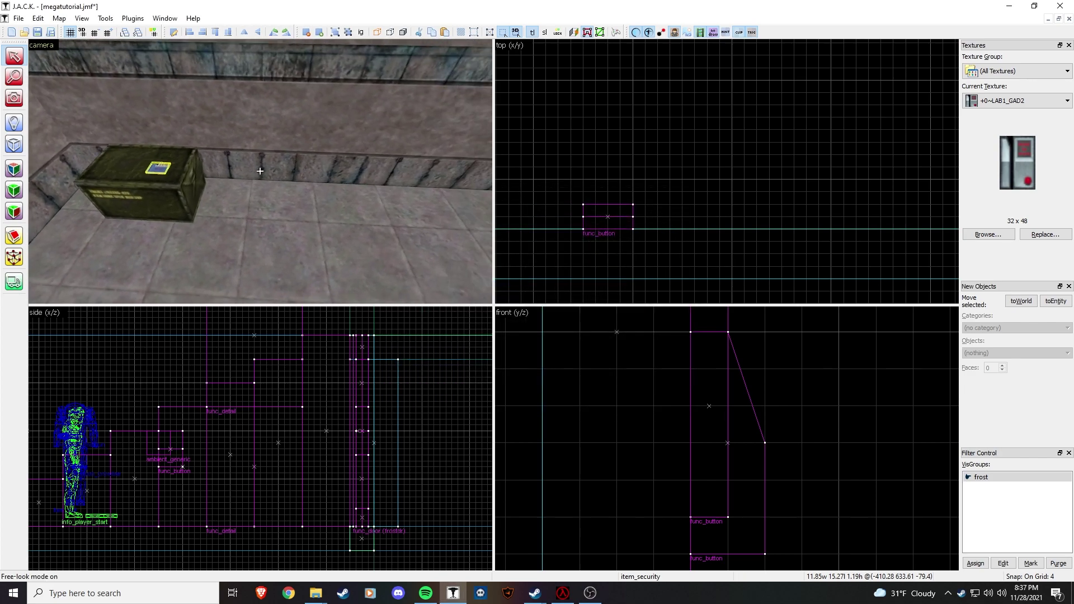
pyautogui.click(14, 122)
pyautogui.click(1053, 354)
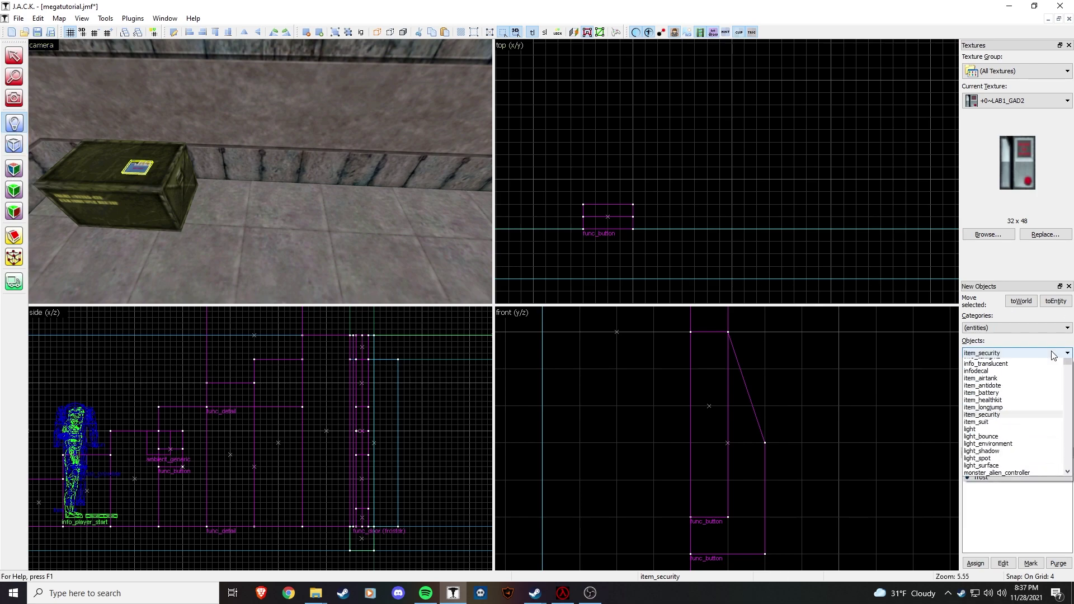
pyautogui.moveTo(1069, 456); pyautogui.dragTo(1067, 518)
pyautogui.click(1031, 507)
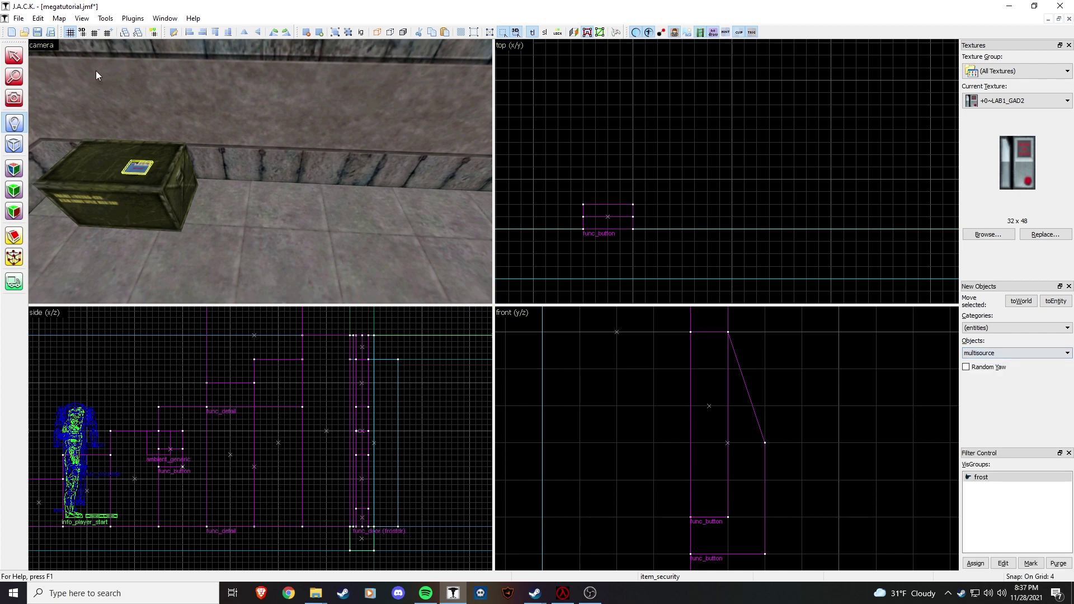
pyautogui.click(14, 55)
pyautogui.press('z')
pyautogui.press('z')
pyautogui.click(259, 196)
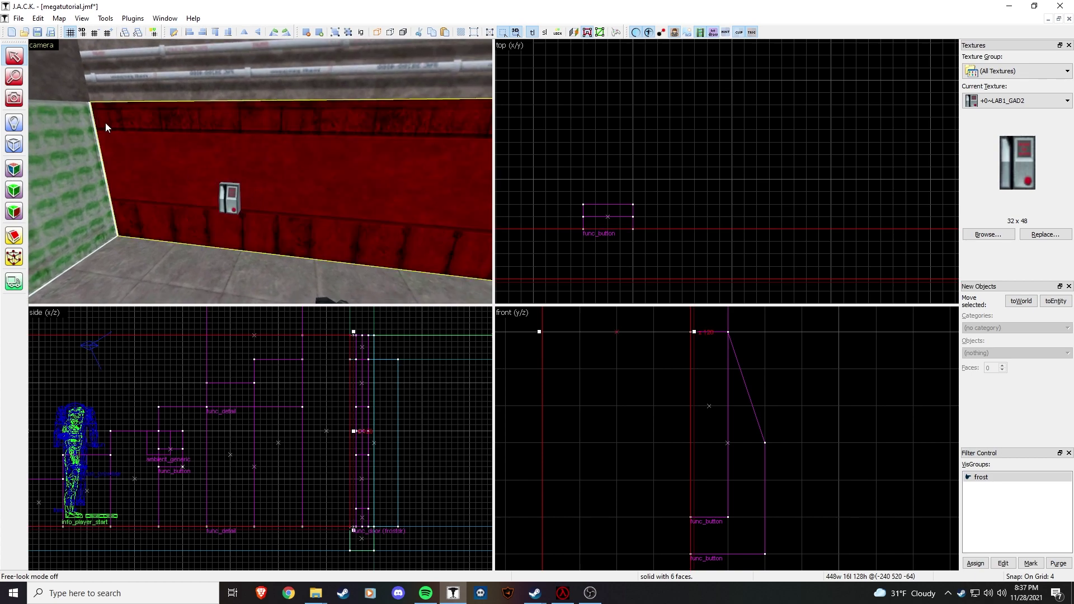
pyautogui.click(14, 124)
pyautogui.click(263, 206)
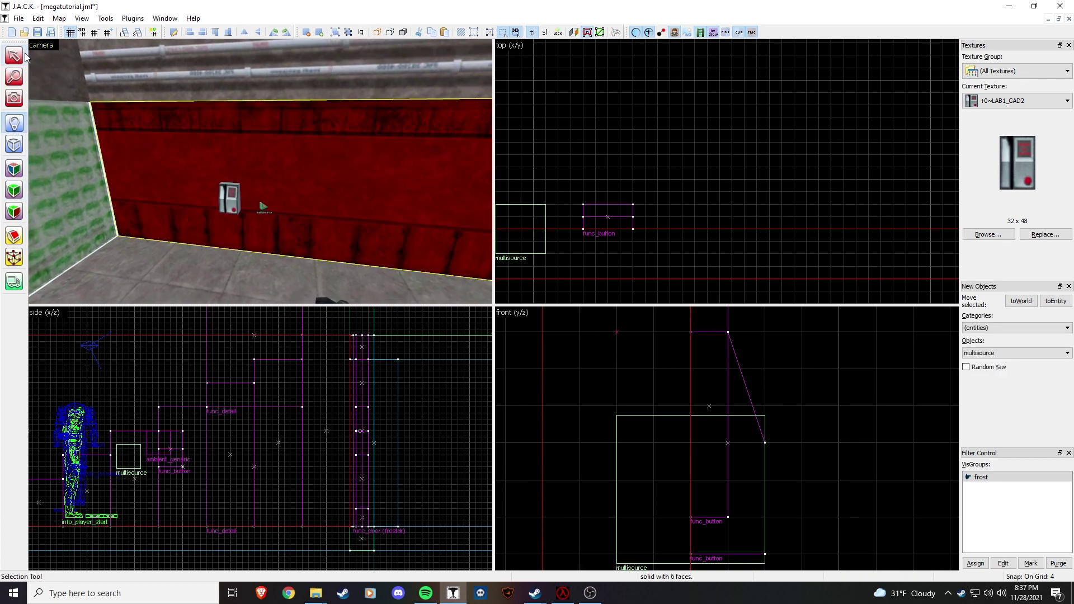
# Move the multisource clear of the wall beside the func_button, to about (-160, 548, -68).
pyautogui.click(24, 54)
pyautogui.click(252, 203)
pyautogui.moveTo(520, 229); pyautogui.dragTo(537, 176)
pyautogui.scroll(-2, 760, 486)
pyautogui.moveTo(801, 451); pyautogui.dragTo(827, 354)
# Name the multisource src_keycard and check its flags and Target attribute.
pyautogui.doubleClick(244, 195)
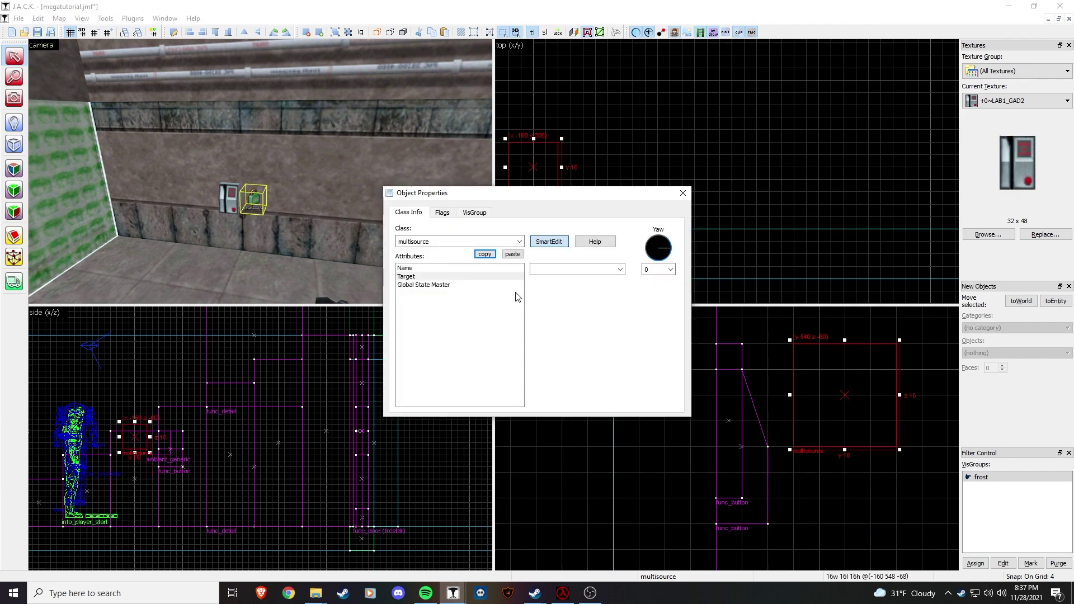
pyautogui.click(437, 268)
pyautogui.click(584, 271)
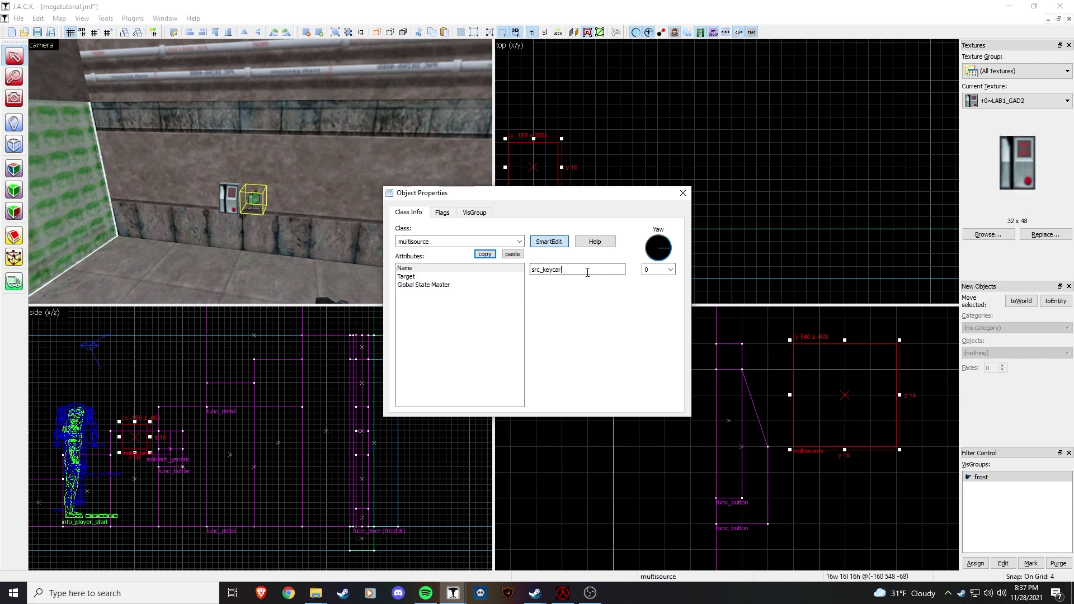
pyautogui.click(442, 213)
pyautogui.click(409, 212)
pyautogui.click(417, 276)
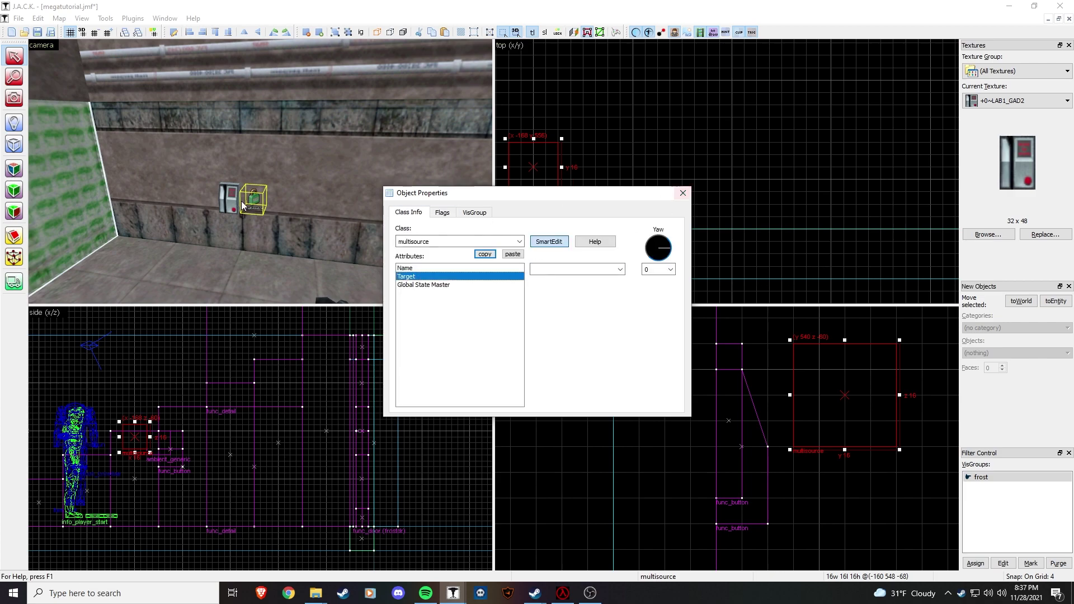
# Compare the multisource's Name with the func_button's Master attribute.
pyautogui.click(464, 268)
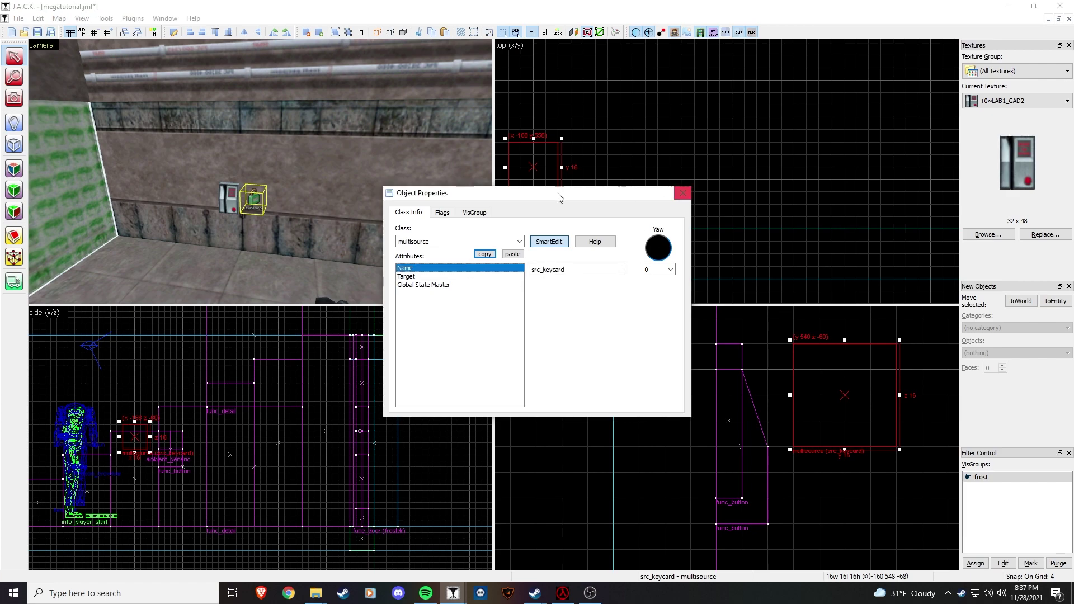
pyautogui.click(230, 195)
pyautogui.click(418, 378)
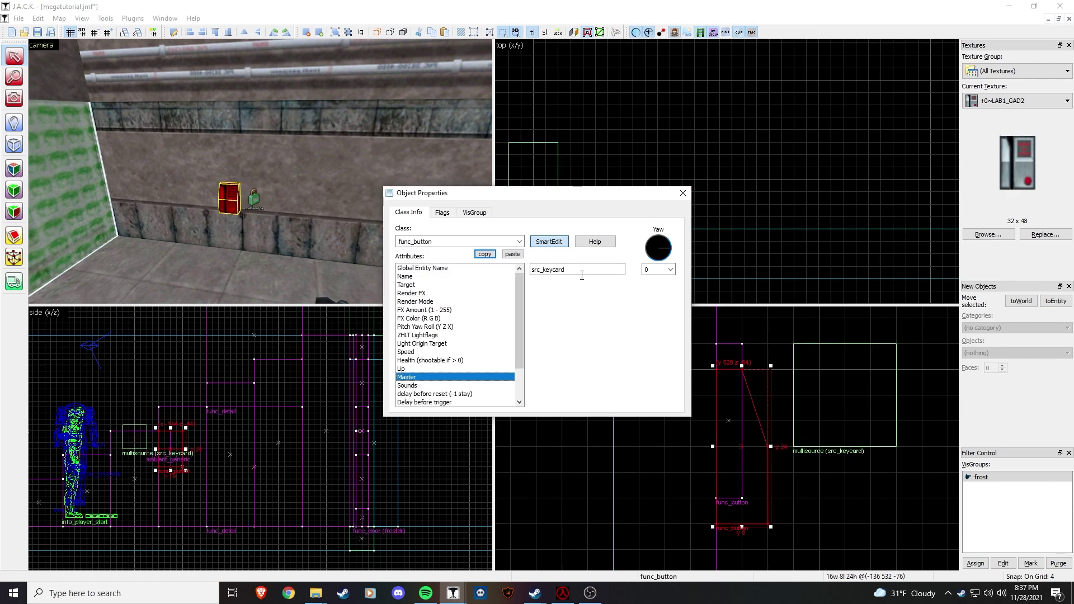
pyautogui.click(253, 200)
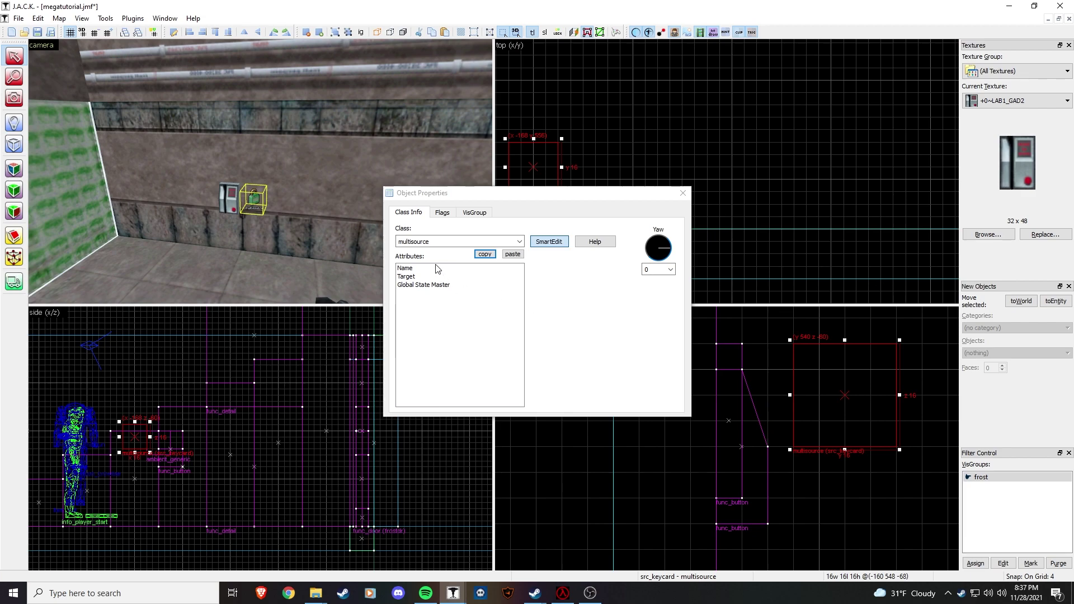
pyautogui.click(435, 267)
pyautogui.click(683, 195)
# Look up the Target attribute of the item_security on the crate.
pyautogui.click(347, 168)
pyautogui.press('z')
pyautogui.press('w')
pyautogui.press('z')
pyautogui.doubleClick(228, 196)
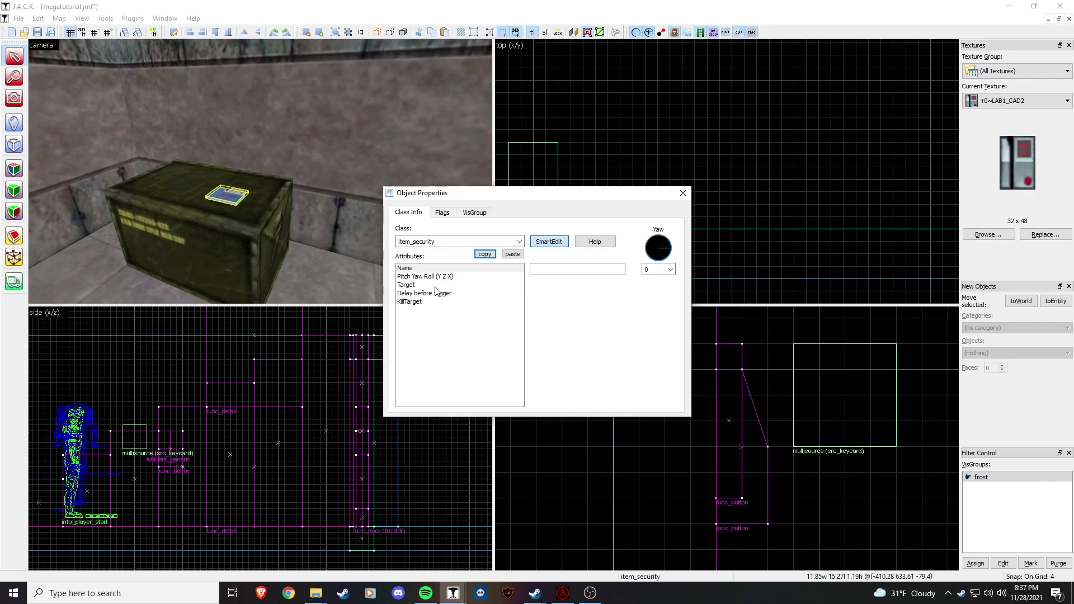
pyautogui.click(431, 285)
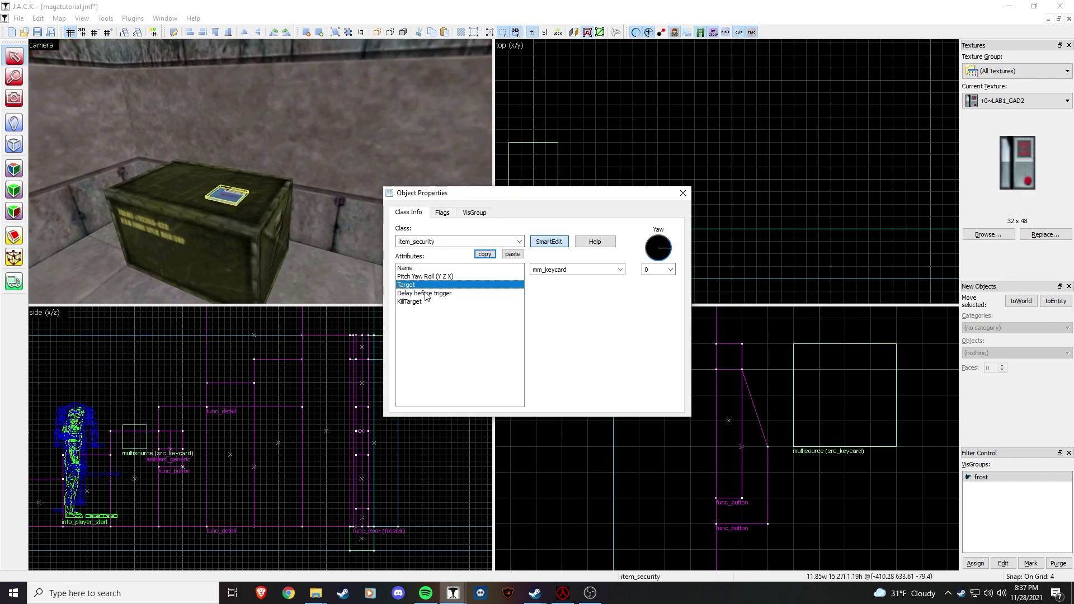
pyautogui.click(682, 193)
pyautogui.hotkey('shift', 'e')
pyautogui.click(1016, 353)
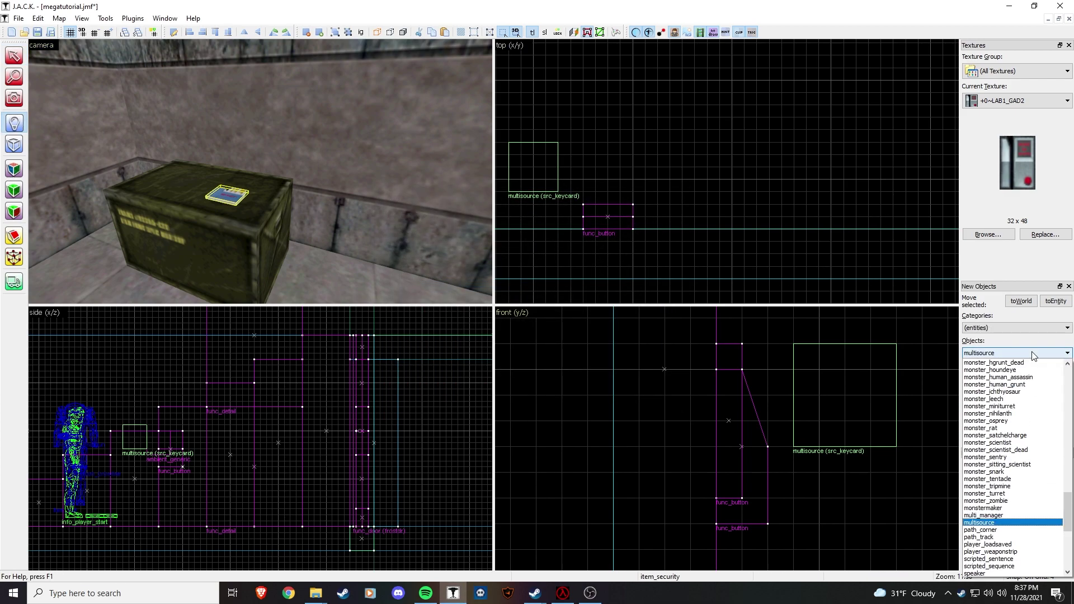
pyautogui.click(985, 511)
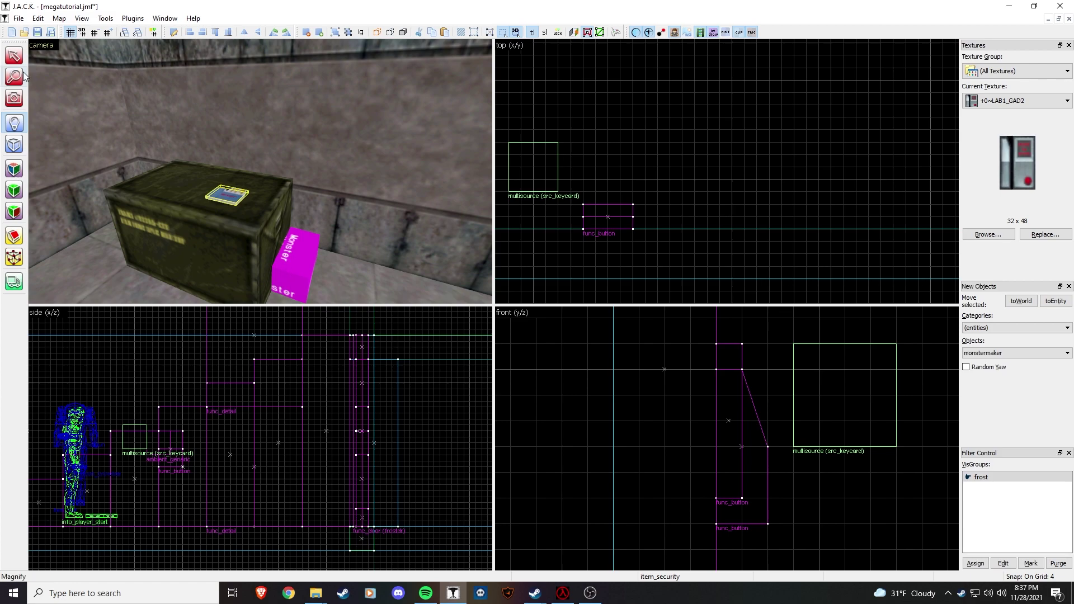
pyautogui.click(14, 56)
pyautogui.click(287, 252)
pyautogui.press('Delete')
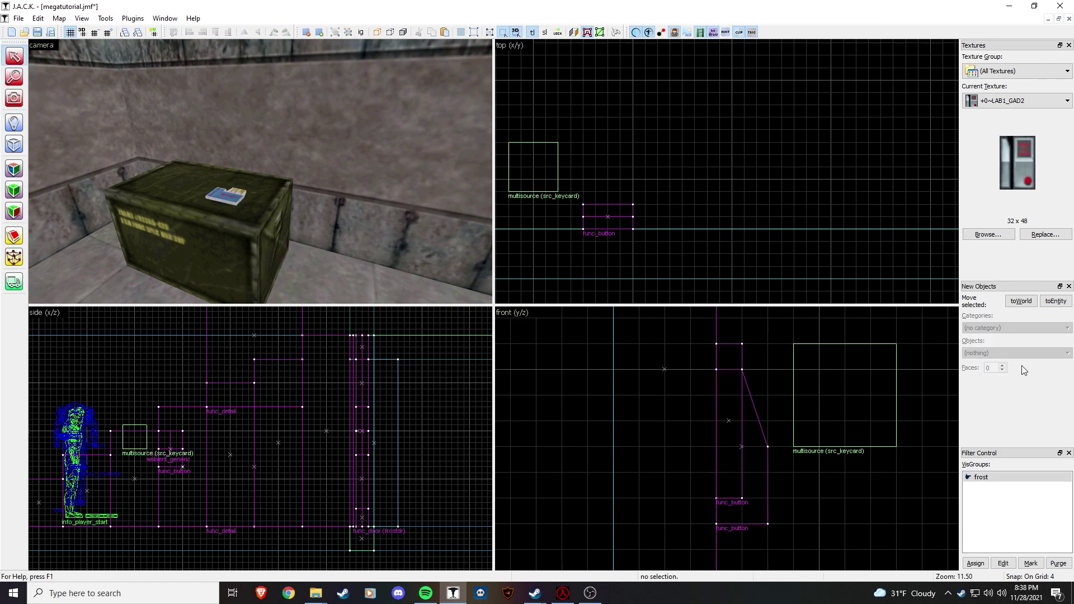
# Place a multi_manager entity on the floor beside the green crate.
pyautogui.click(14, 122)
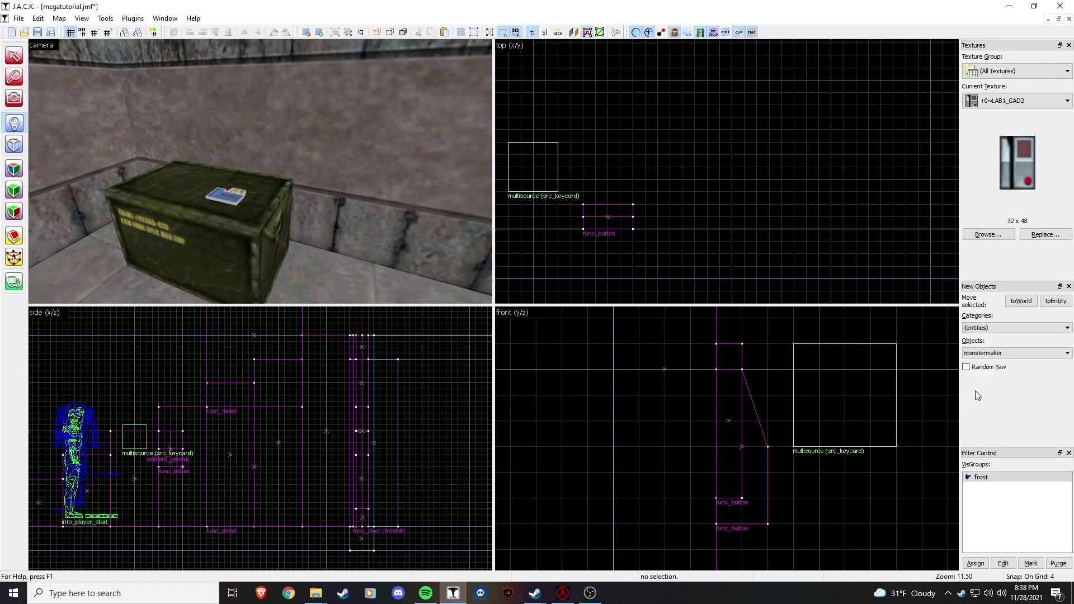
pyautogui.click(1001, 353)
pyautogui.click(996, 507)
pyautogui.click(14, 56)
pyautogui.click(310, 275)
pyautogui.scroll(-6, 175, 417)
pyautogui.moveTo(69, 453); pyautogui.dragTo(166, 474, button='middle')
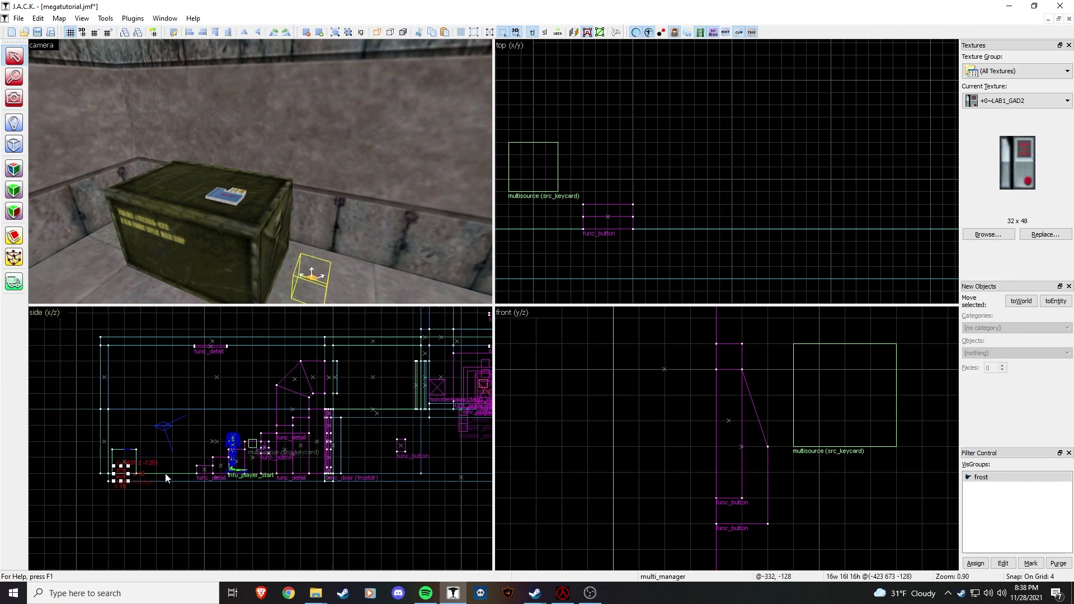
# Raise the multi_manager entity from the floor to a spot above the green crate.
pyautogui.moveTo(122, 474); pyautogui.dragTo(130, 435)
pyautogui.press('z')
pyautogui.press('z')
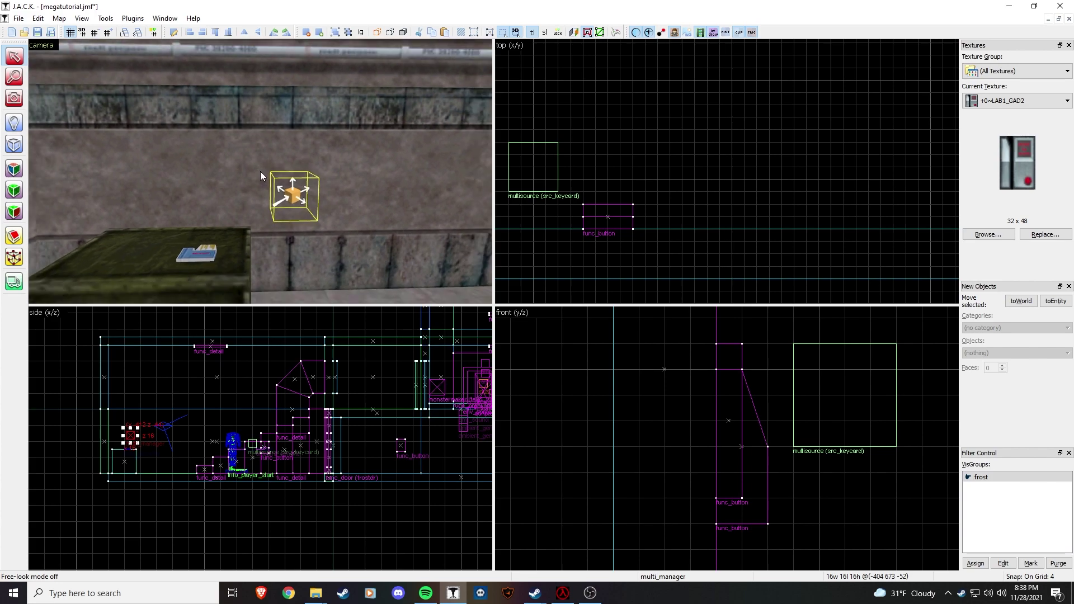
# Name the multi_manager mm_keycard and add a src_keycard keyvalue of 0 to it.
pyautogui.doubleClick(288, 201)
pyautogui.click(441, 269)
pyautogui.click(557, 266)
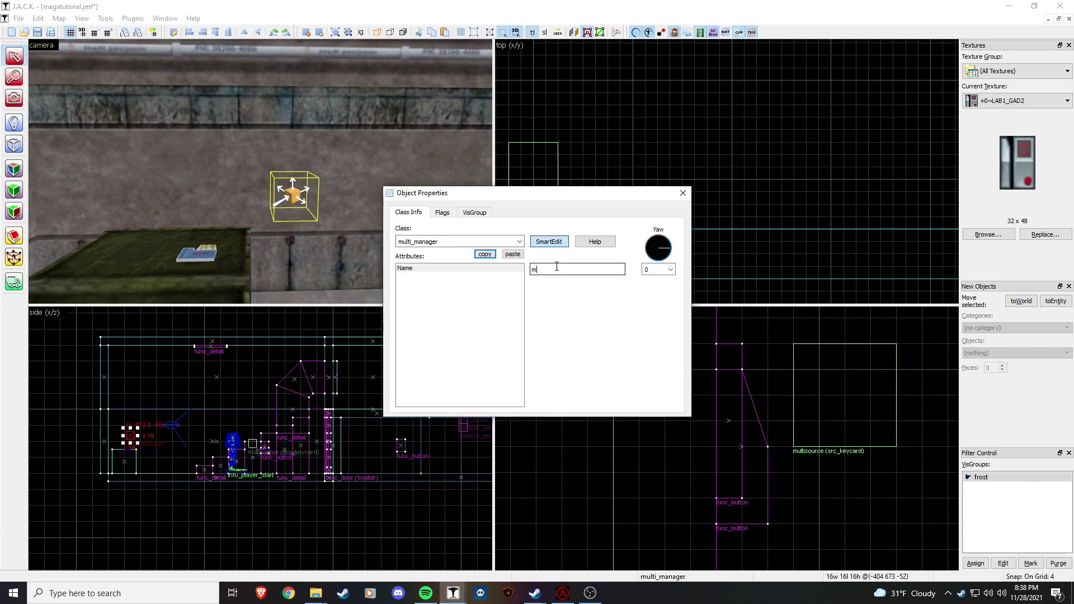
pyautogui.click(547, 244)
pyautogui.click(544, 317)
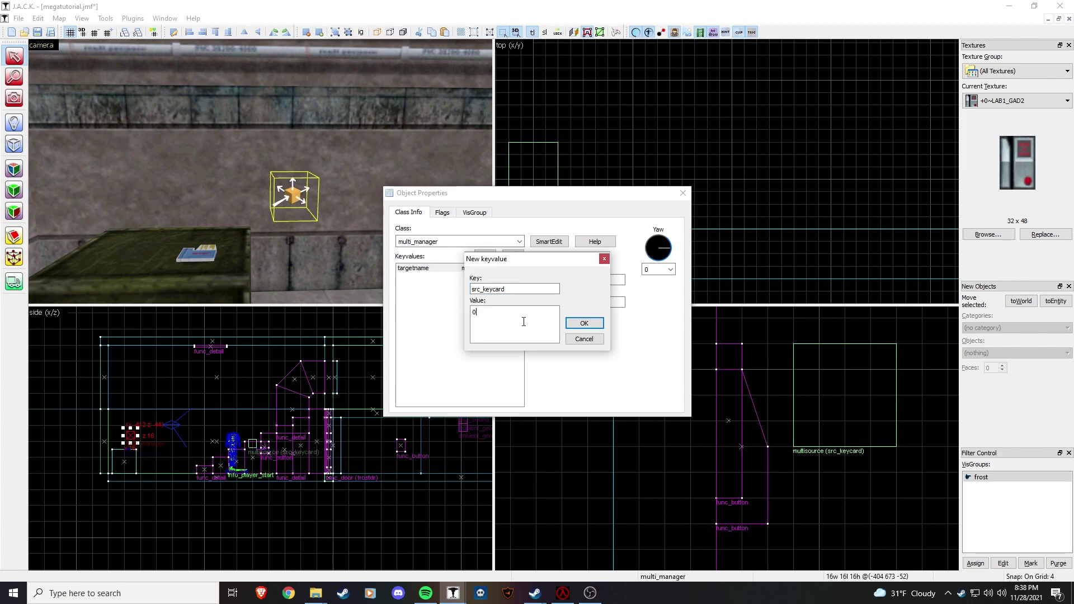
pyautogui.click(584, 322)
pyautogui.click(682, 192)
# Place an ambient_generic entity on the green crate and raise it above the keycard, beside the multi_manager.
pyautogui.click(14, 123)
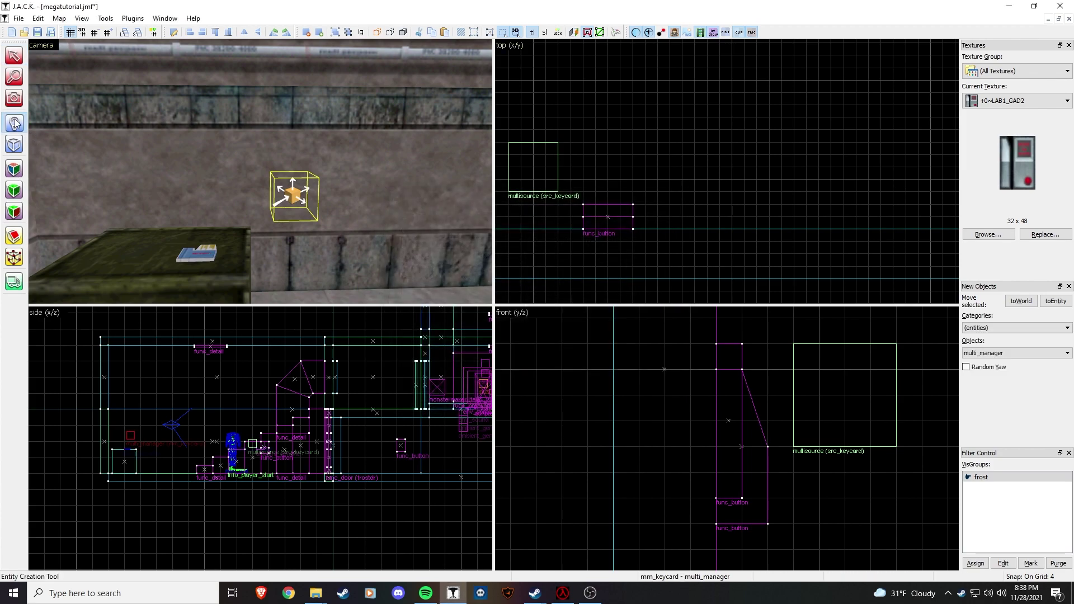
pyautogui.click(990, 353)
pyautogui.scroll(10, 985, 419)
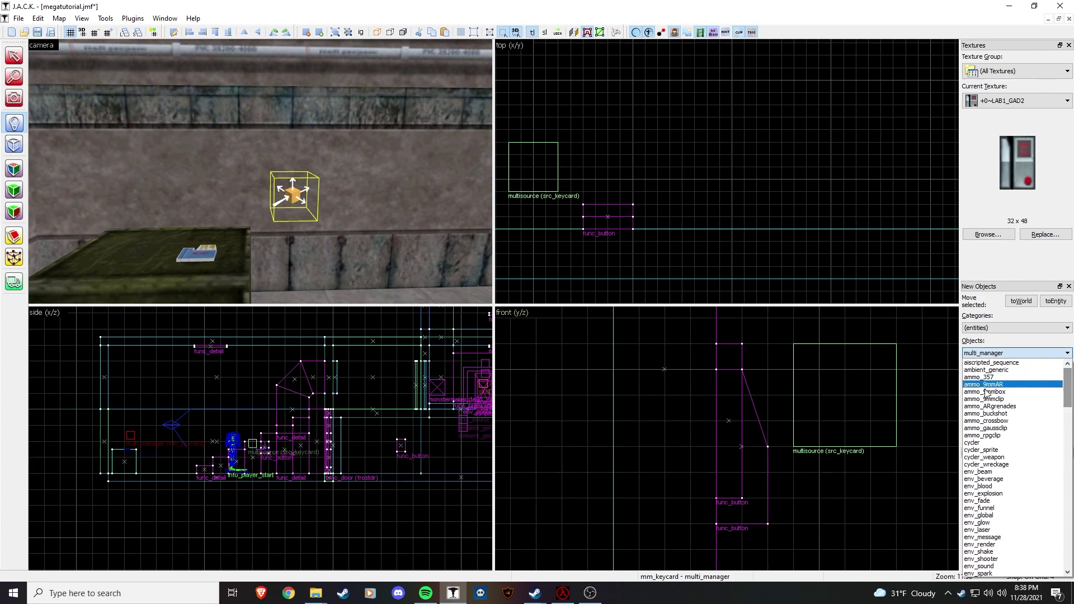
pyautogui.click(1015, 370)
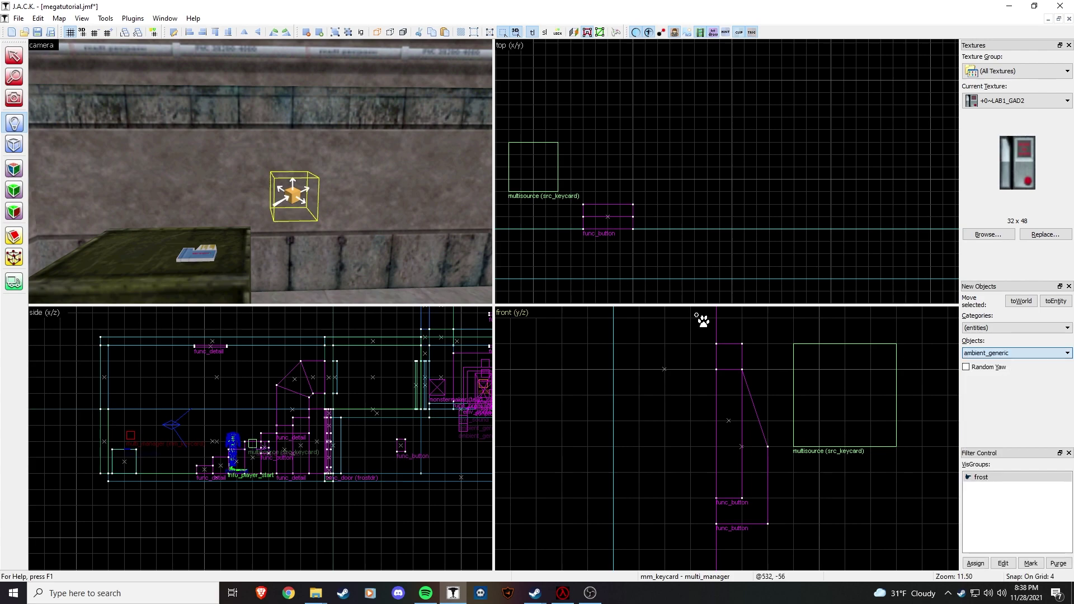
pyautogui.hotkey('shift', 's')
pyautogui.click(215, 240)
pyautogui.scroll(4, 148, 498)
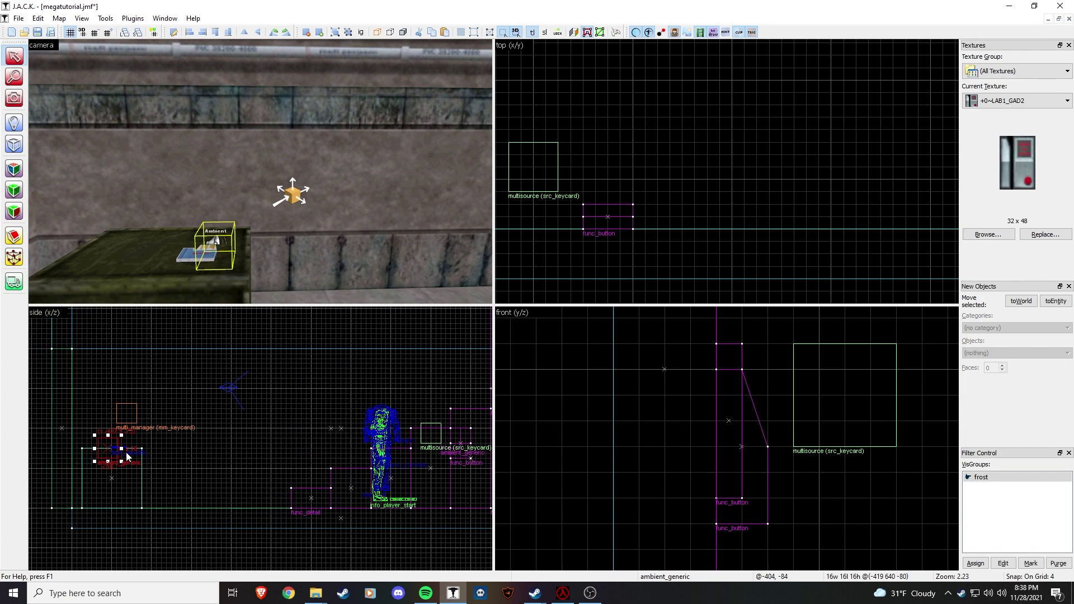
pyautogui.moveTo(148, 498); pyautogui.dragTo(138, 451)
# Name the ambient_generic keycard_snd and enable its Small Radius and Start Silent flags.
pyautogui.doubleClick(213, 193)
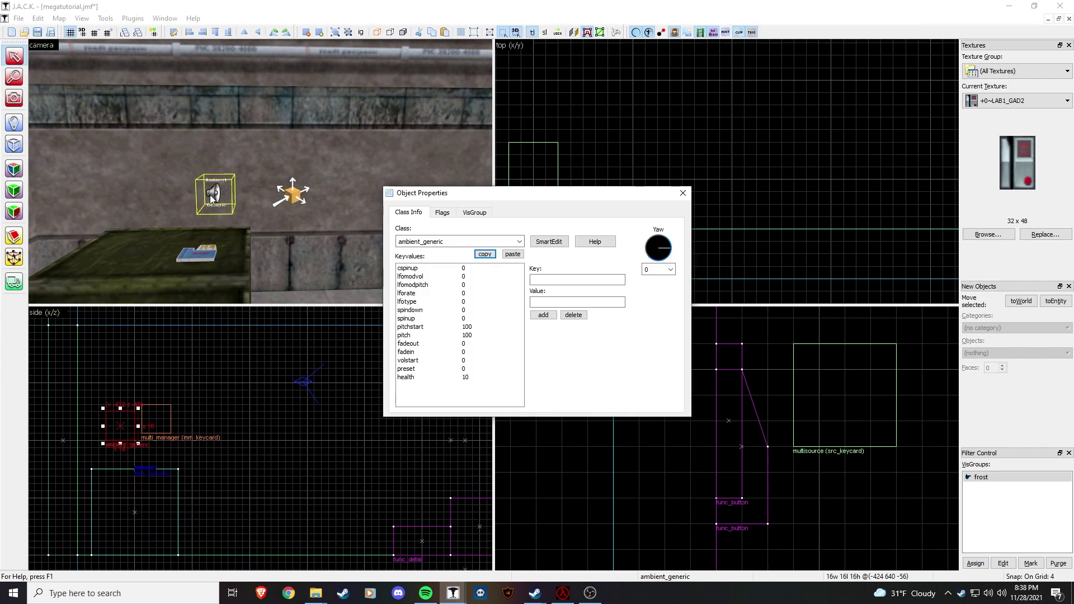
pyautogui.click(555, 243)
pyautogui.click(560, 268)
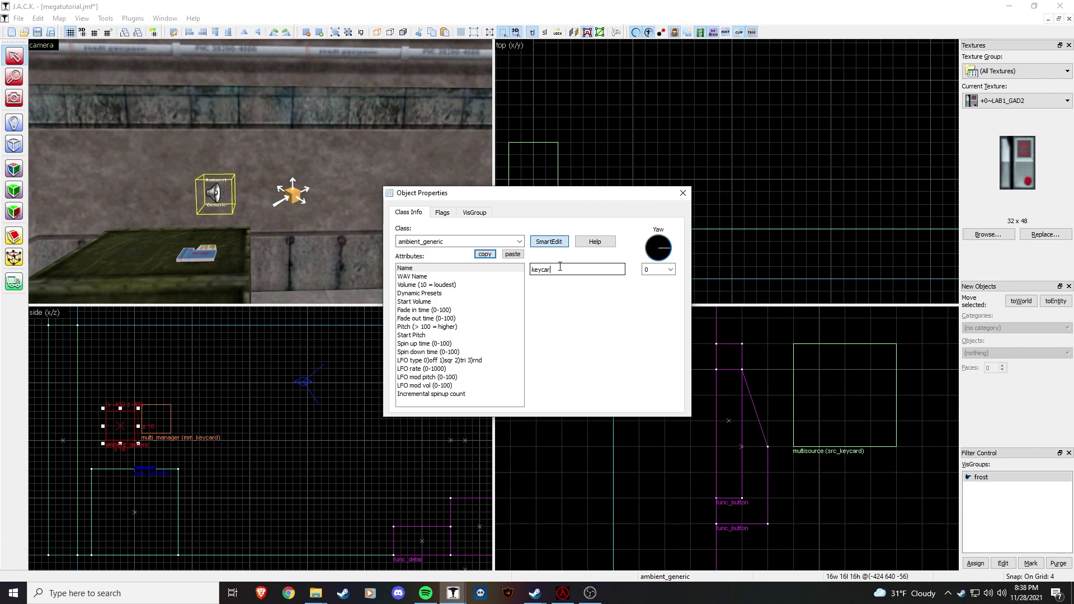
pyautogui.click(440, 214)
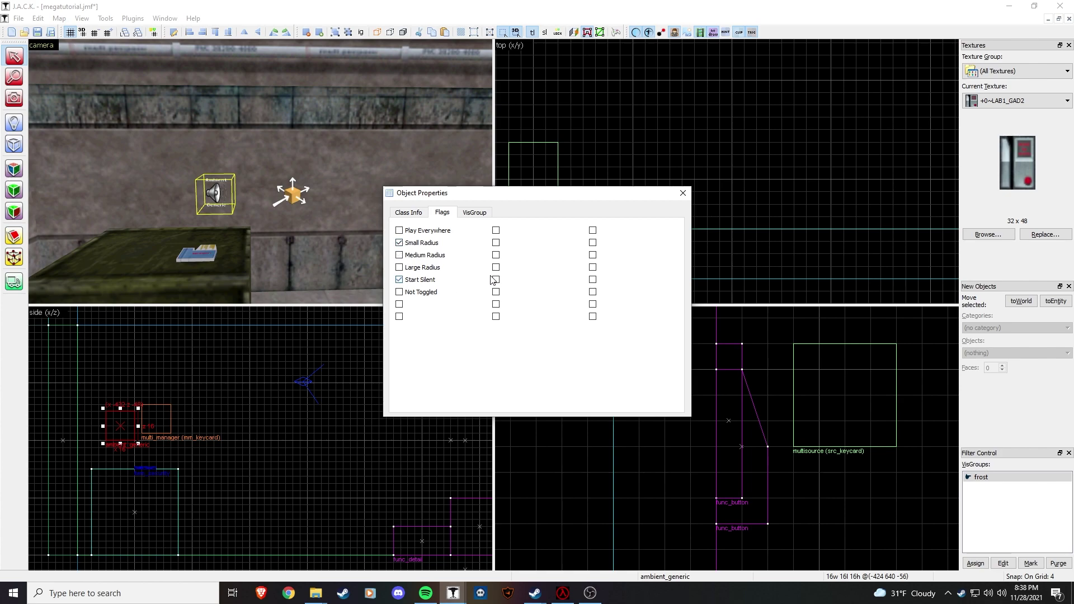
# Browse the Half-Life sound folders and set the ambient_generic's WAV Name to buttons/bell1.wav.
pyautogui.click(416, 216)
pyautogui.click(436, 276)
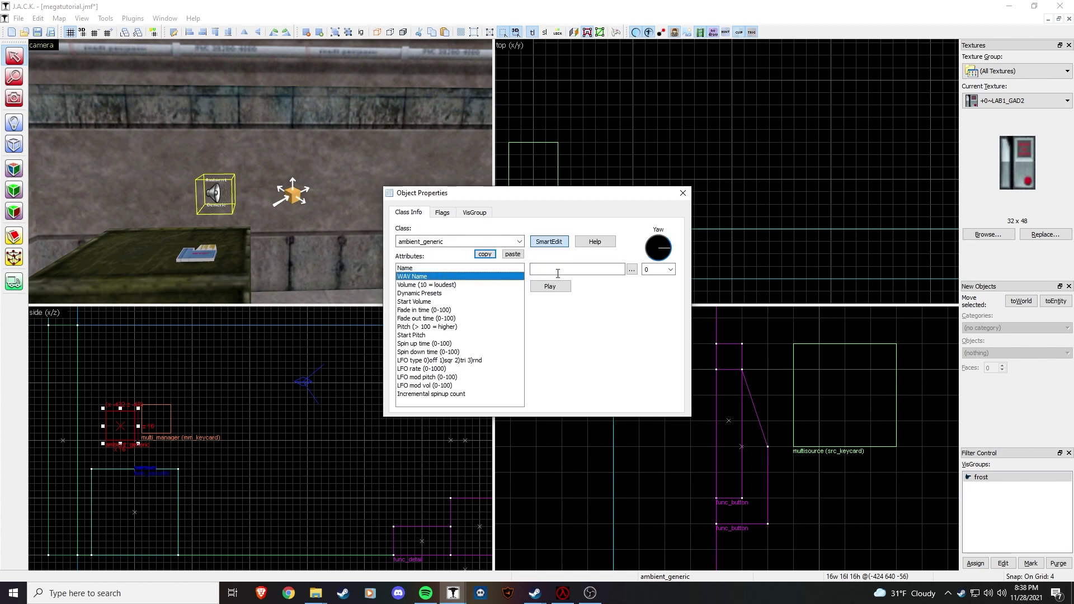
pyautogui.click(632, 270)
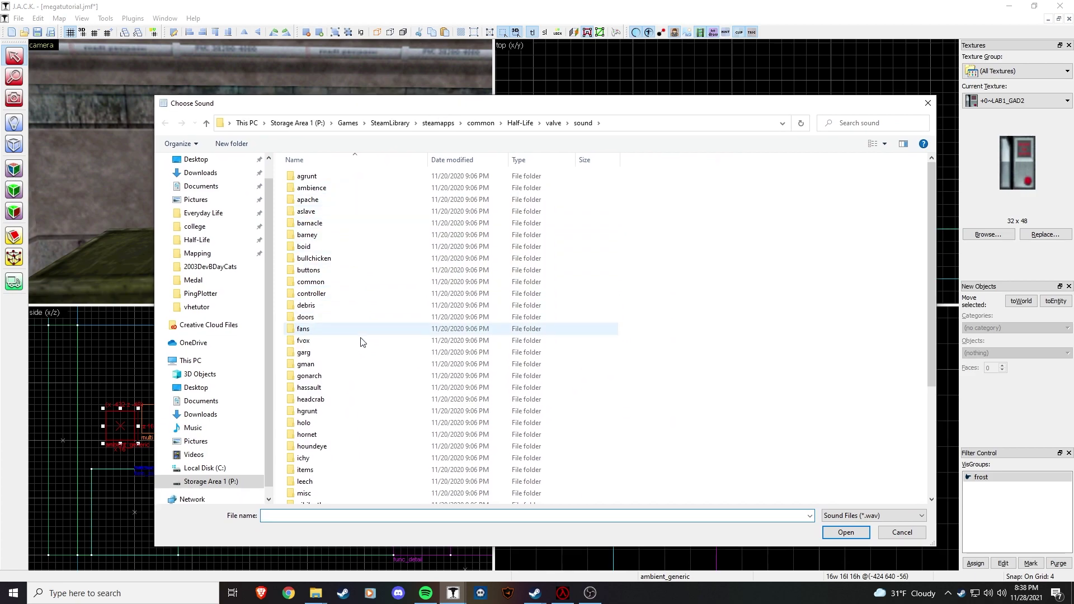
pyautogui.doubleClick(321, 318)
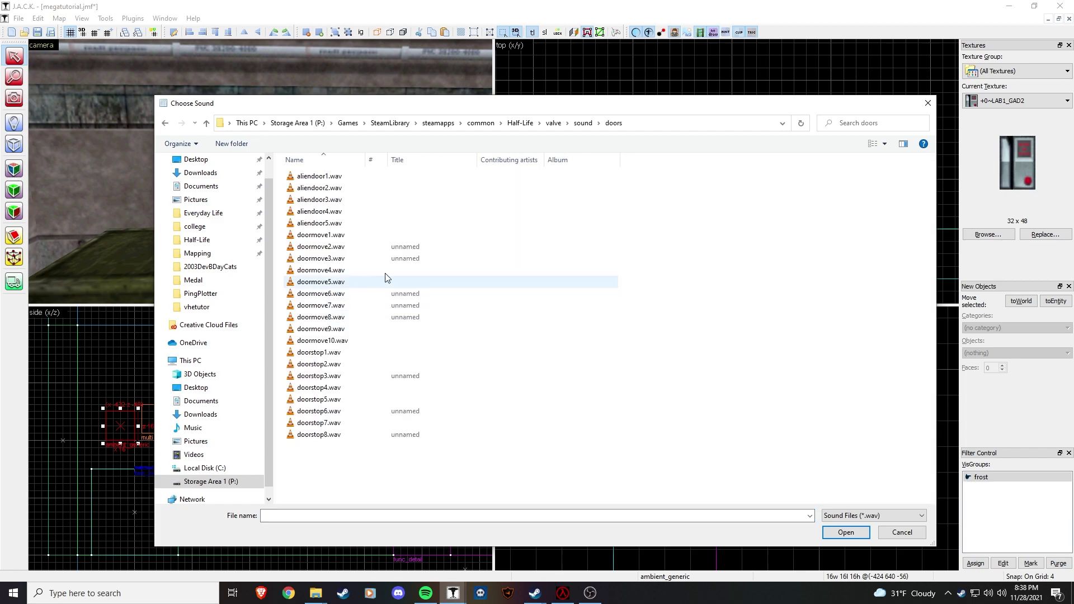
pyautogui.click(580, 124)
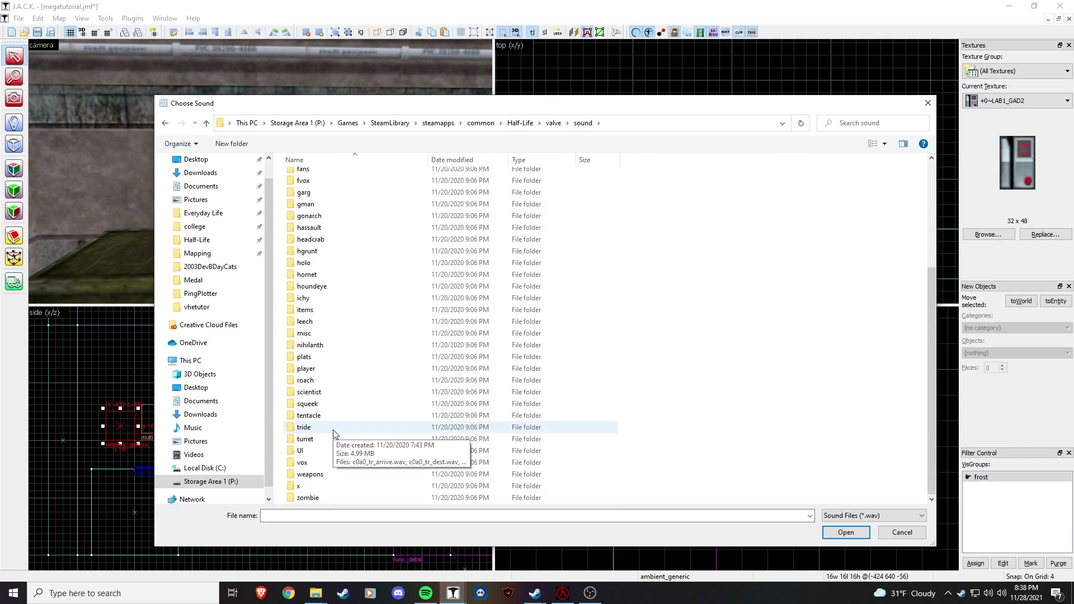
pyautogui.doubleClick(325, 334)
pyautogui.click(576, 125)
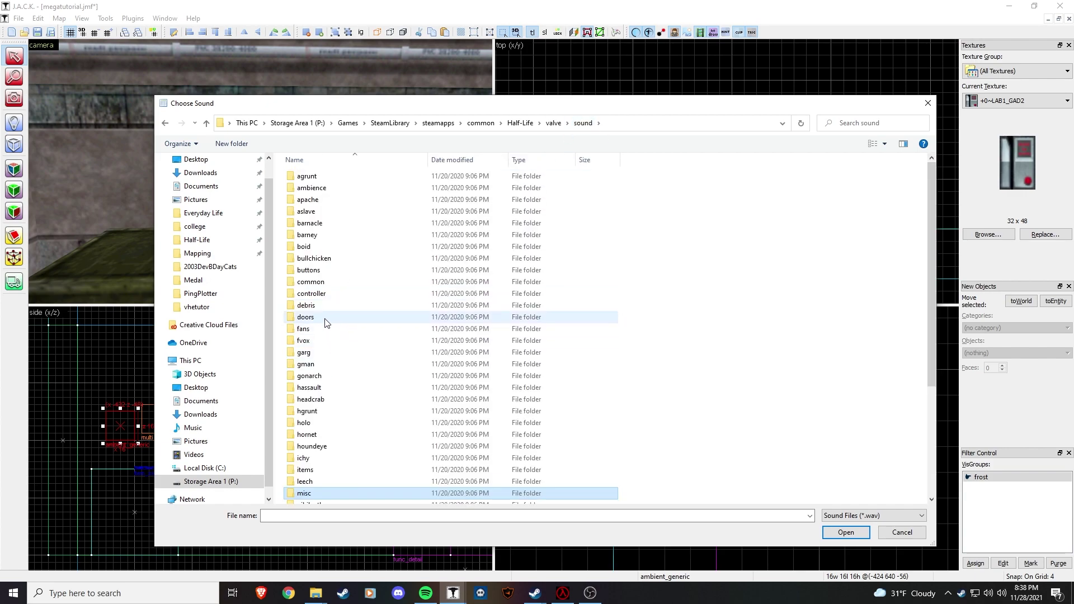
pyautogui.doubleClick(335, 282)
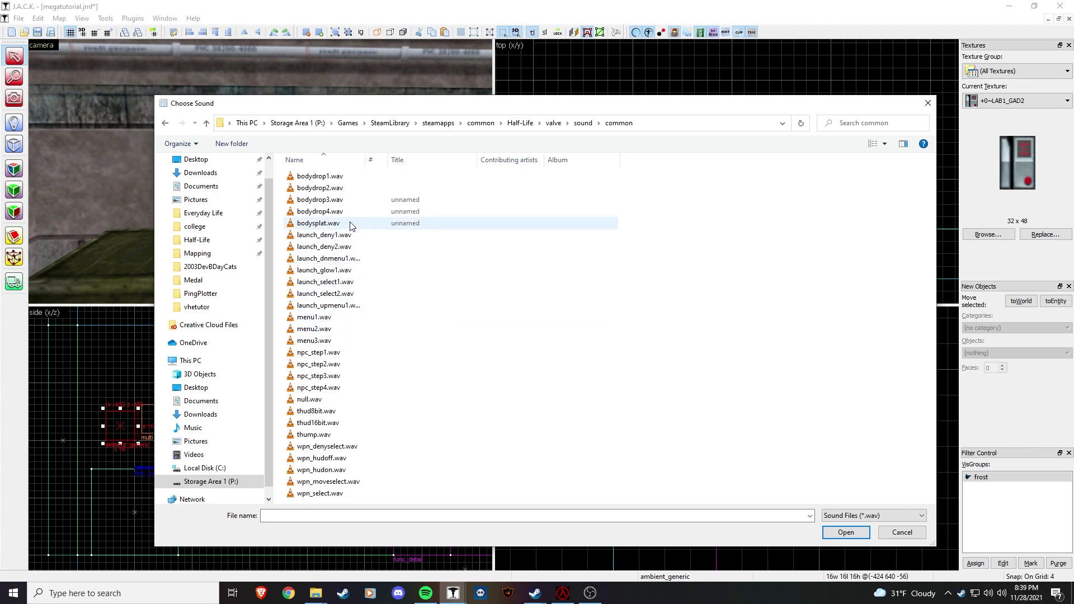
pyautogui.click(583, 122)
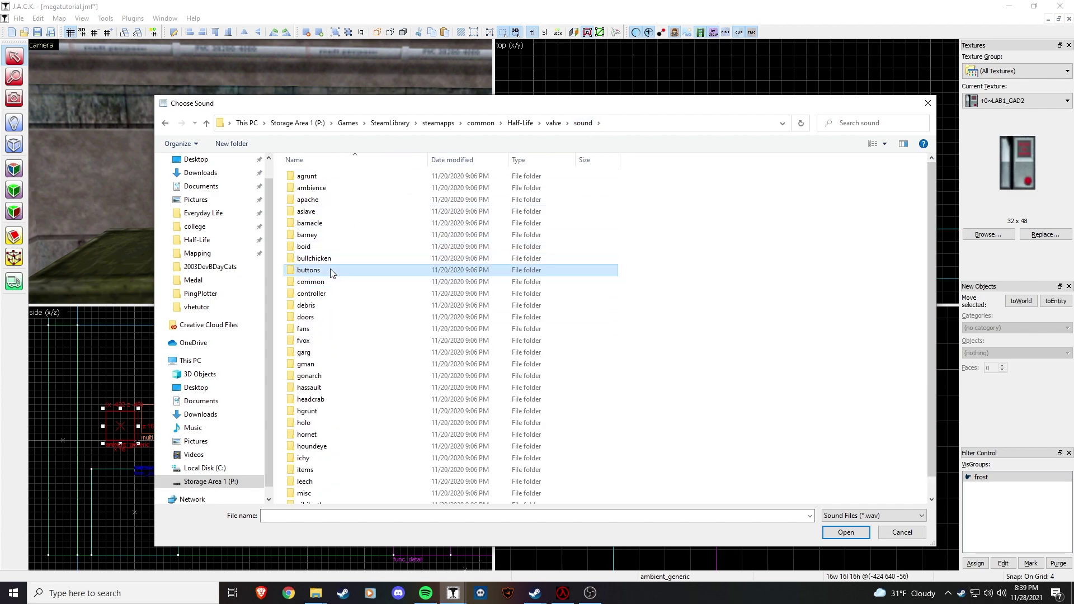
pyautogui.doubleClick(331, 270)
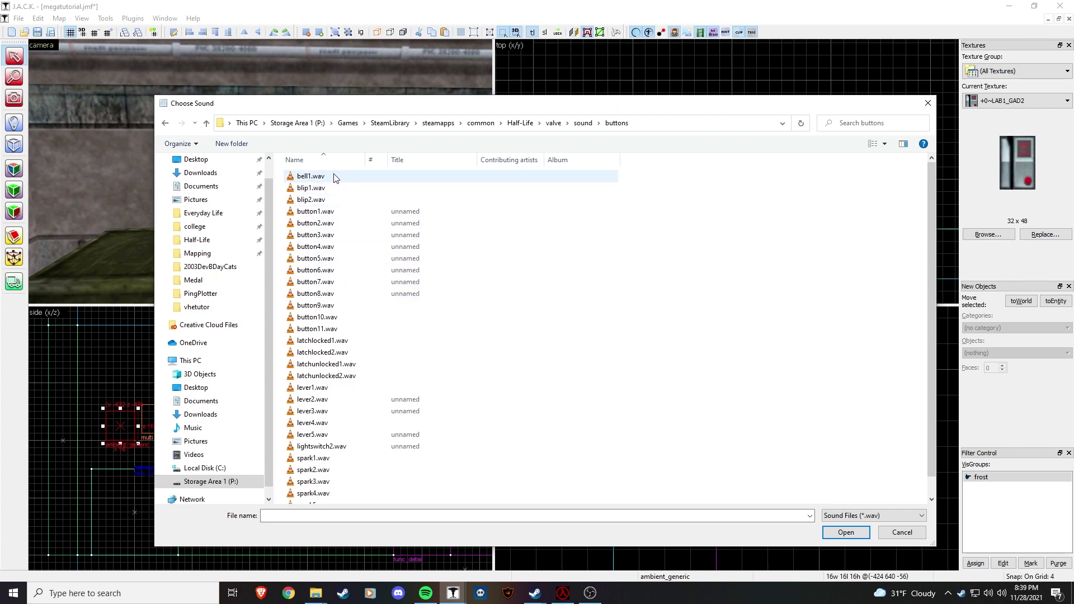
pyautogui.doubleClick(311, 176)
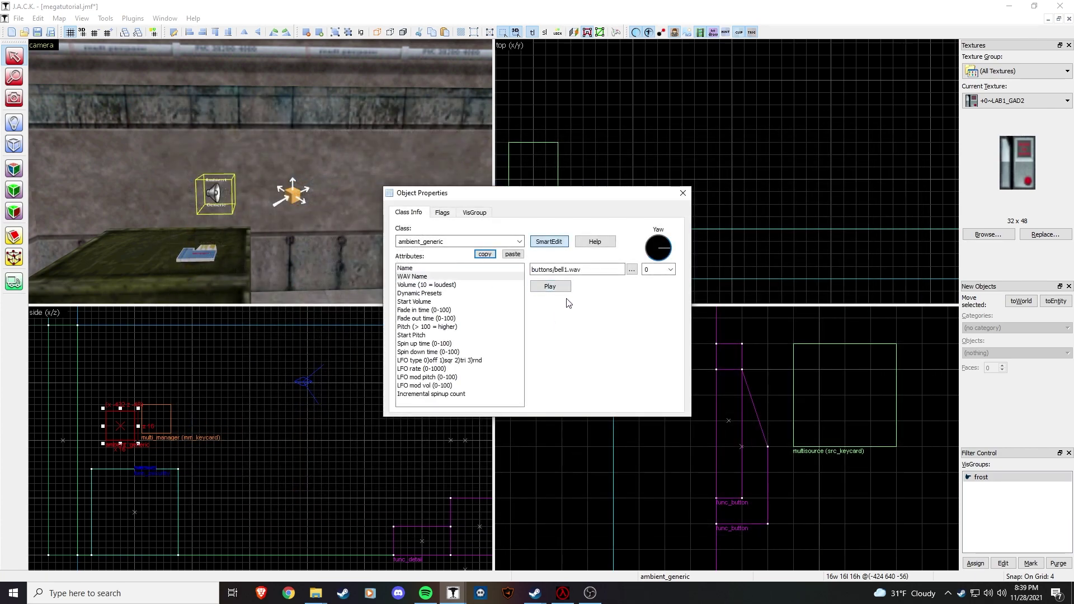
# Review the ambient_generic's volume, flags and Name attribute.
pyautogui.click(479, 285)
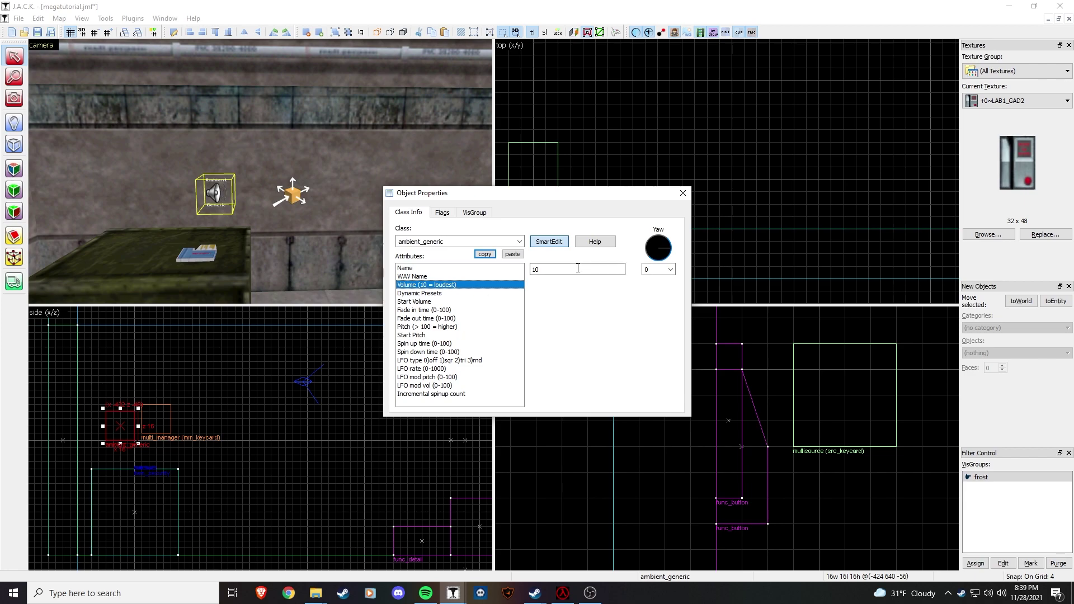
pyautogui.click(442, 213)
pyautogui.click(408, 212)
pyautogui.click(493, 268)
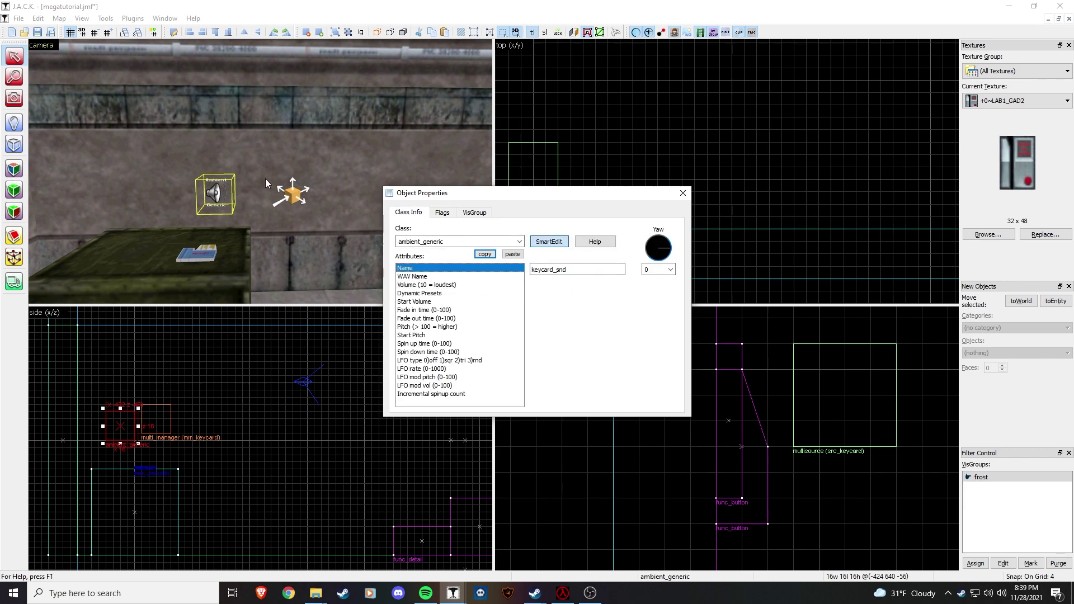
# Add a keycard_snd keyvalue of 0 to the multi_manager above the crate.
pyautogui.click(292, 194)
pyautogui.click(546, 241)
pyautogui.click(544, 320)
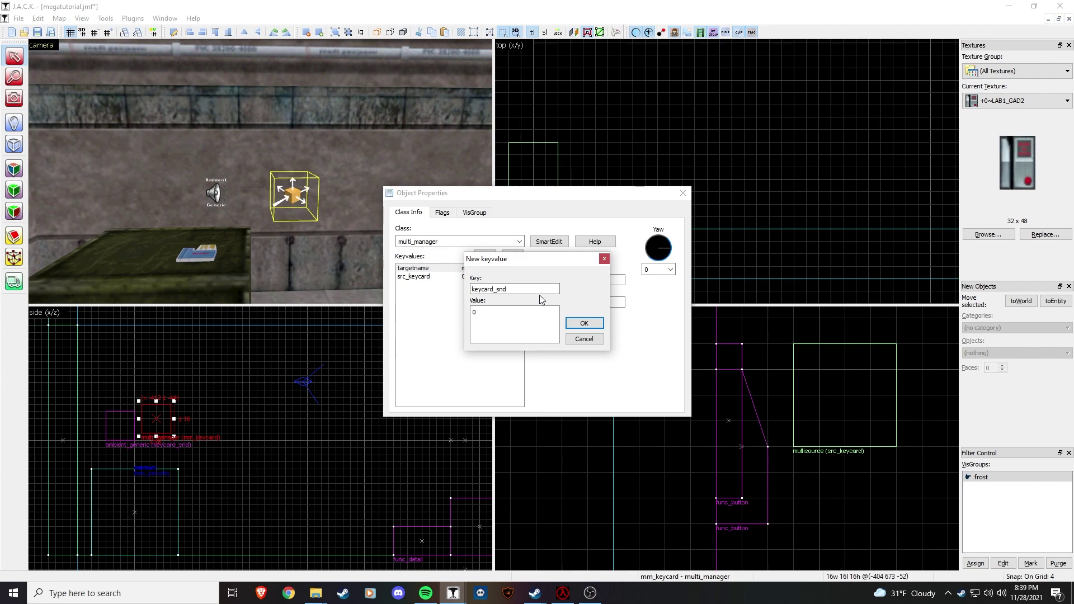
pyautogui.click(583, 324)
pyautogui.click(682, 193)
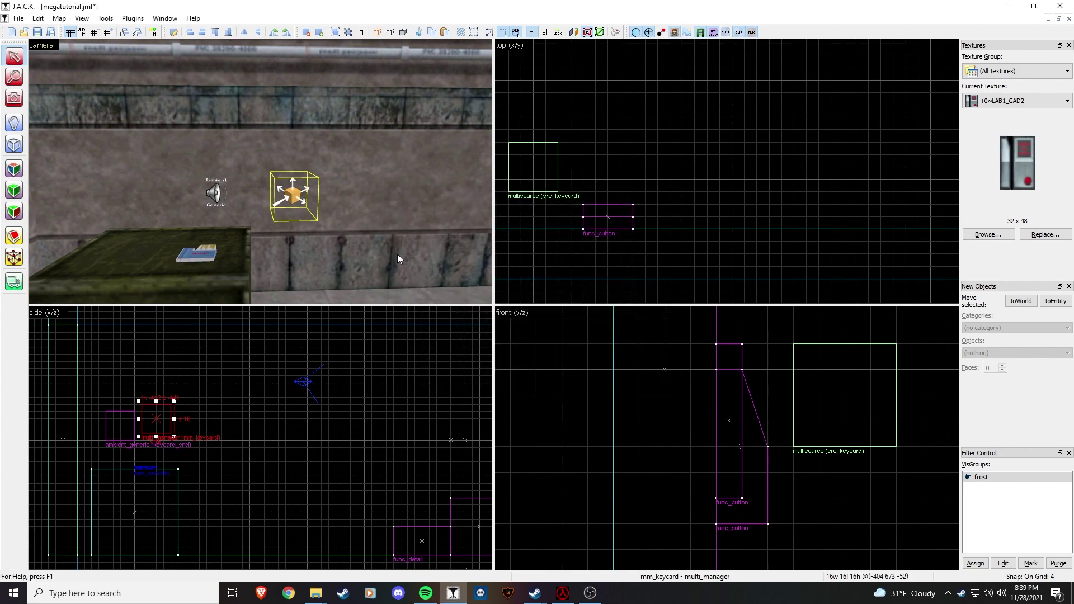
# Examine the placement of the ambient_generic and multi_manager around the keycard crate.
pyautogui.click(368, 179)
pyautogui.press('z')
pyautogui.press('w')
pyautogui.press('s')
pyautogui.press('z')
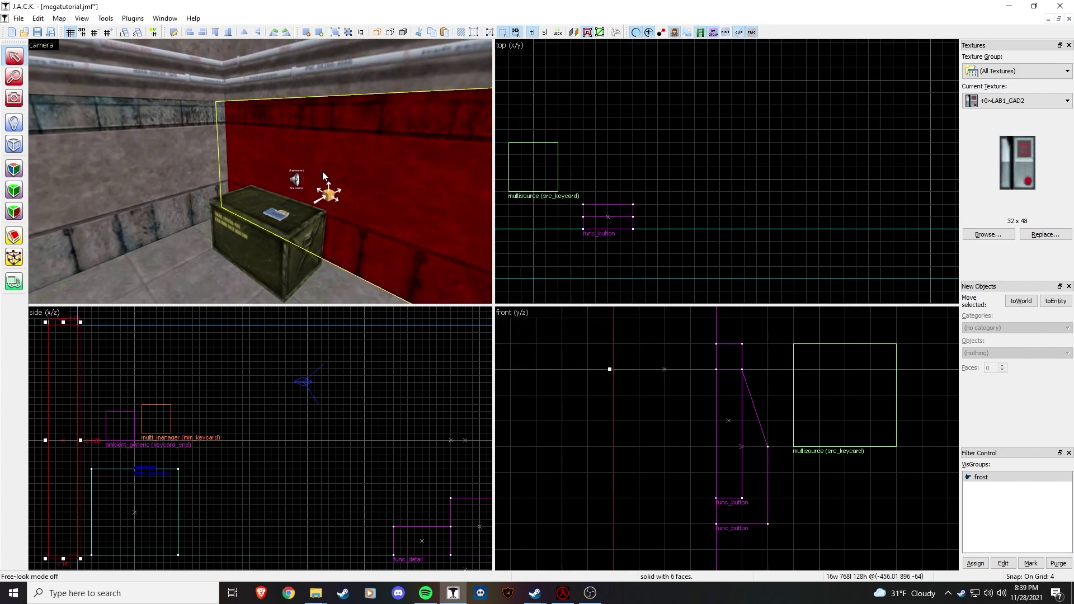
pyautogui.press('z')
pyautogui.press('w')
pyautogui.press('d')
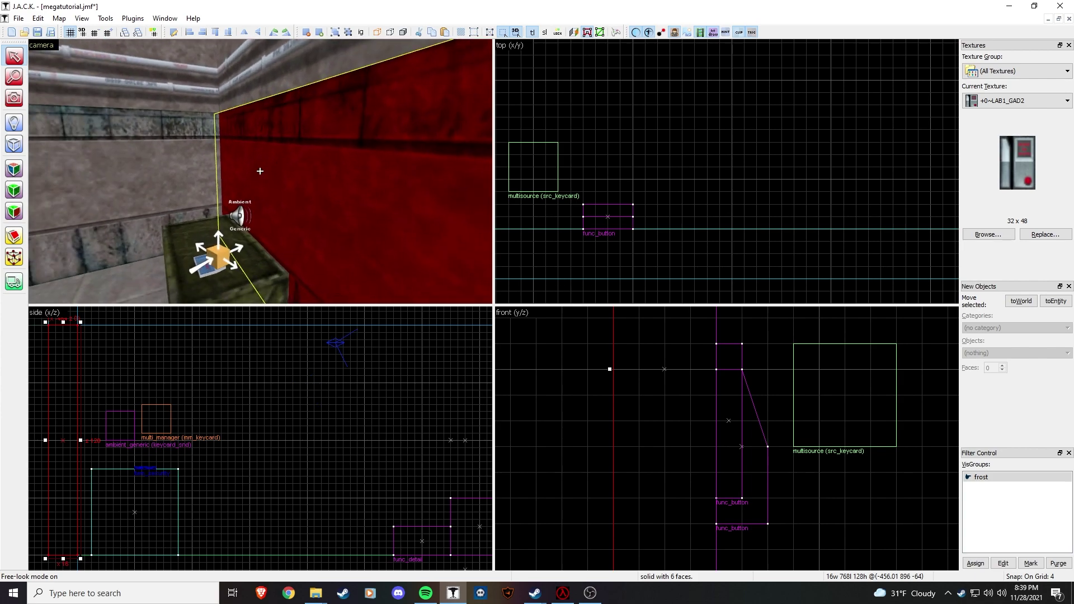
pyautogui.press('z')
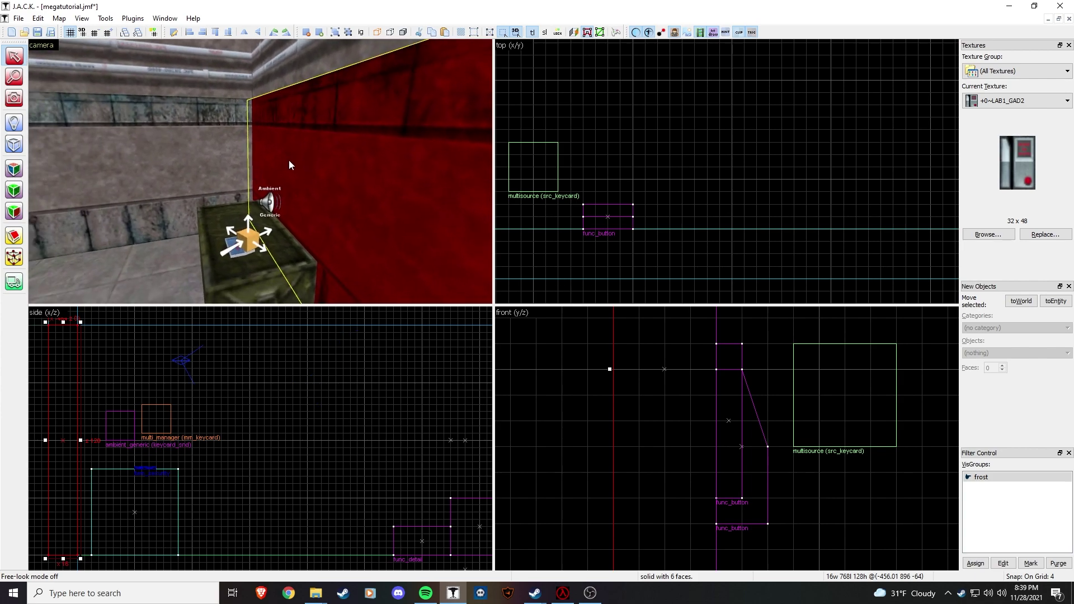
# Check the wall func_button's flags and compare its Target attribute with the frost door's Name.
pyautogui.press('z')
pyautogui.press('w')
pyautogui.press('s')
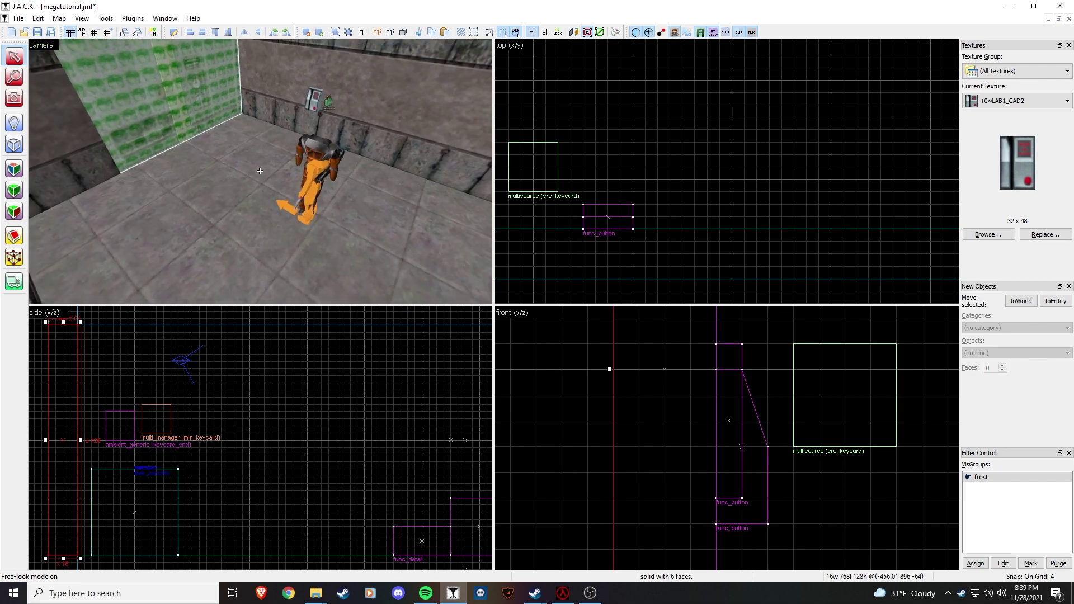
pyautogui.press('z')
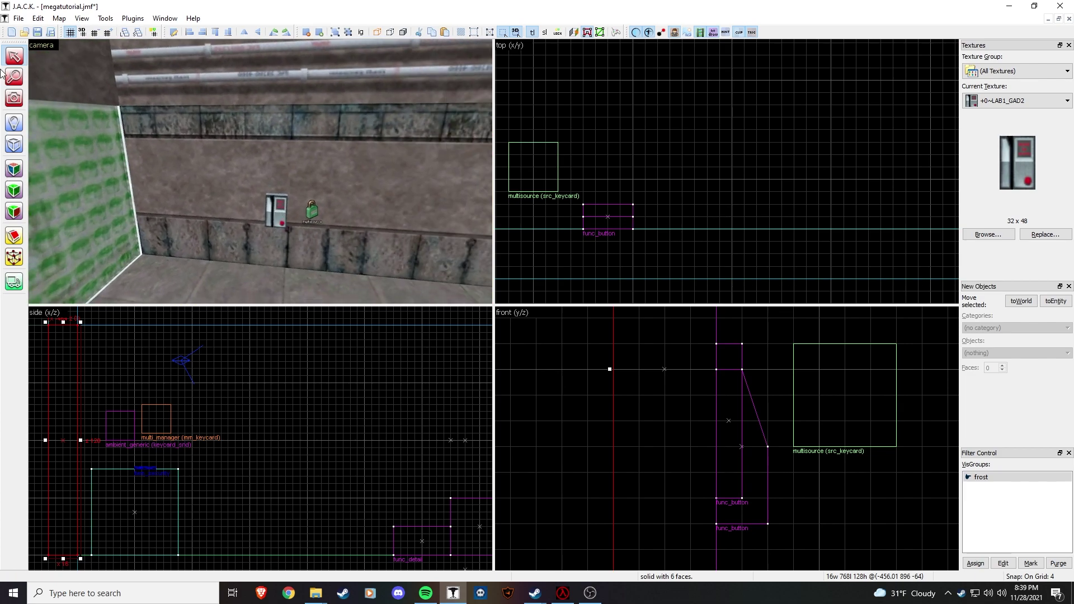
pyautogui.doubleClick(282, 207)
pyautogui.click(442, 212)
pyautogui.click(409, 212)
pyautogui.click(440, 276)
pyautogui.click(443, 285)
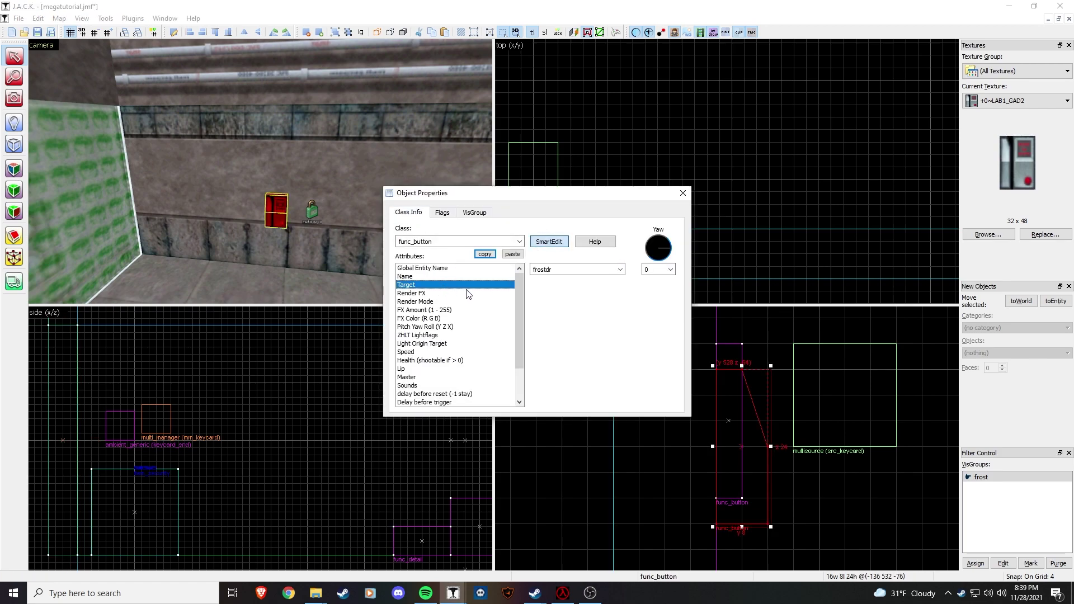
pyautogui.click(124, 200)
pyautogui.click(409, 268)
# Compare the func_button's Master attribute with the Name of the multisource beside it.
pyautogui.click(286, 211)
pyautogui.click(408, 379)
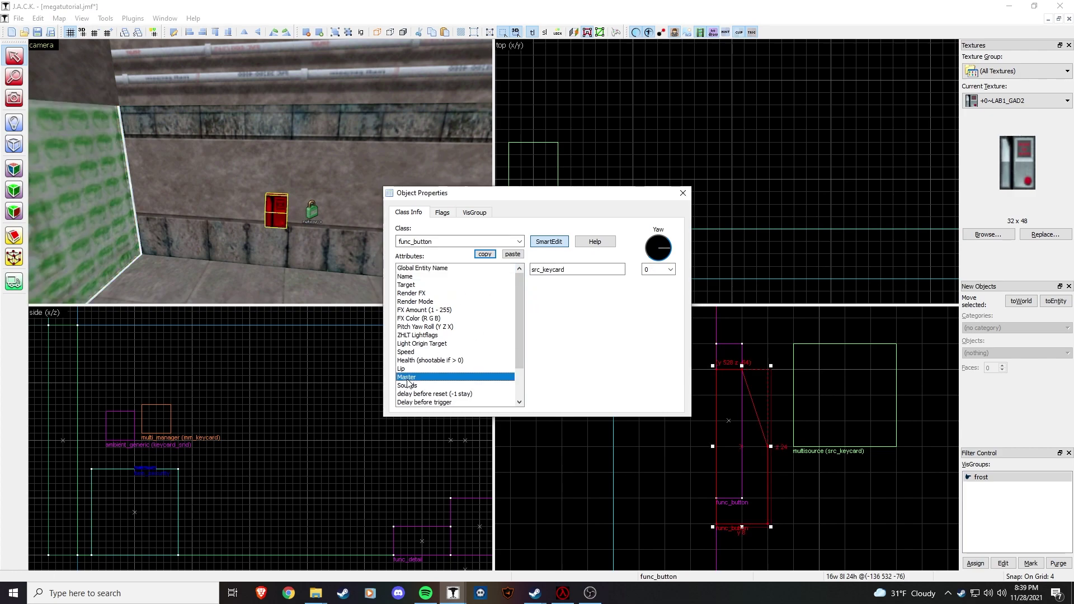
pyautogui.click(312, 216)
pyautogui.click(426, 269)
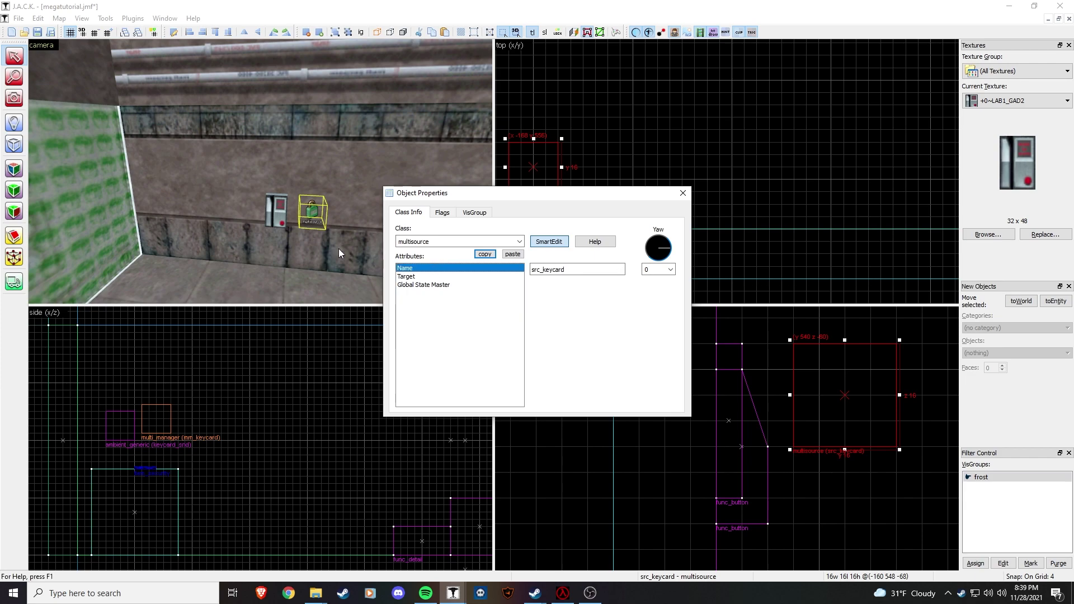
# Check the Target attribute of the item_security keycard on the crate.
pyautogui.click(358, 248)
pyautogui.press('z')
pyautogui.press('w')
pyautogui.press('z')
pyautogui.click(277, 224)
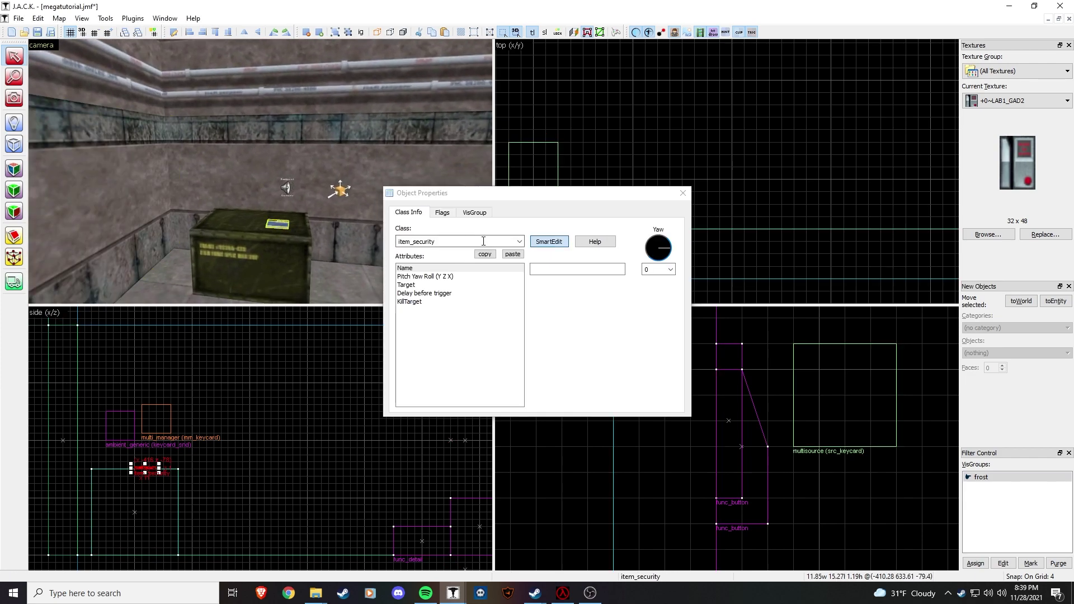
pyautogui.click(438, 286)
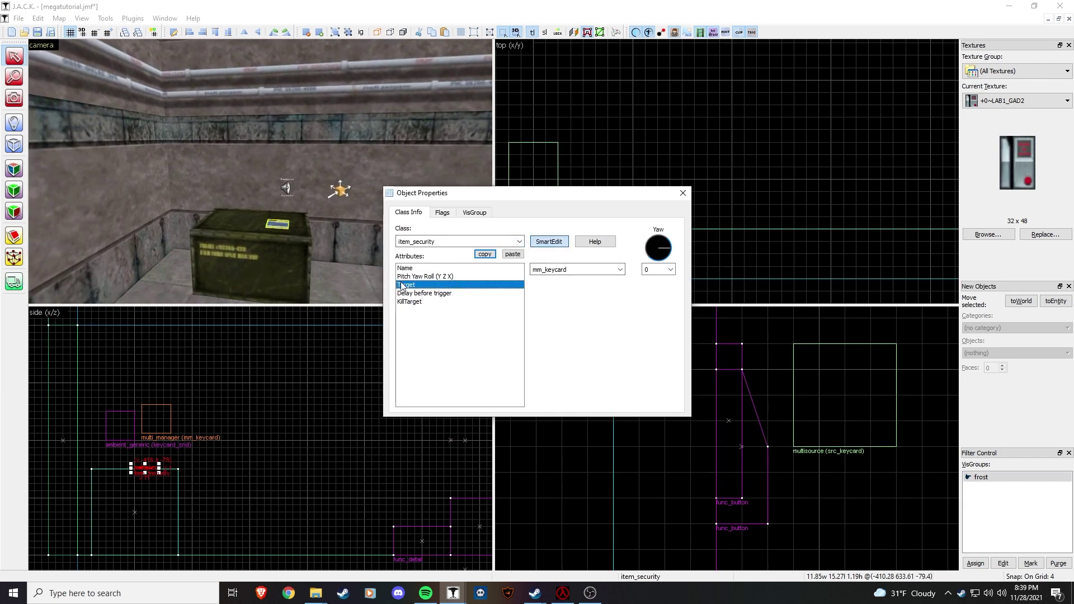
# Review the raw keyvalues of the multi_manager above the crate, including its targetname.
pyautogui.click(341, 191)
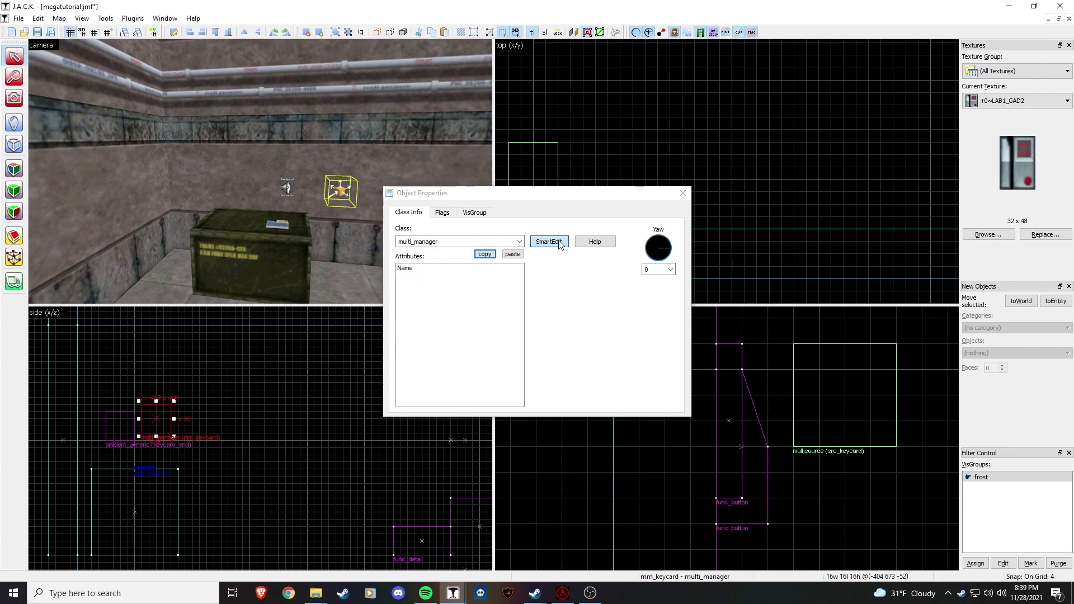
pyautogui.click(559, 241)
pyautogui.click(495, 268)
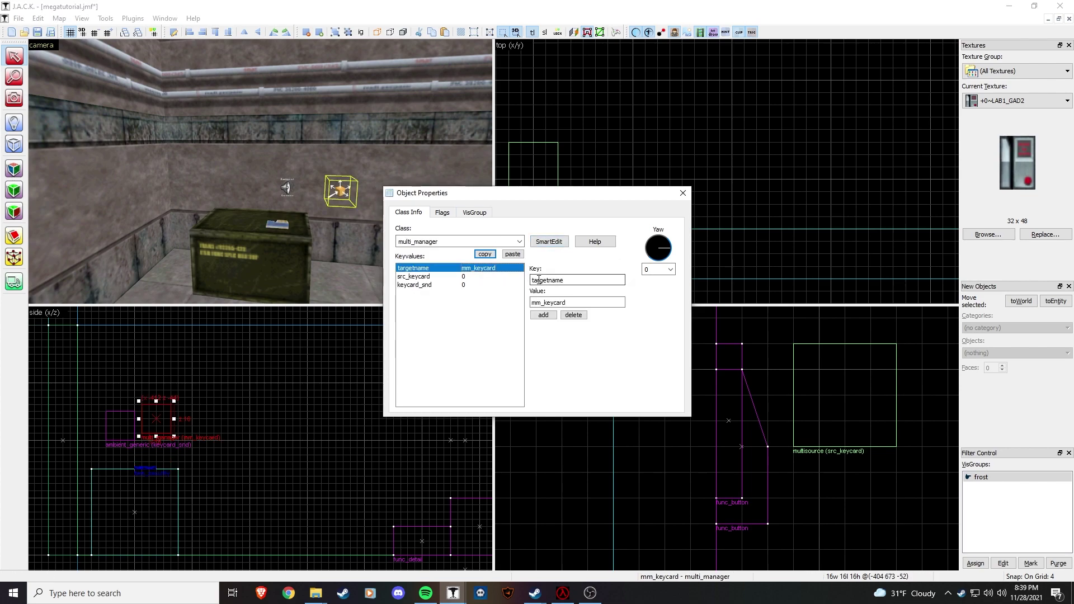
# Compare the multi_manager's src_keycard and keycard_snd entries with the Name of the ambient_generic above the crate.
pyautogui.click(446, 277)
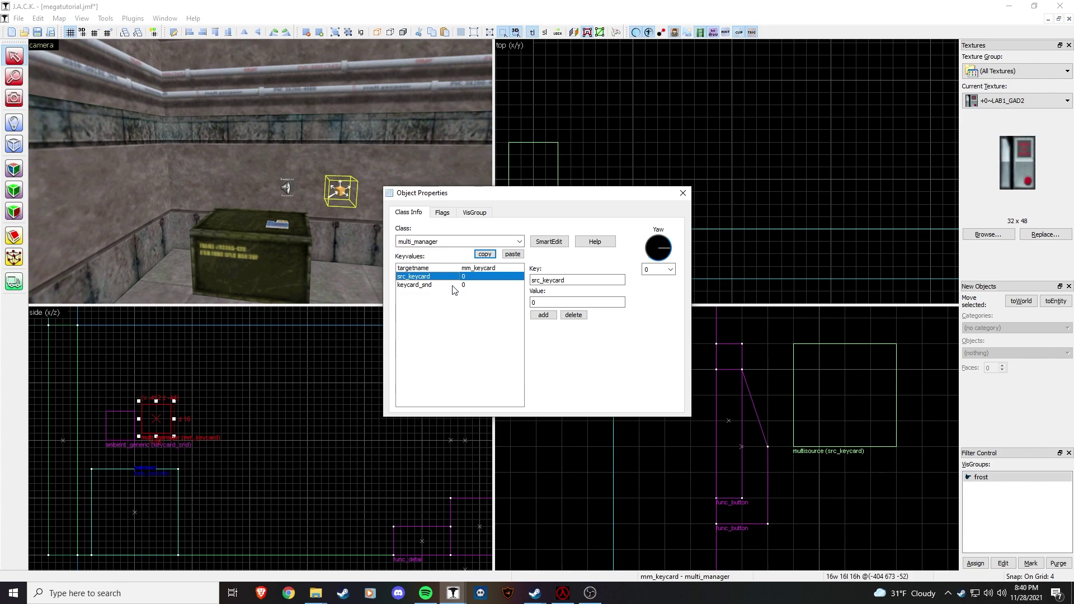
pyautogui.click(449, 286)
pyautogui.click(287, 194)
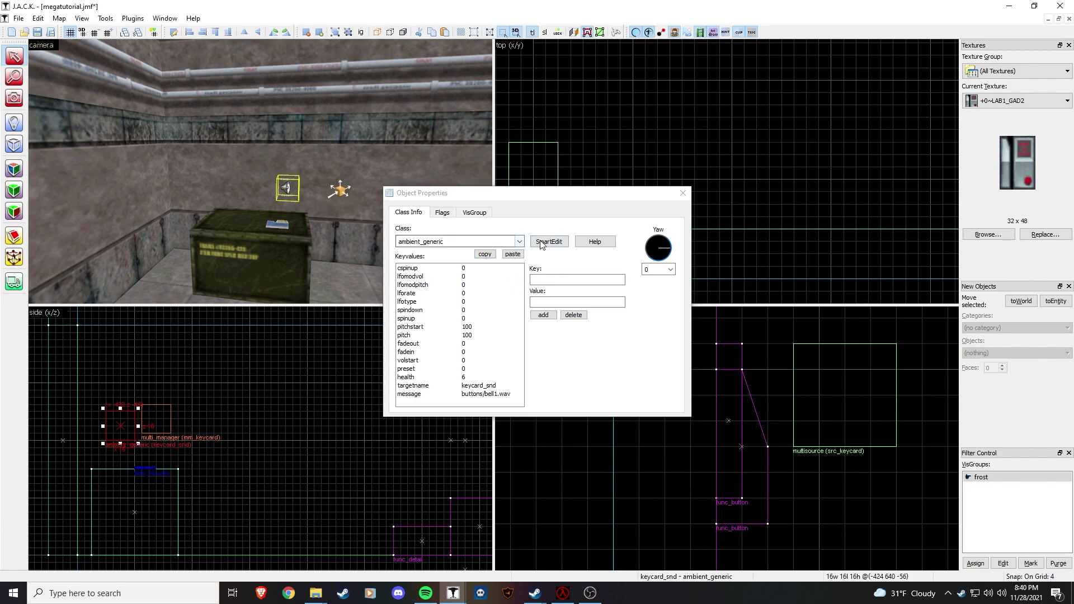
pyautogui.click(548, 241)
pyautogui.click(437, 269)
pyautogui.click(683, 194)
# Compile the map with CSG, BSP, VIS and LIGHT set to Normal, without running the game.
pyautogui.click(408, 233)
pyautogui.press('z')
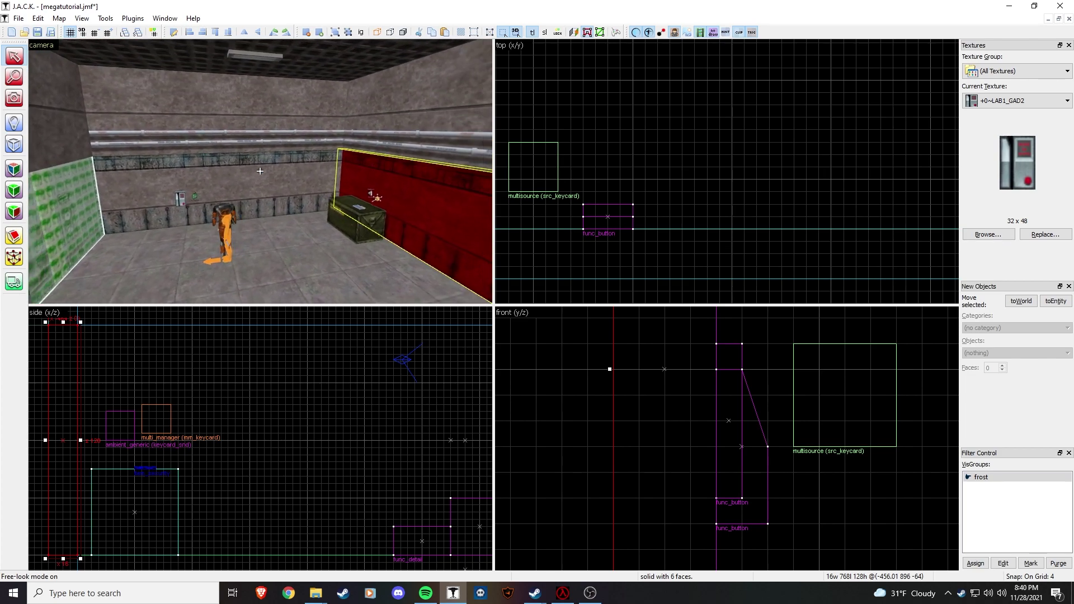
pyautogui.press('w')
pyautogui.press('w')
pyautogui.press('w')
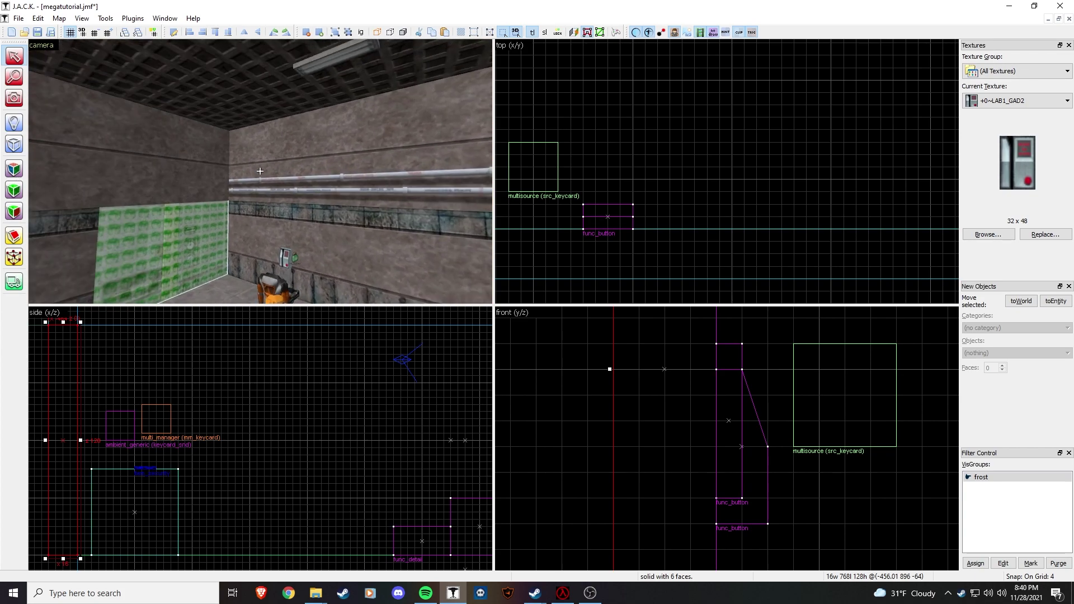
pyautogui.press('w')
pyautogui.press('w')
pyautogui.press('F9')
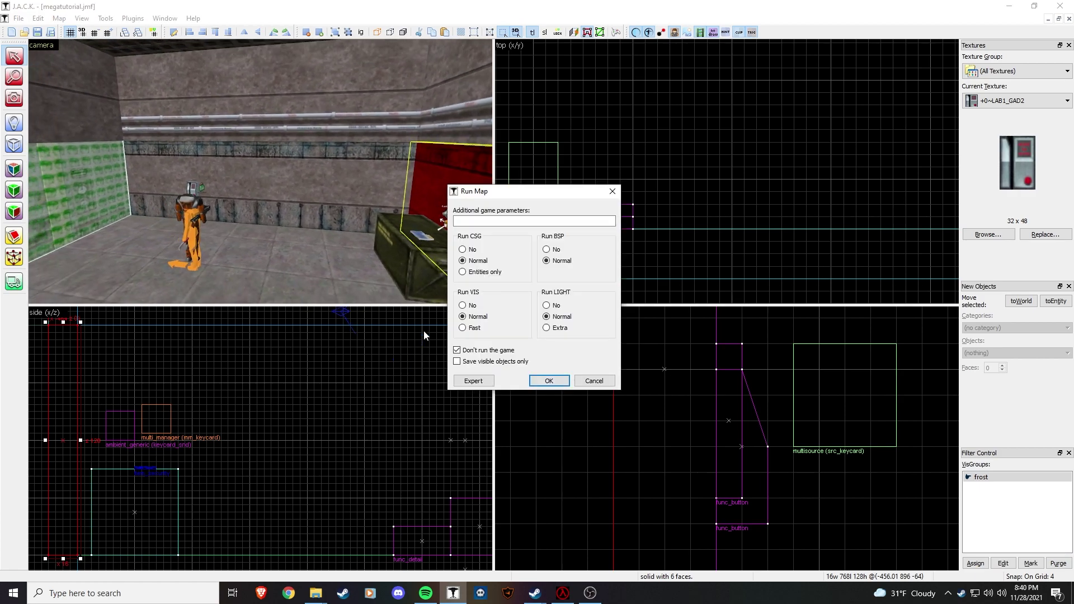
pyautogui.click(551, 383)
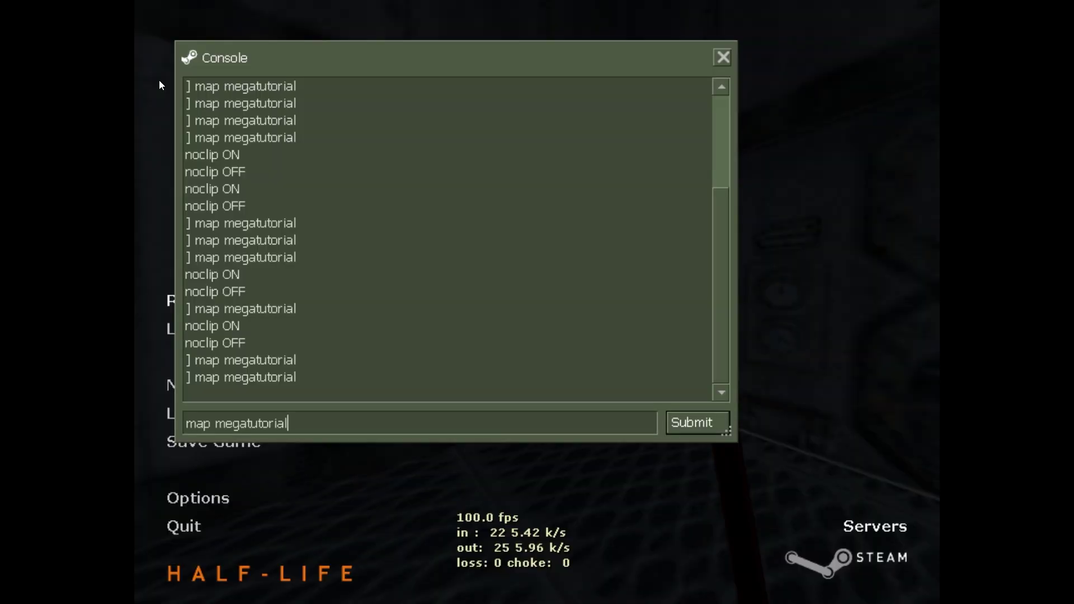
# Load the megatutorial map in Half-Life and try the wall button without the keycard.
pyautogui.press('Return')
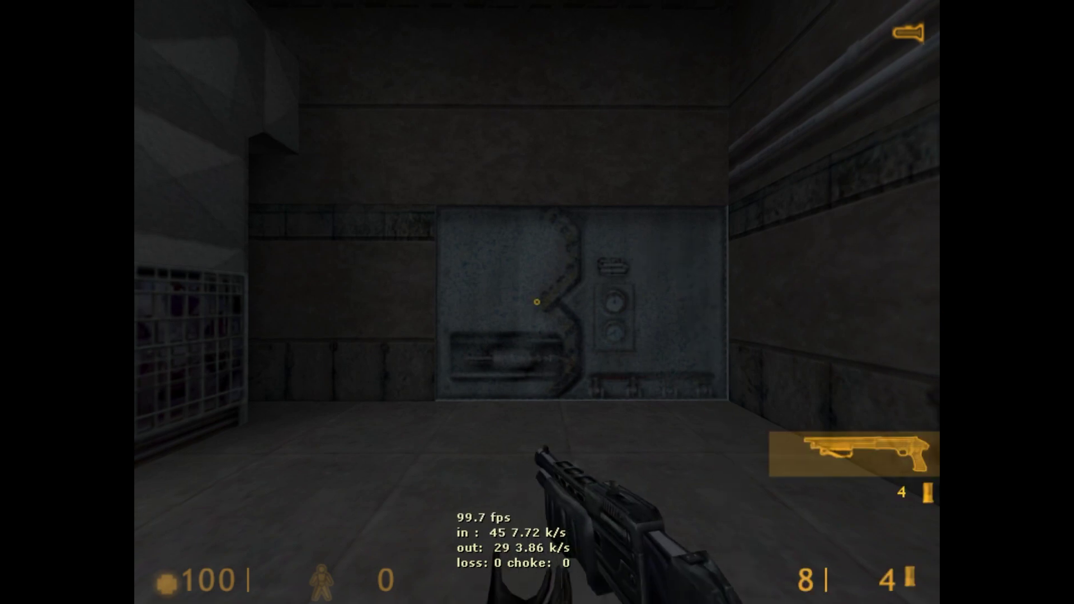
pyautogui.press('w')
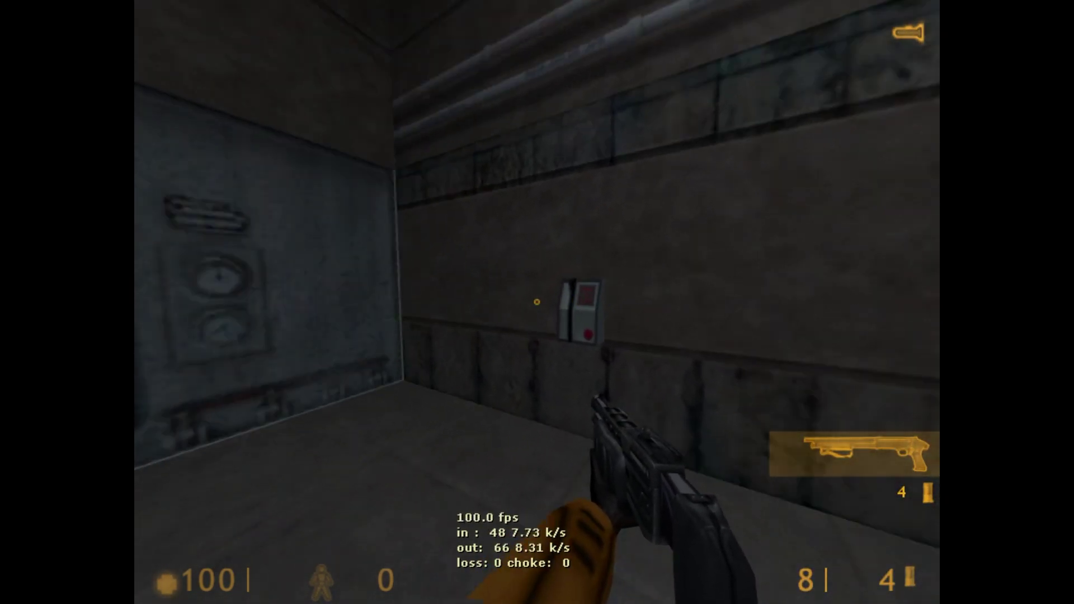
pyautogui.press('d')
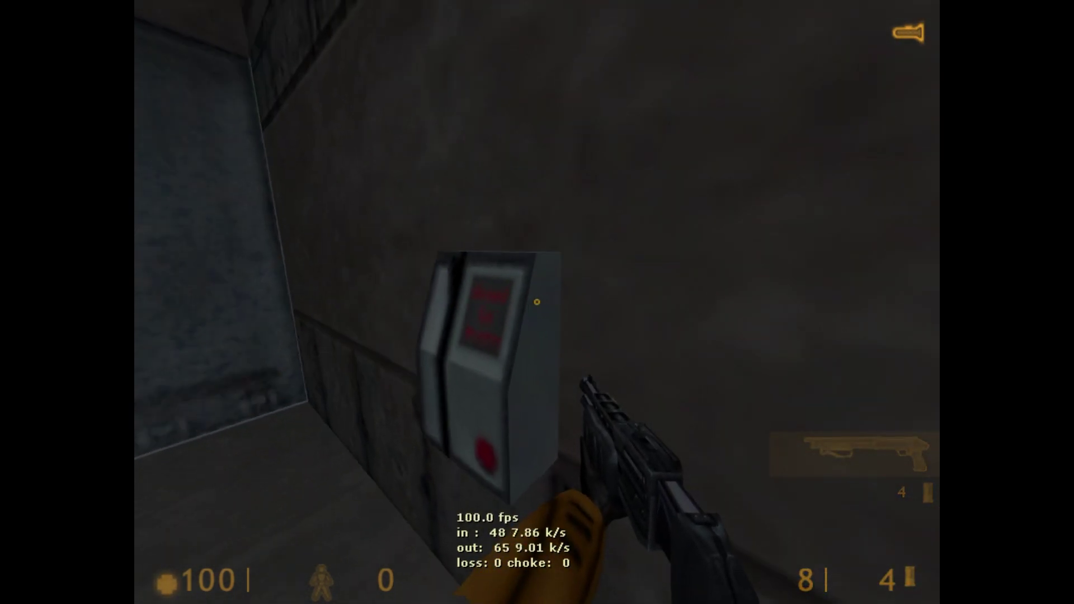
pyautogui.press('a')
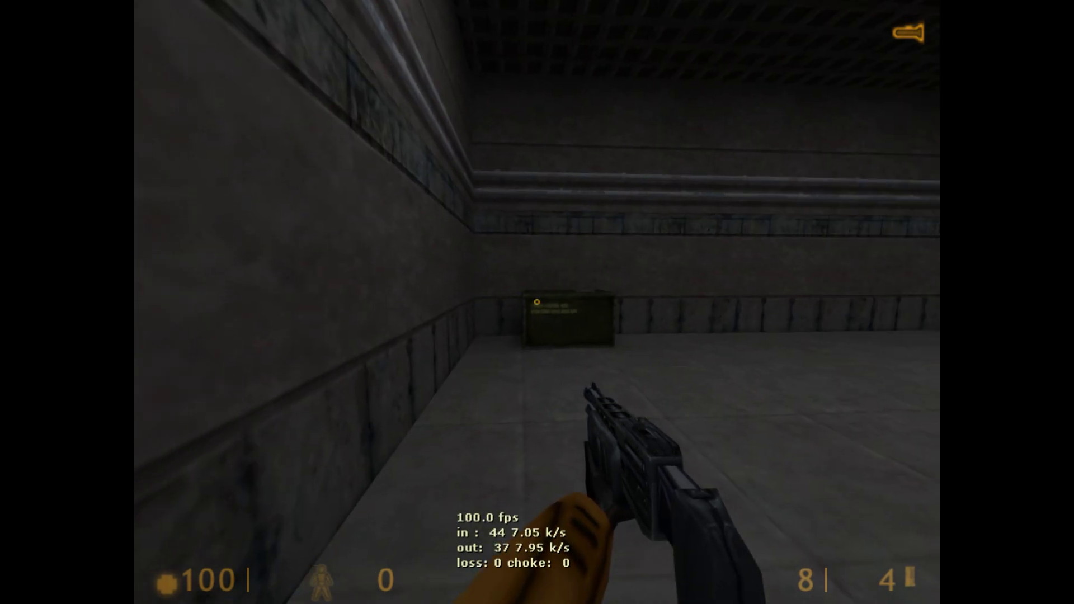
# Collect the keycard from the crate and test the wall button by opening the frost doors.
pyautogui.press('w')
pyautogui.press('w')
pyautogui.press('space')
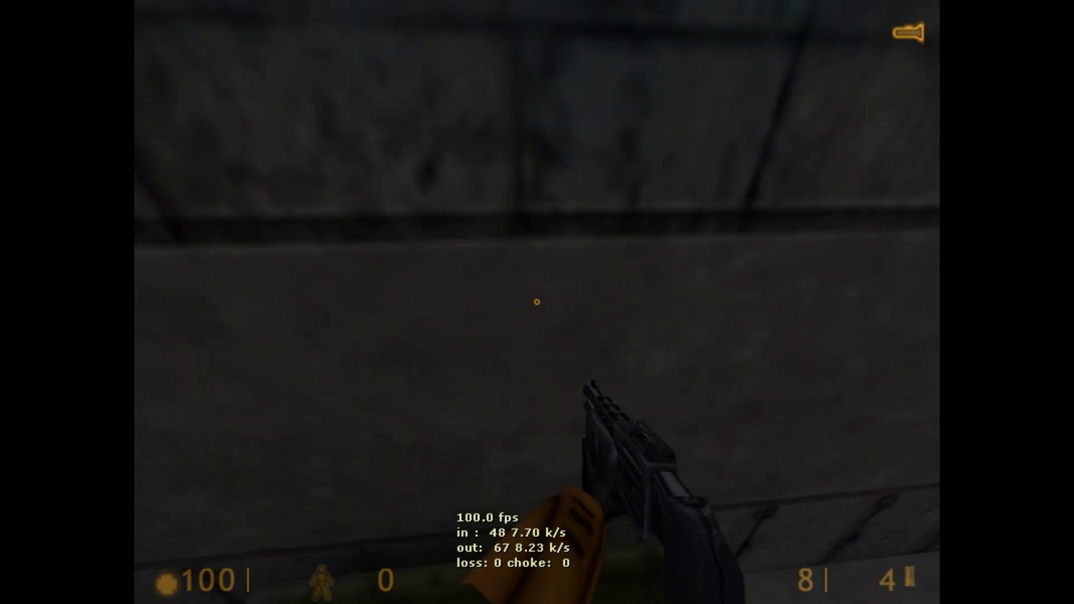
pyautogui.press('w')
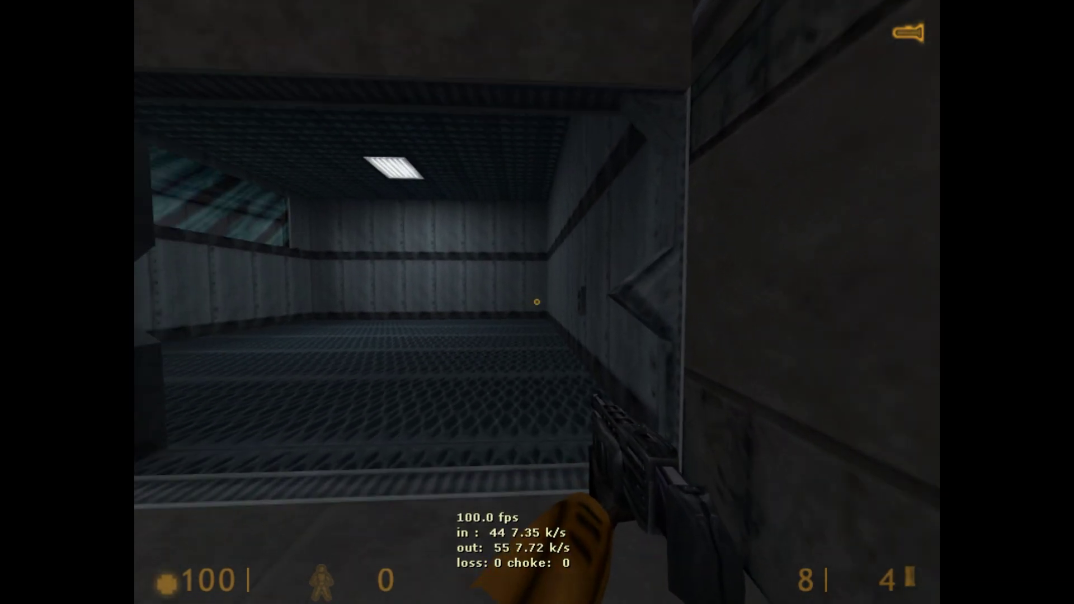
pyautogui.press('w')
# Walk through the frost room in the game and examine its window, inner button and open doorway.
pyautogui.press('1')
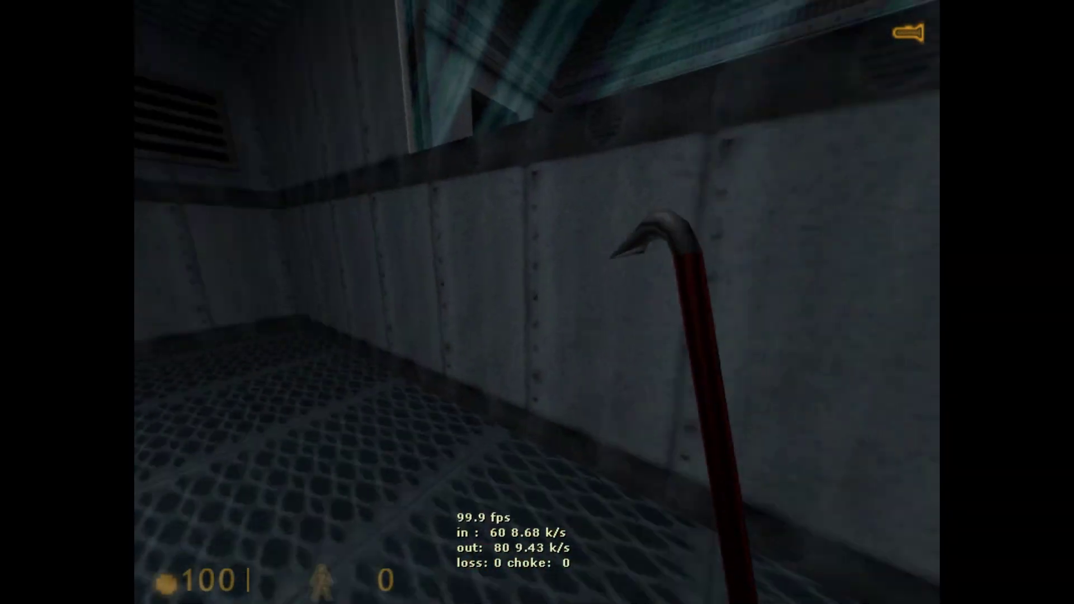
pyautogui.press('w')
pyautogui.press('3')
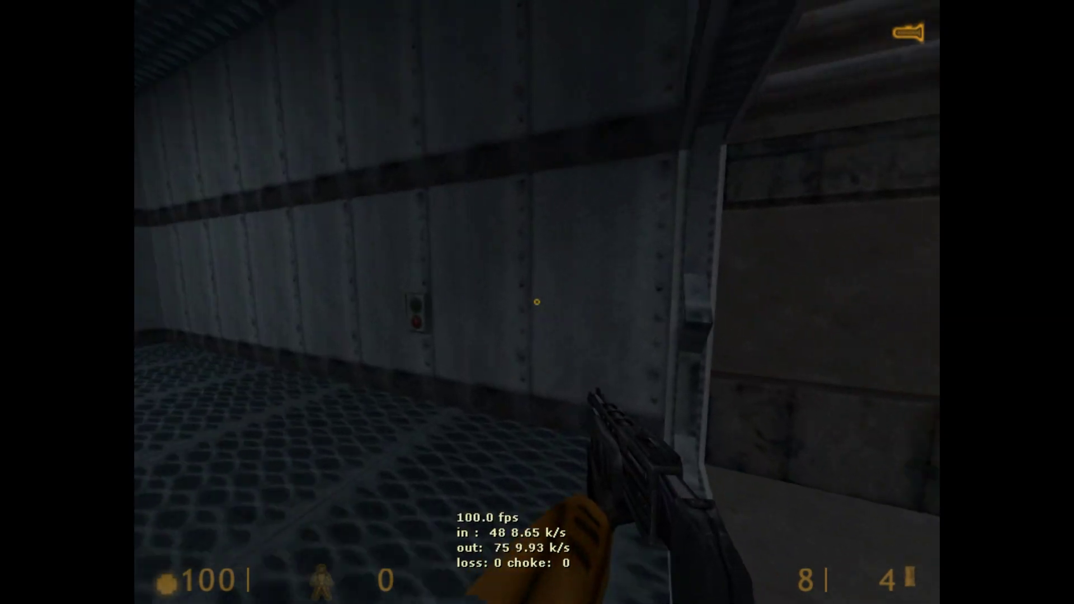
pyautogui.press('w')
pyautogui.press('s')
pyautogui.press('w')
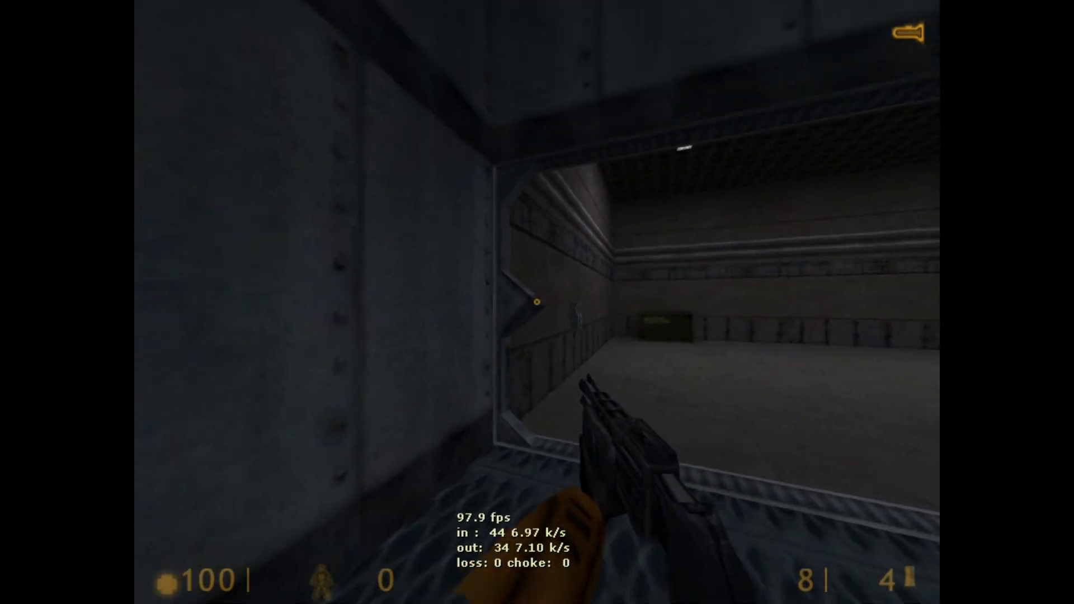
pyautogui.press('s')
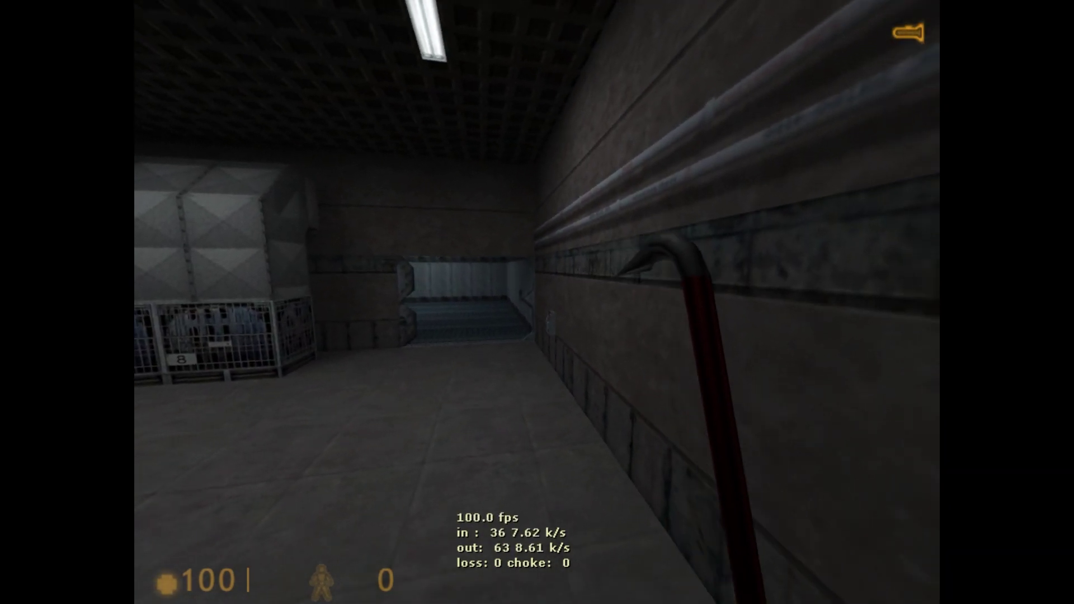
# Watch the frost doors close from the outer room and reopen them with the wall button.
pyautogui.press('w')
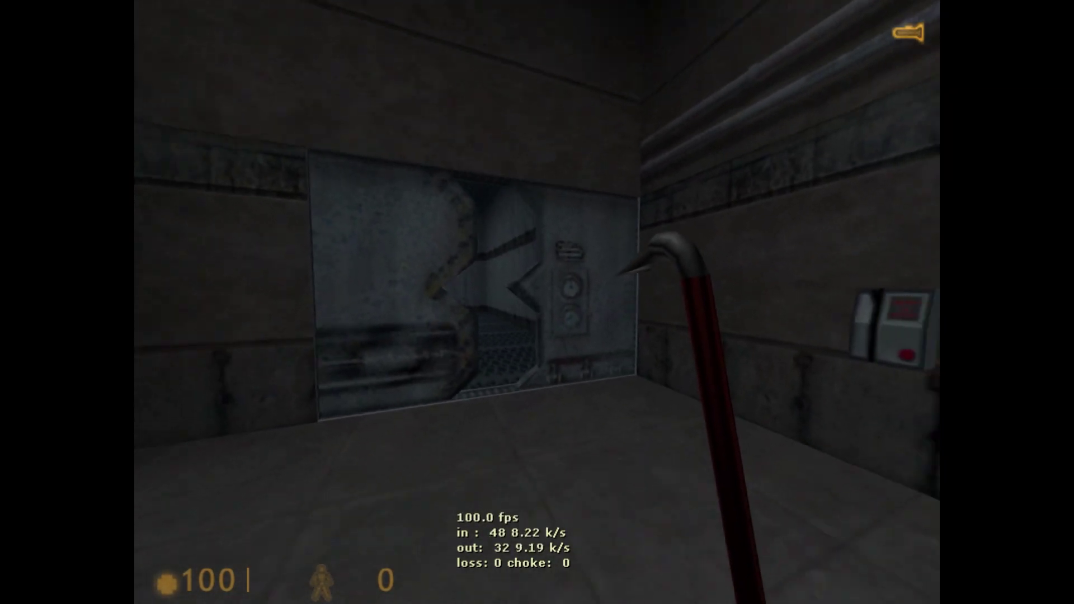
pyautogui.press('s')
pyautogui.press('w')
pyautogui.press('w')
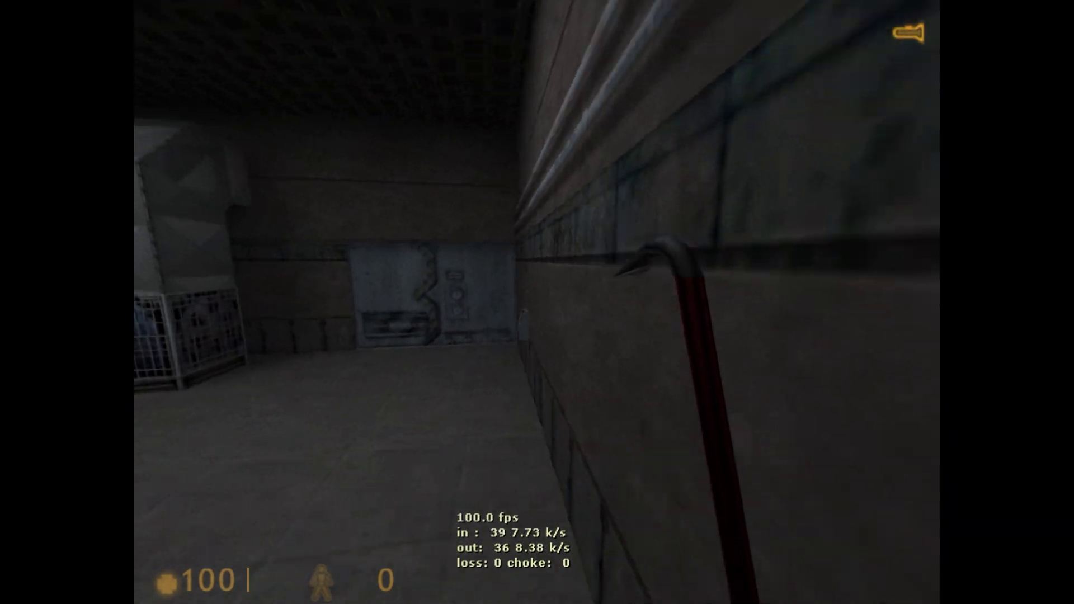
pyautogui.press('e')
pyautogui.press('w')
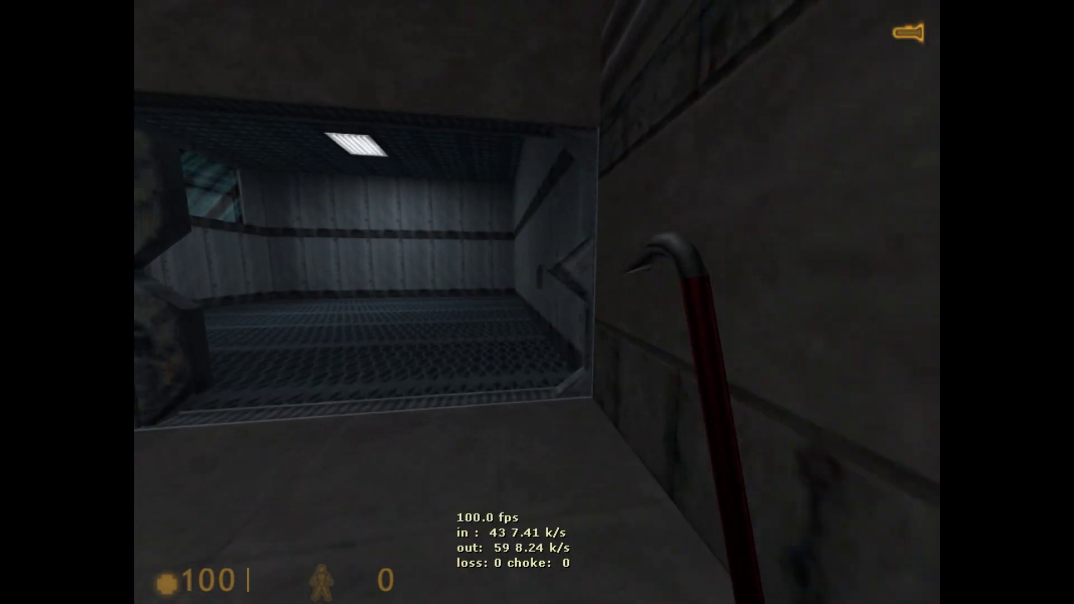
# Examine the frost room's inner button and watch the doors close, and return to J.A.C.K.
pyautogui.press('w')
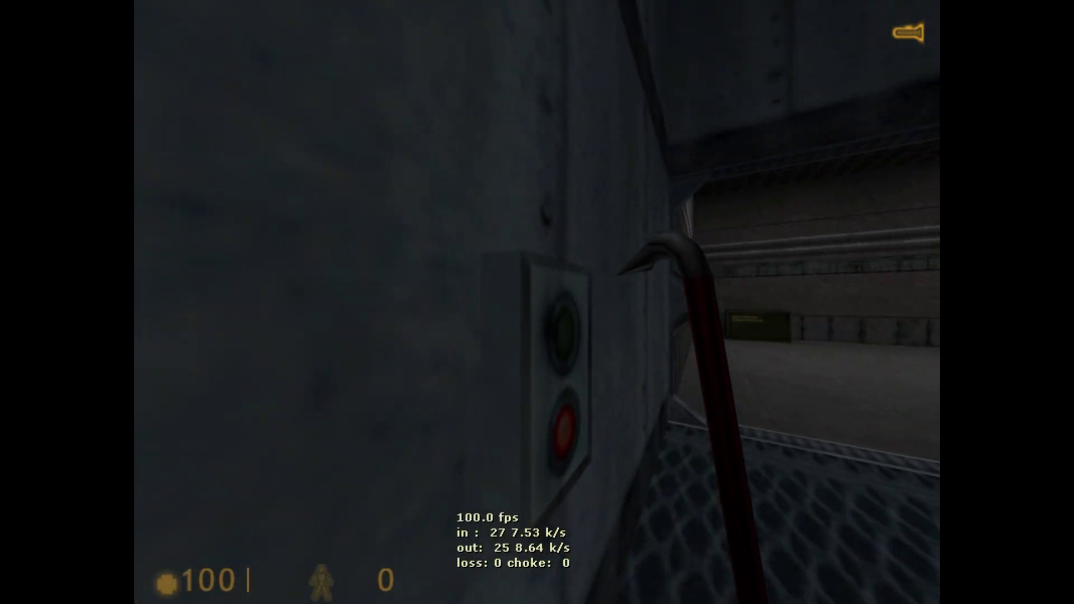
pyautogui.press('s')
pyautogui.press('s')
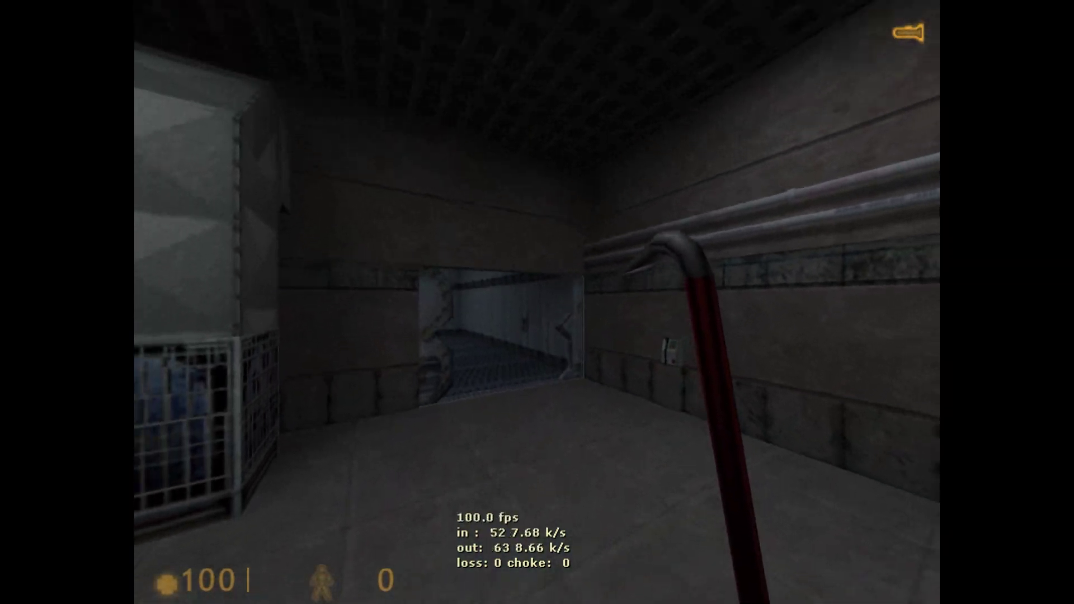
pyautogui.press('w')
pyautogui.press('w')
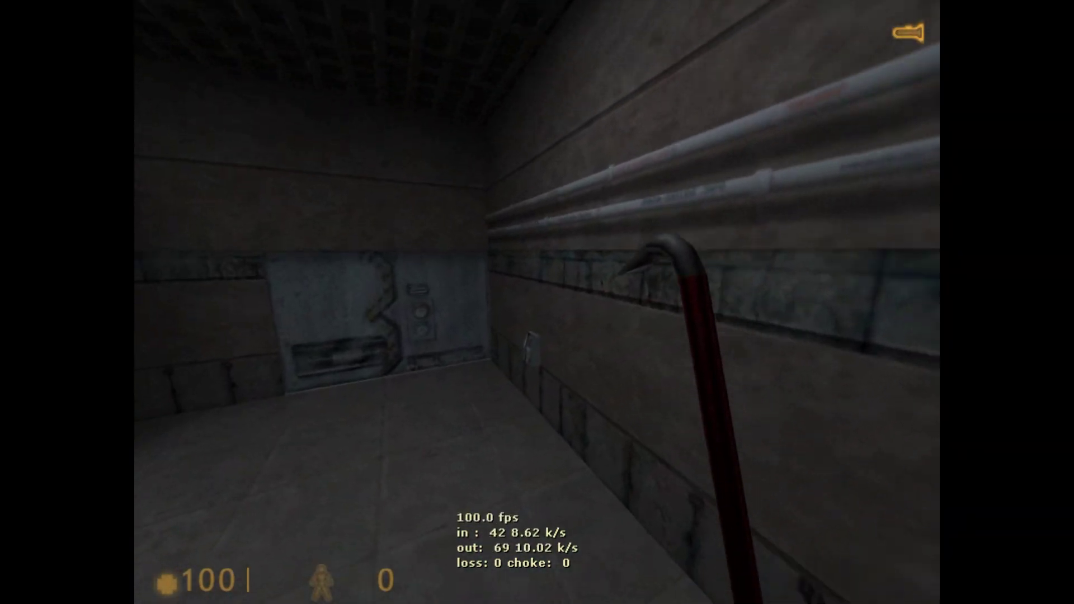
pyautogui.press('Escape')
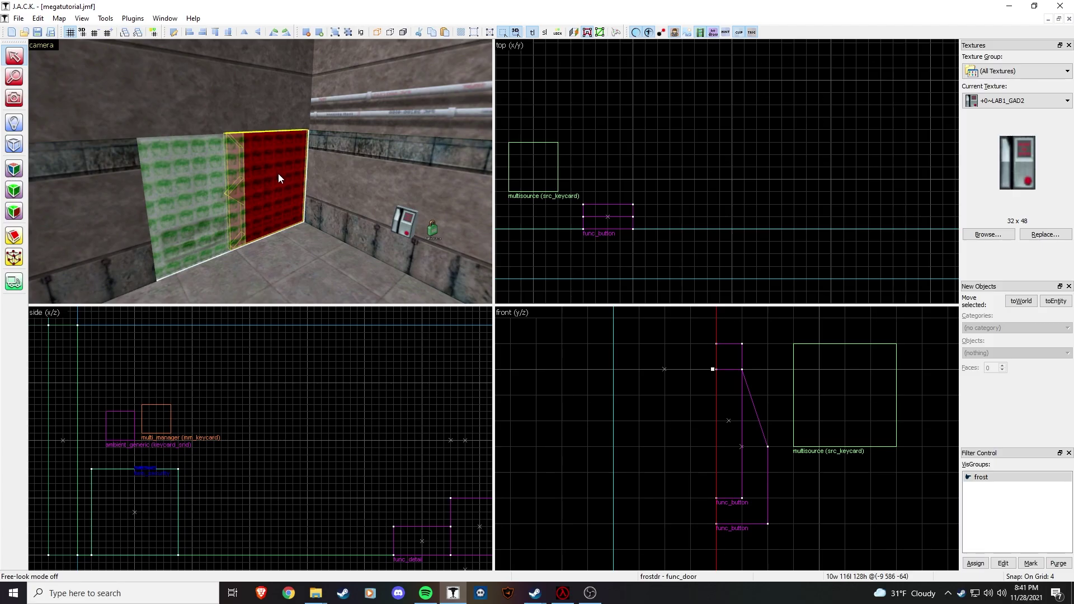
# Check the Name attribute of the frost door beside the wall button.
pyautogui.hotkey('alt', 'Return')
pyautogui.click(447, 269)
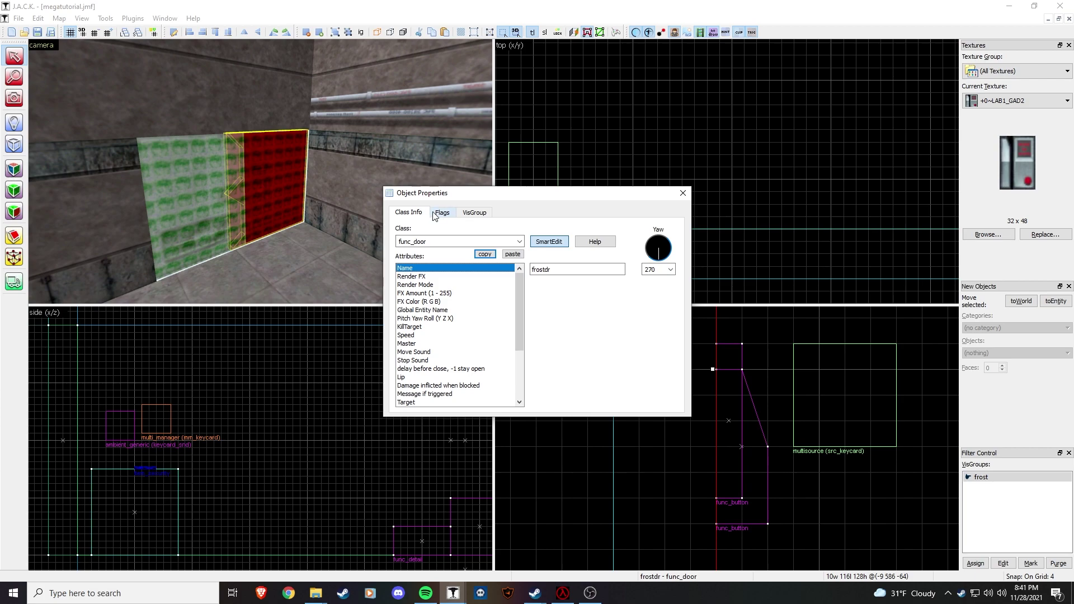
pyautogui.click(682, 195)
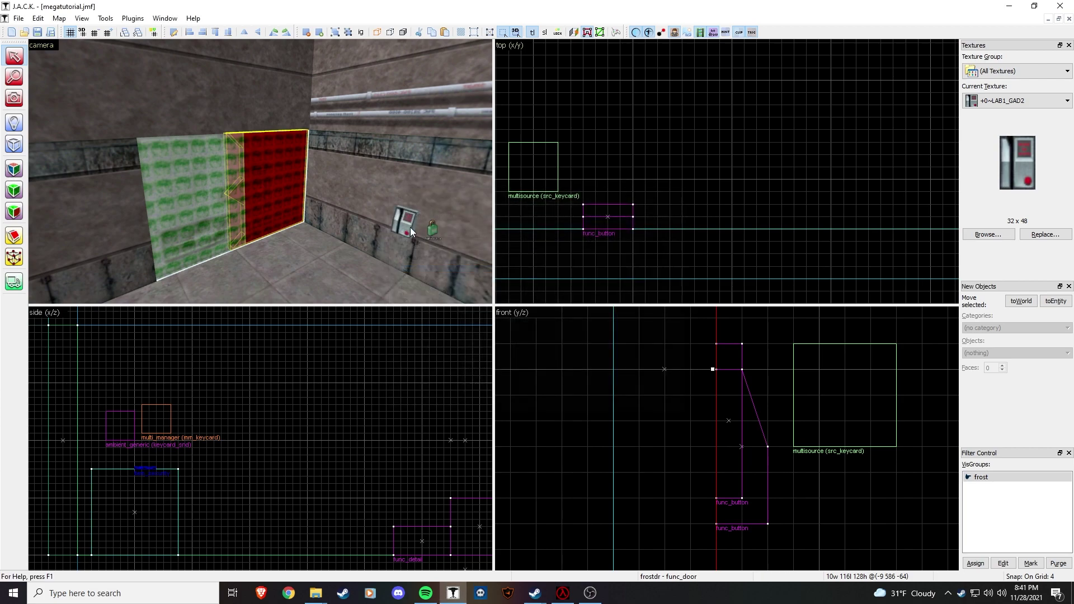
# Review the object properties of the wall func_button next to the multisource.
pyautogui.press('z')
pyautogui.press('w')
pyautogui.press('z')
pyautogui.doubleClick(267, 179)
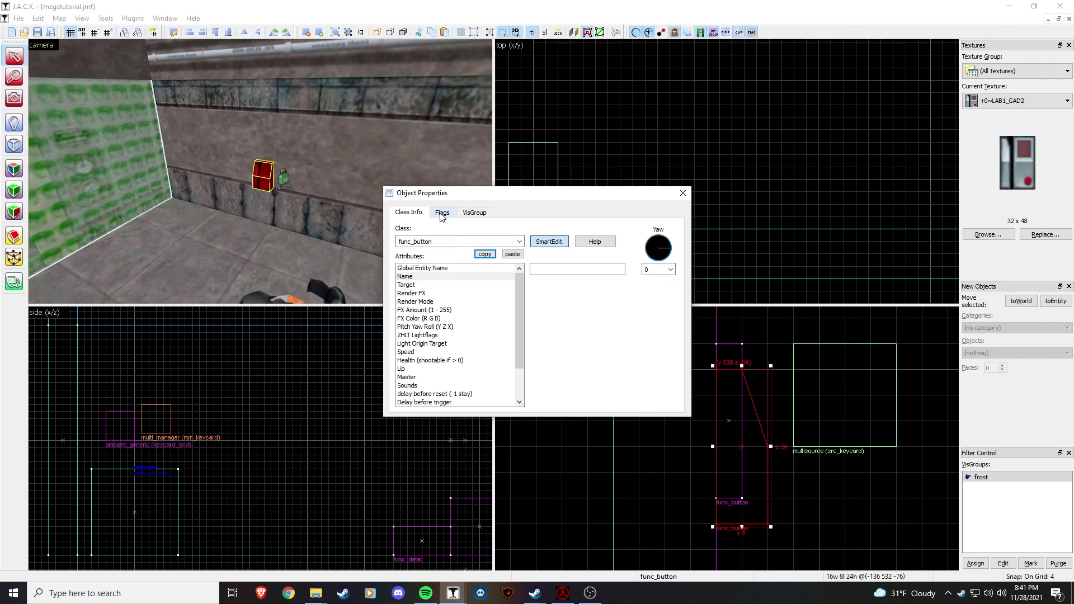
pyautogui.click(278, 184)
pyautogui.click(265, 179)
pyautogui.click(683, 194)
pyautogui.click(437, 187)
pyautogui.press('z')
pyautogui.press('w')
pyautogui.press('z')
pyautogui.click(245, 200)
pyautogui.press('z')
pyautogui.press('w')
pyautogui.press('z')
pyautogui.click(358, 144)
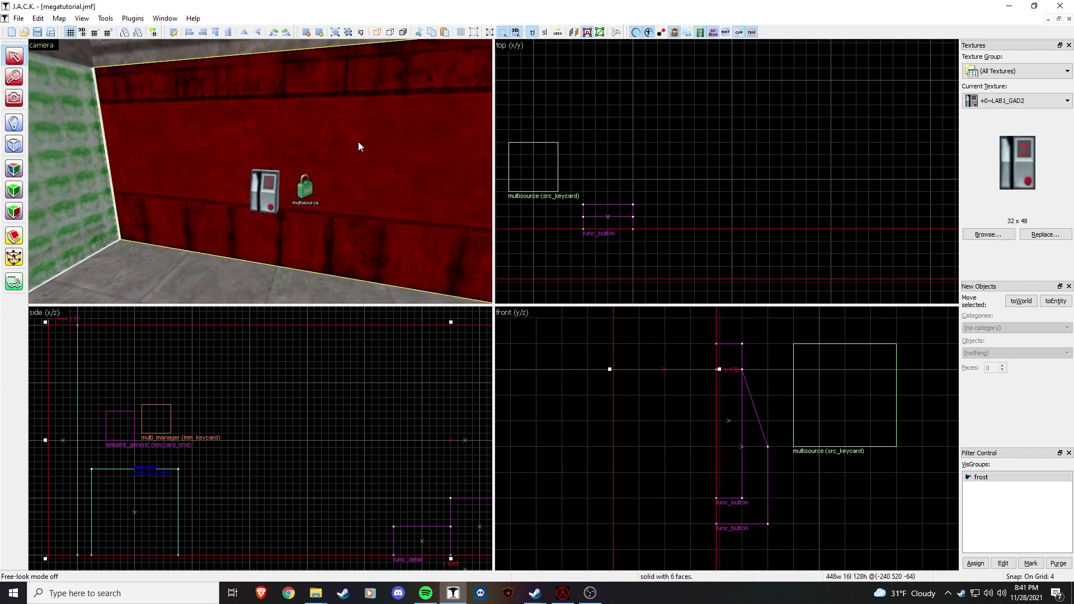
# Inspect the Name, Target and Health attributes of the func_button inside the frost room.
pyautogui.press('z')
pyautogui.press('s')
pyautogui.press('z')
pyautogui.press('z')
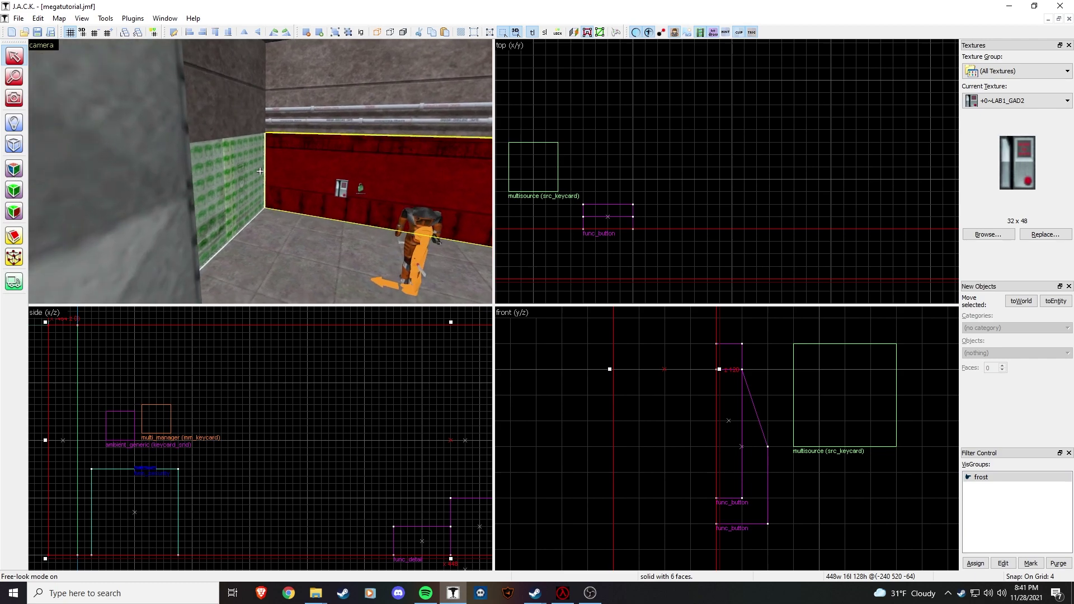
pyautogui.press('z')
pyautogui.doubleClick(166, 217)
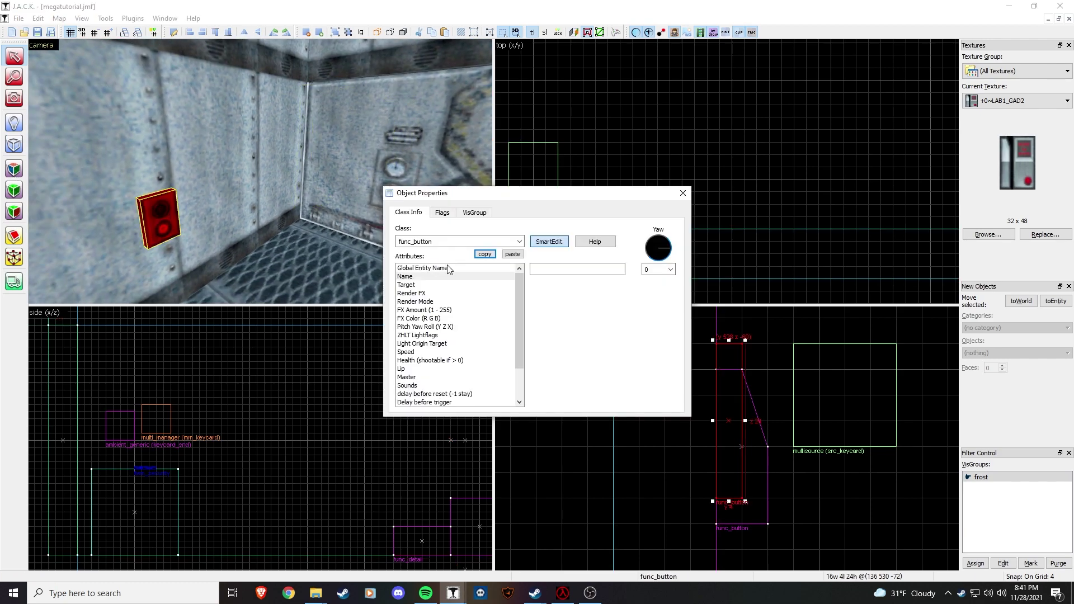
pyautogui.click(426, 276)
pyautogui.click(431, 285)
pyautogui.moveTo(521, 289); pyautogui.dragTo(518, 318)
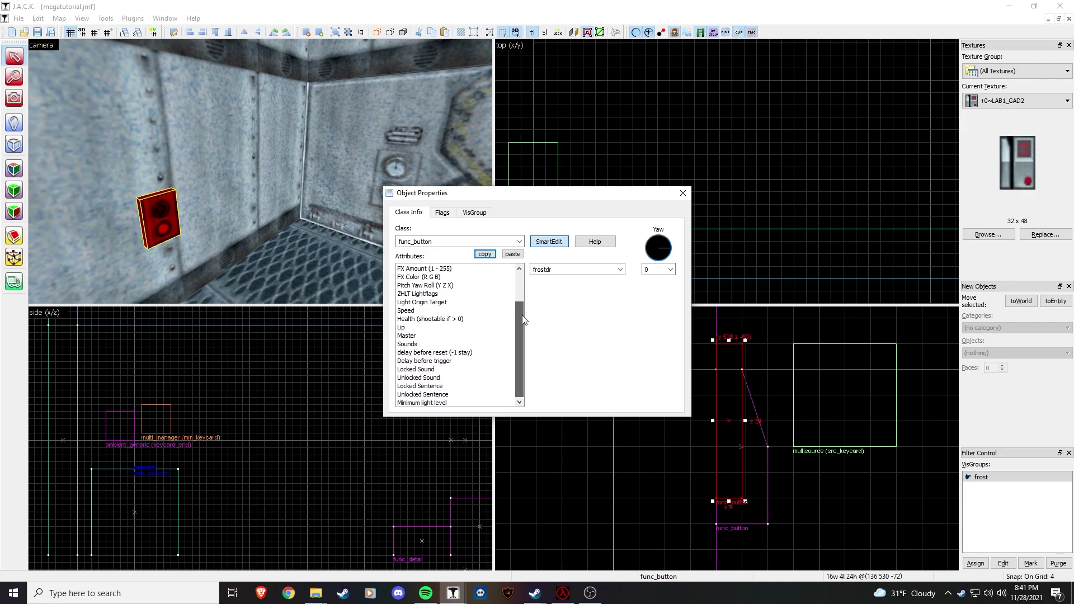
pyautogui.click(470, 319)
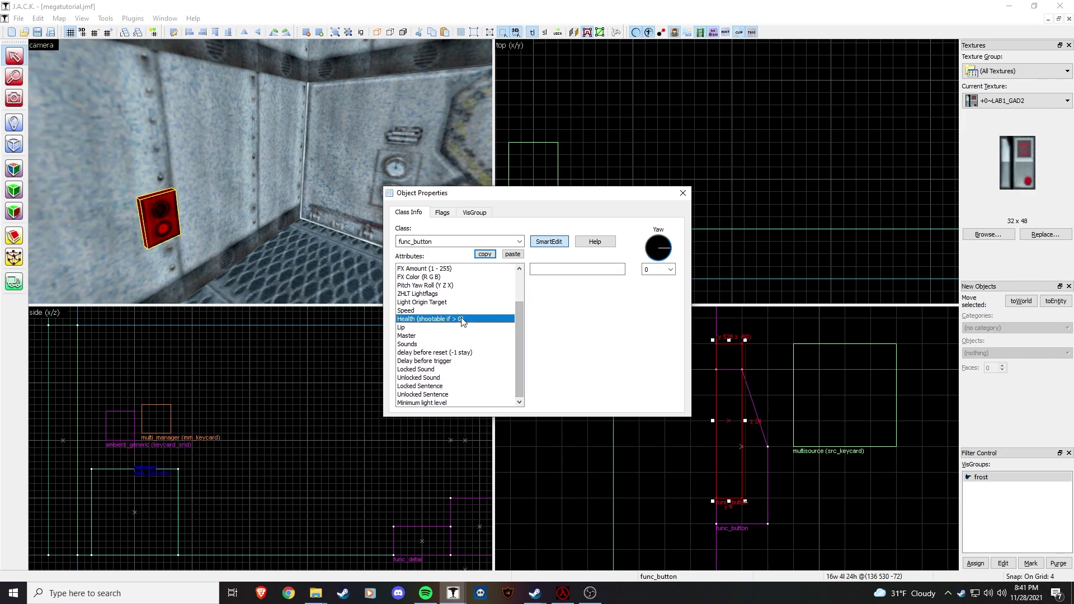
# Set the inner func_button's delay before reset to 7.5 and check its flags.
pyautogui.click(462, 352)
pyautogui.write('7.5')
pyautogui.moveTo(519, 364); pyautogui.dragTo(518, 353)
pyautogui.click(442, 214)
pyautogui.click(683, 194)
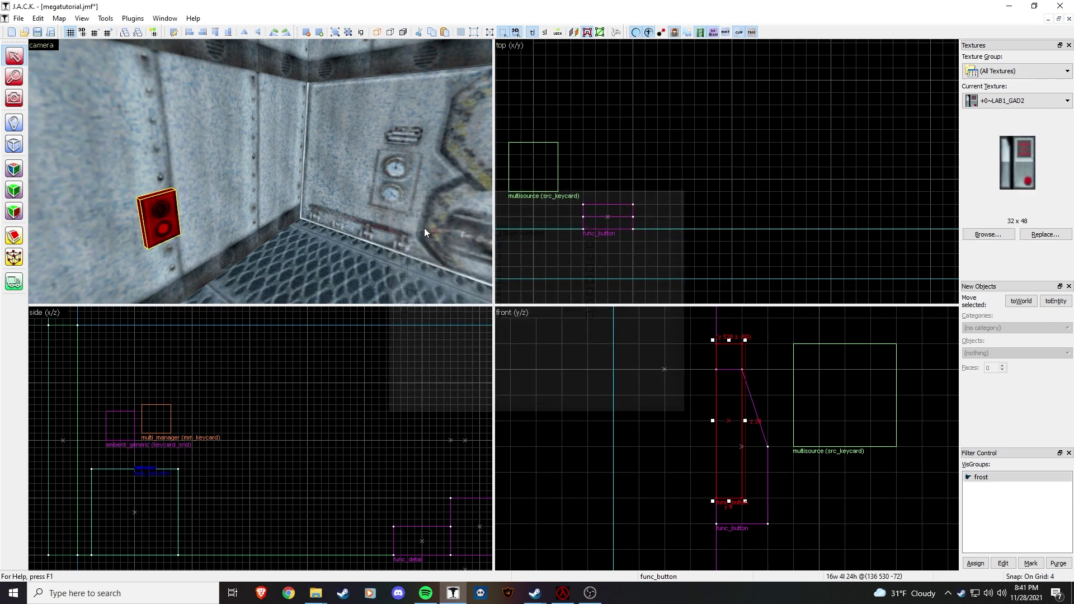
pyautogui.click(370, 233)
pyautogui.press('z')
pyautogui.press('w')
pyautogui.press('s')
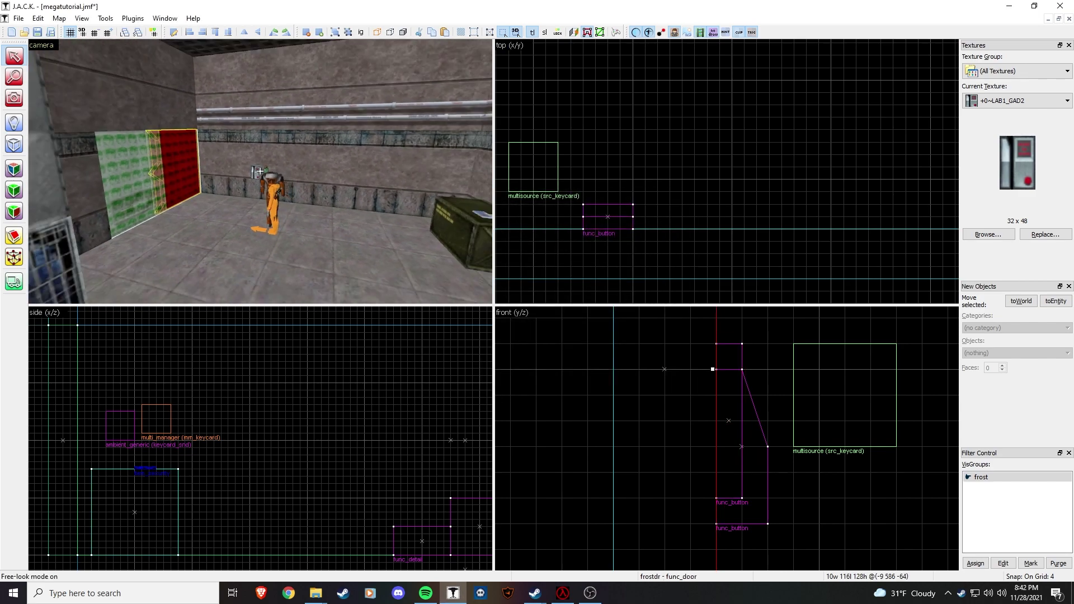
pyautogui.press('w')
pyautogui.press('s')
pyautogui.press('w')
pyautogui.press('z')
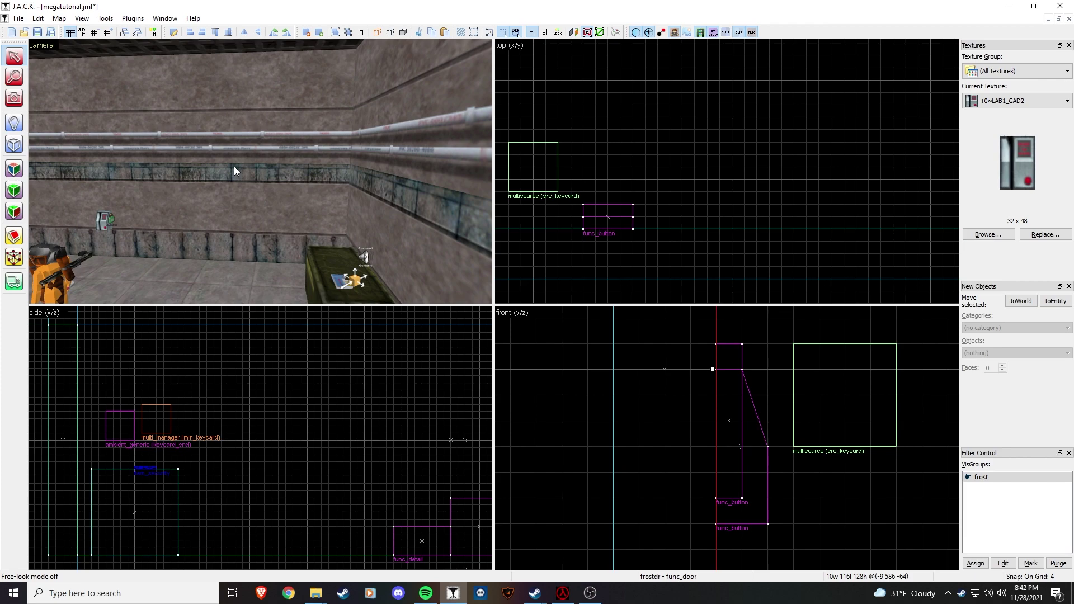
pyautogui.click(234, 166)
pyautogui.press('z')
pyautogui.press('s')
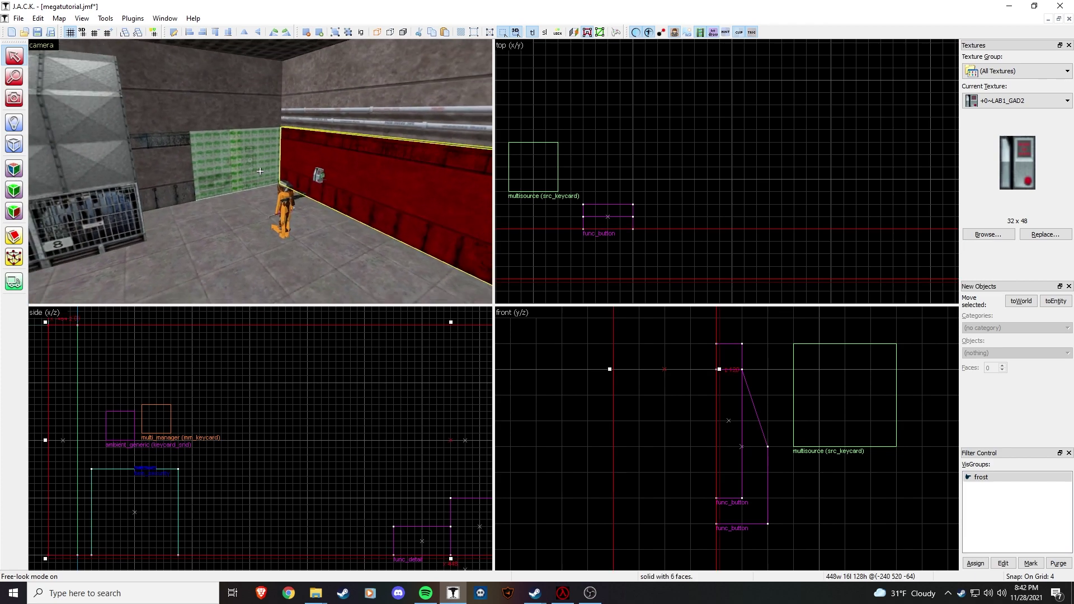
pyautogui.press('w')
pyautogui.press('s')
pyautogui.press('w')
pyautogui.press('z')
pyautogui.press('z')
pyautogui.press('s')
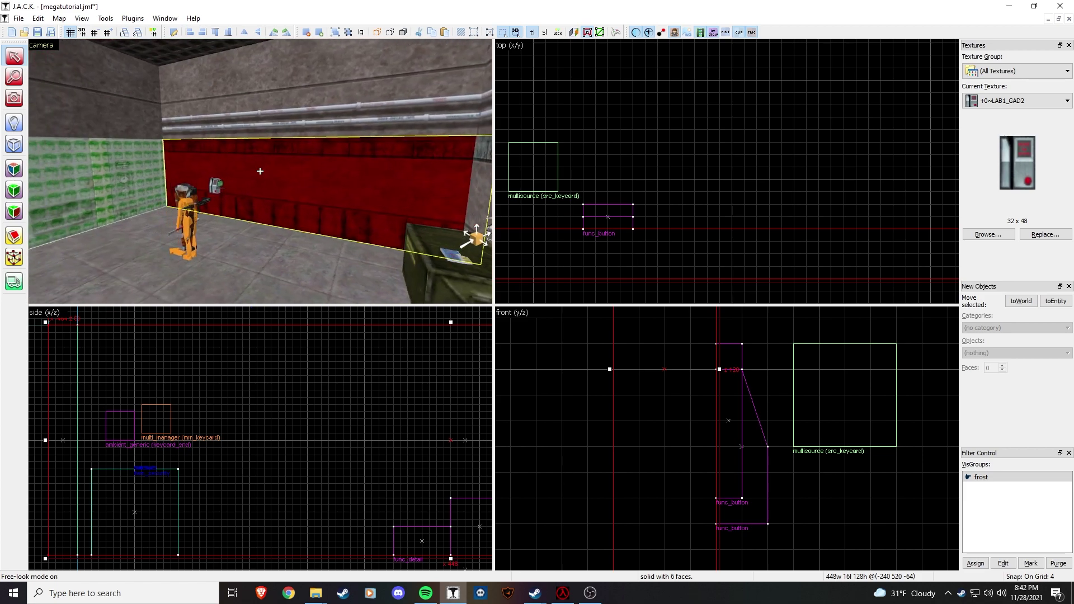
pyautogui.press('w')
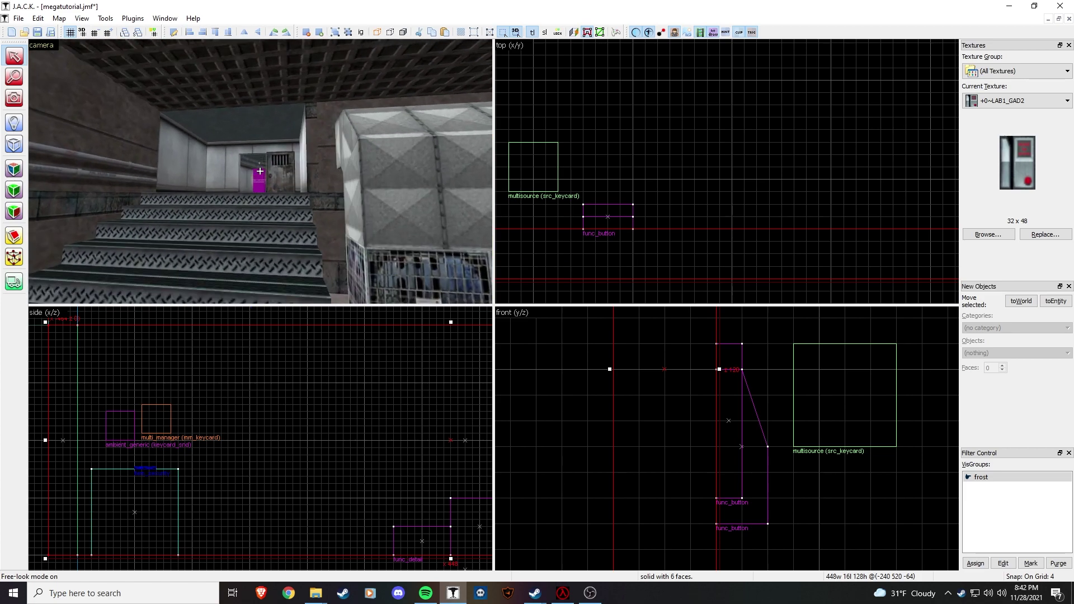
pyautogui.press('w')
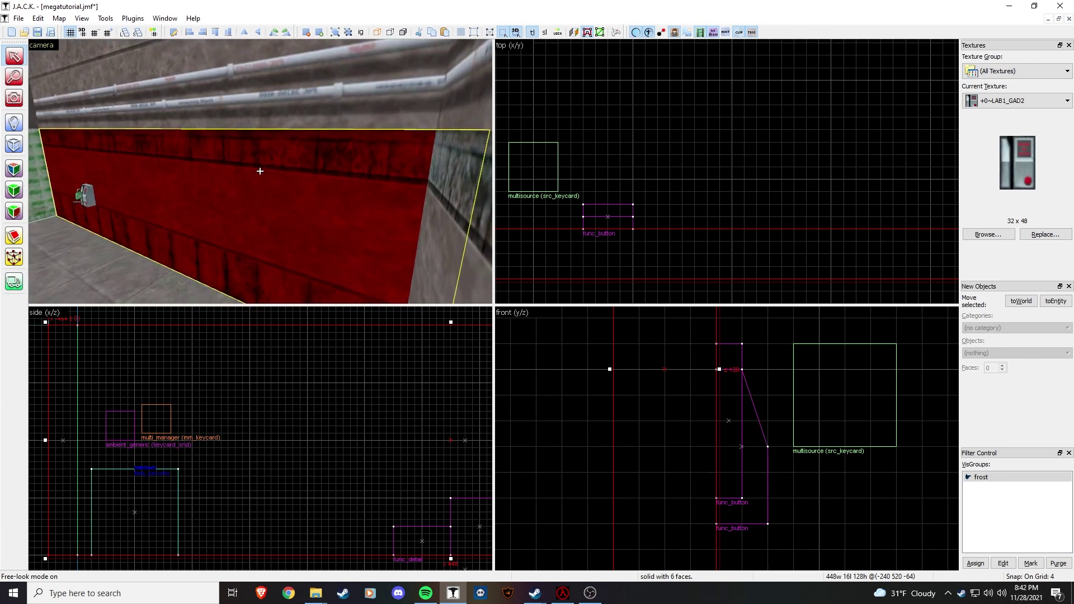
pyautogui.press('s')
pyautogui.press('z')
pyautogui.press('s')
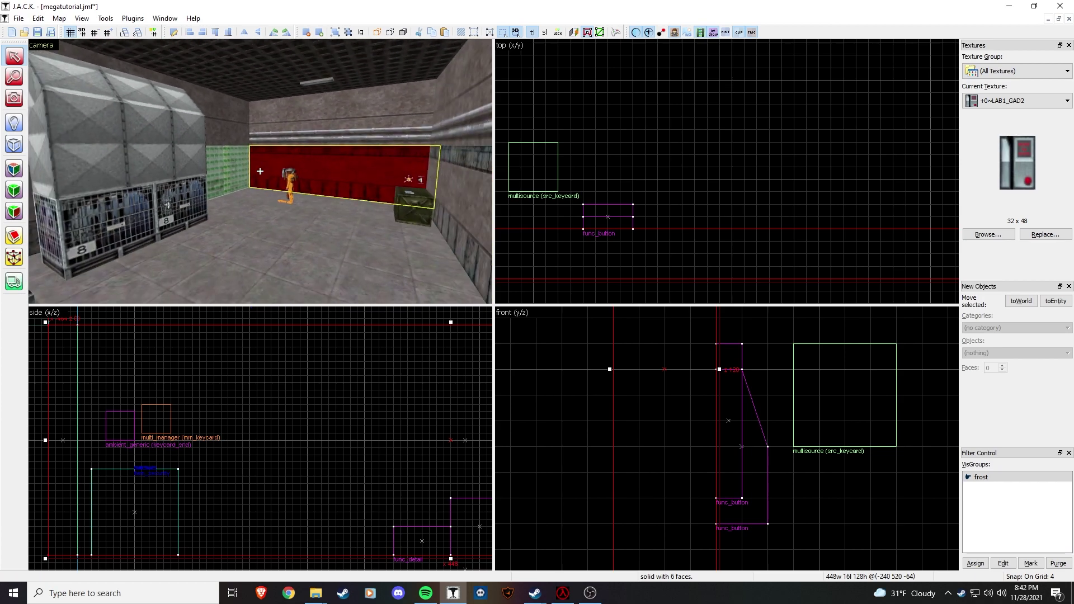
pyautogui.press('w')
pyautogui.press('s')
pyautogui.press('z')
pyautogui.click(294, 224)
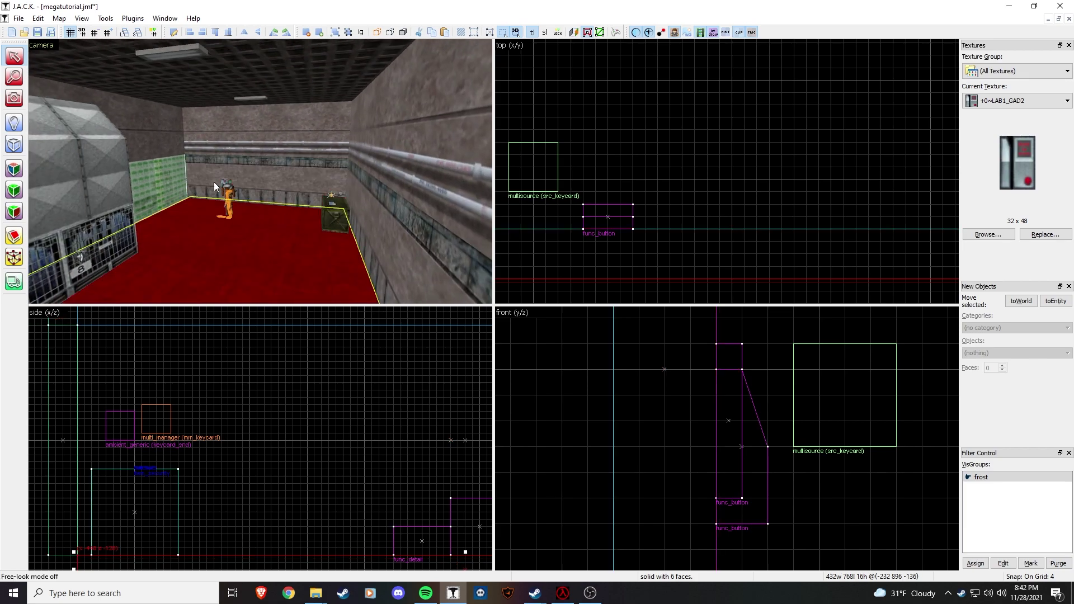